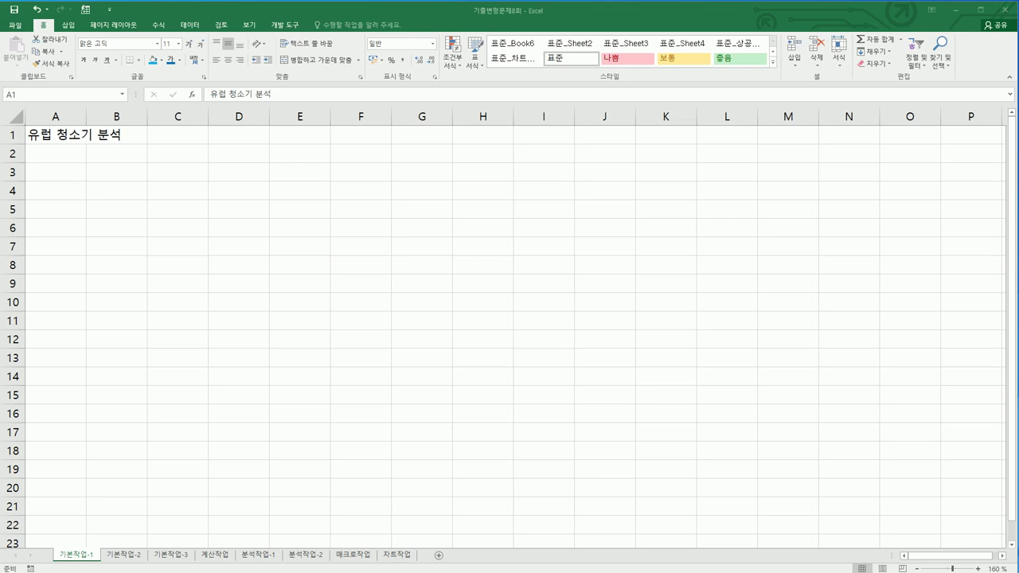
pyautogui.click(64, 171)
pyautogui.moveTo(79, 180); pyautogui.dragTo(474, 283)
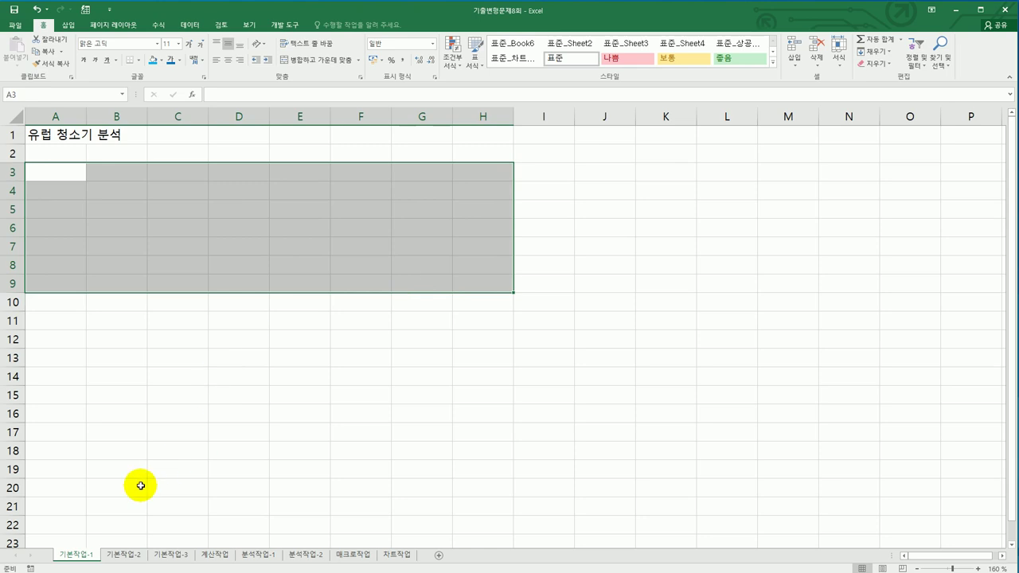
# - On the 기본작업-2 sheet, merge and centre the title 비품관리대장 across A1:G1
pyautogui.click(119, 556)
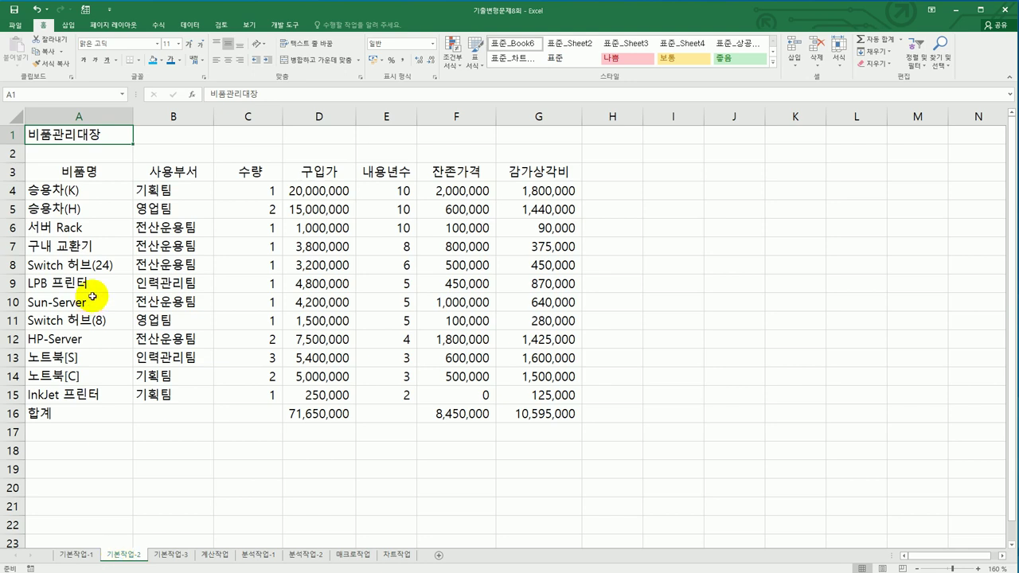
pyautogui.moveTo(59, 135); pyautogui.dragTo(522, 135)
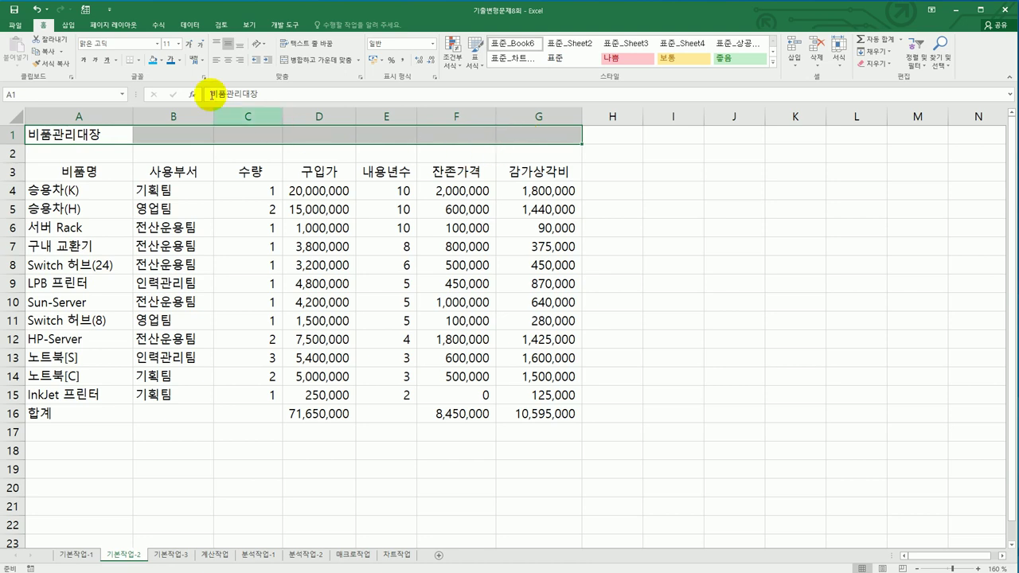
pyautogui.click(292, 62)
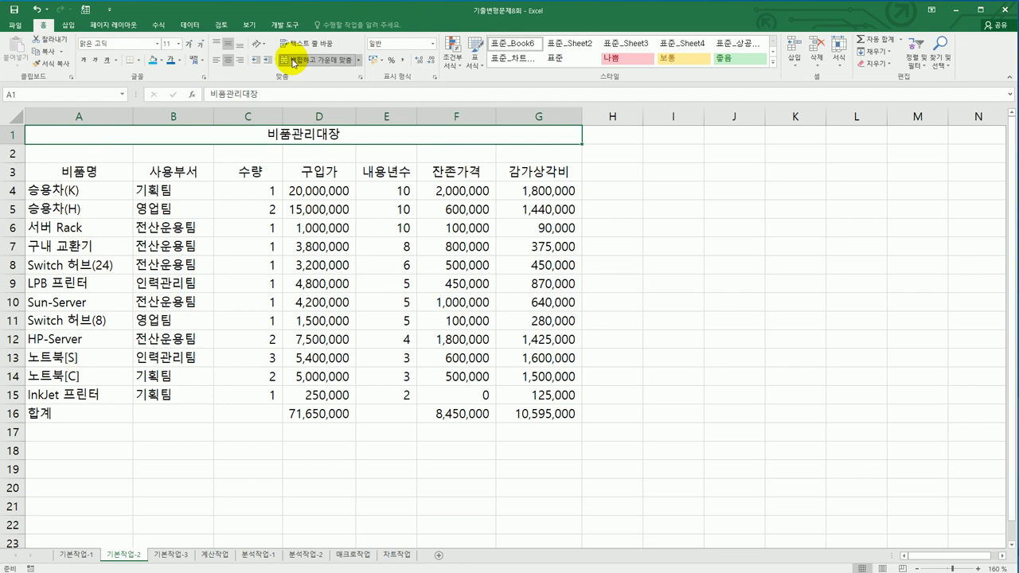
# - Format the merged title in A1 as 굴림체, size 16, bold and underlined
pyautogui.click(157, 45)
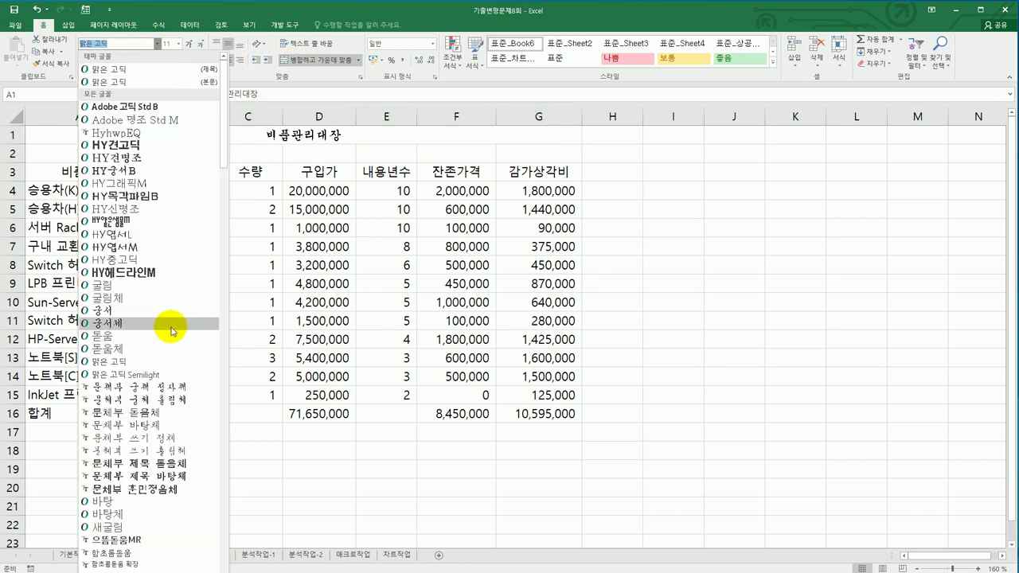
pyautogui.click(170, 297)
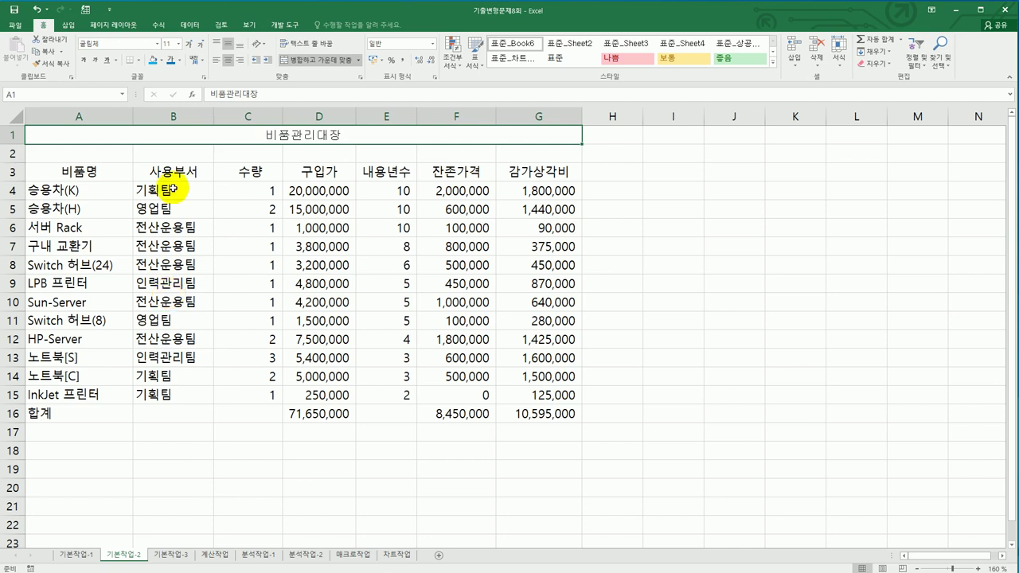
pyautogui.click(178, 44)
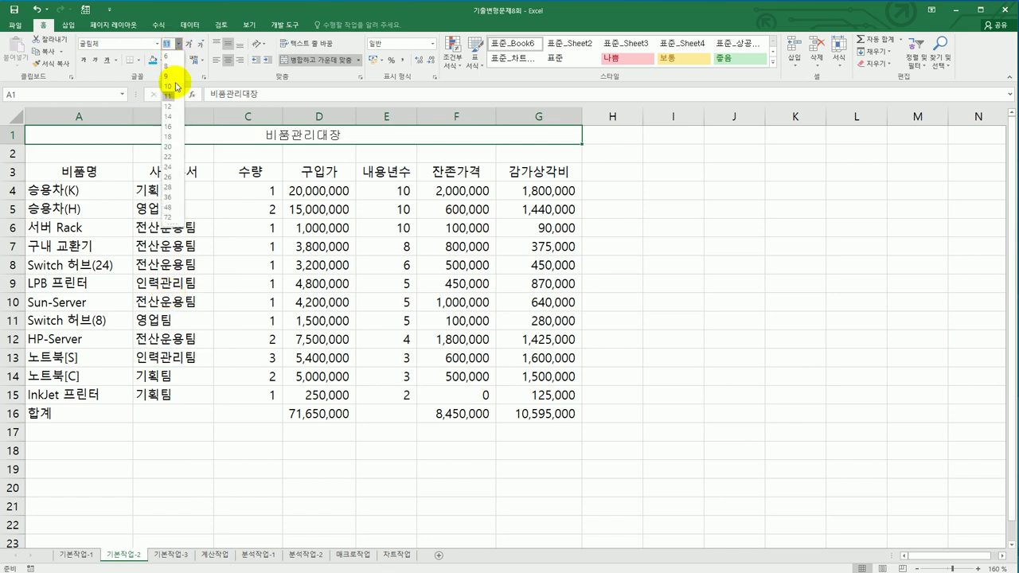
pyautogui.click(169, 127)
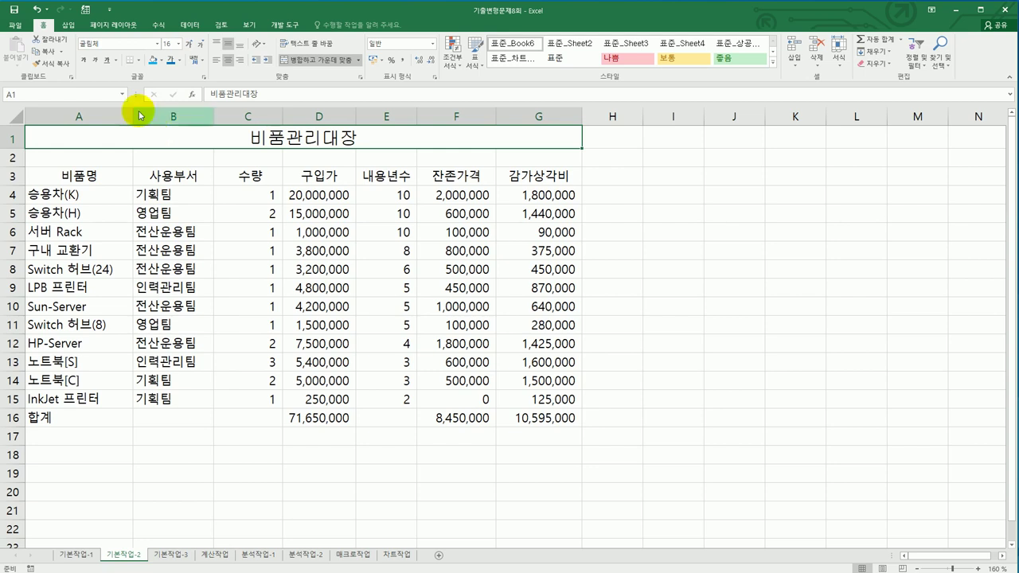
pyautogui.click(84, 63)
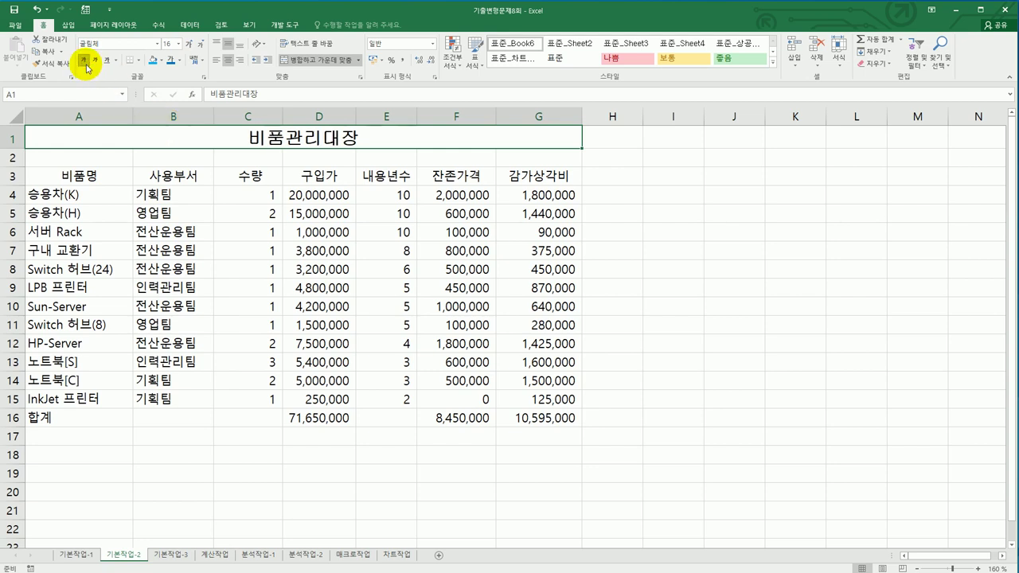
pyautogui.click(107, 63)
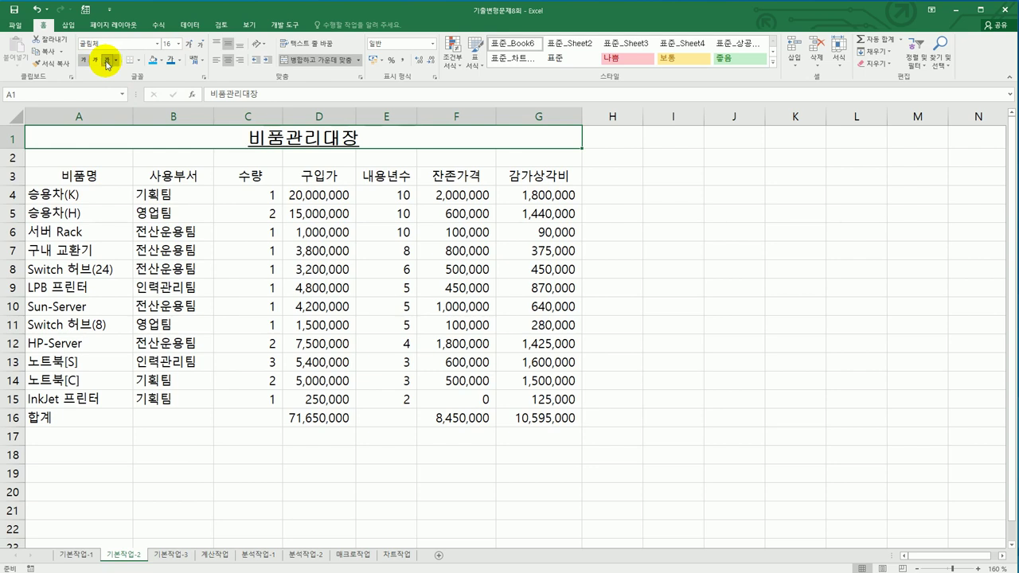
# - Apply all borders to the table range A3:G16
pyautogui.moveTo(92, 176); pyautogui.dragTo(510, 415)
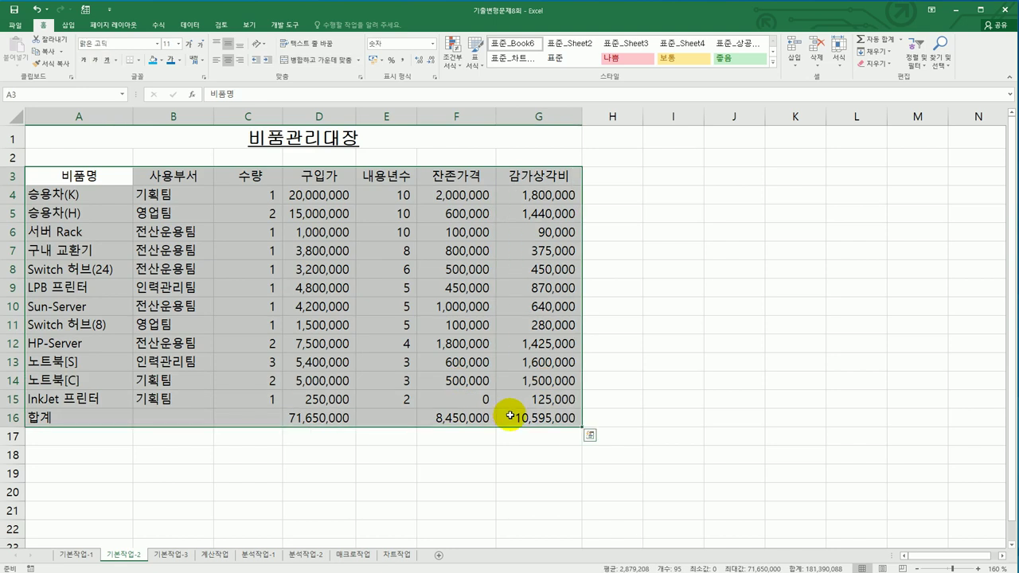
pyautogui.click(138, 61)
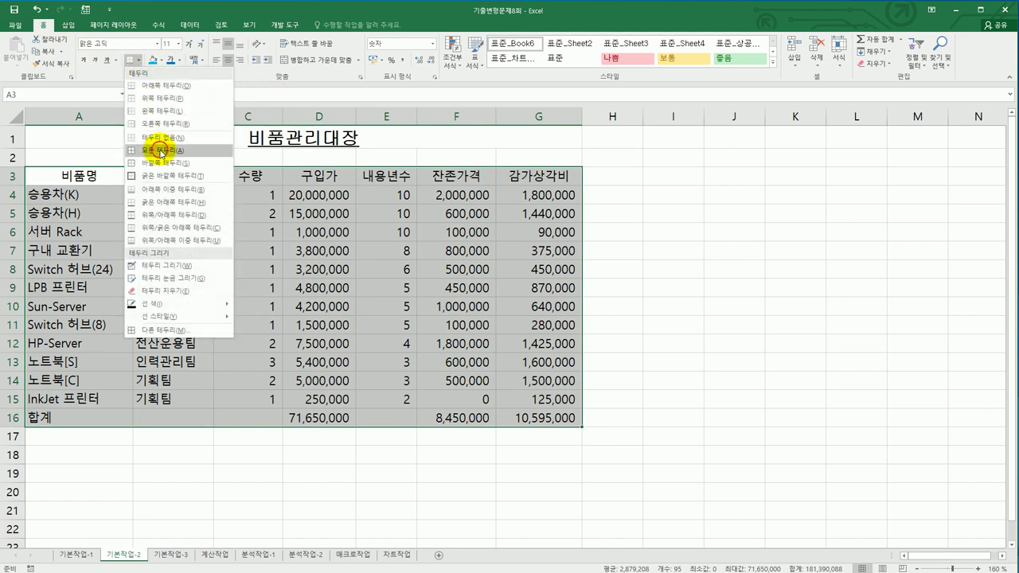
pyautogui.click(162, 151)
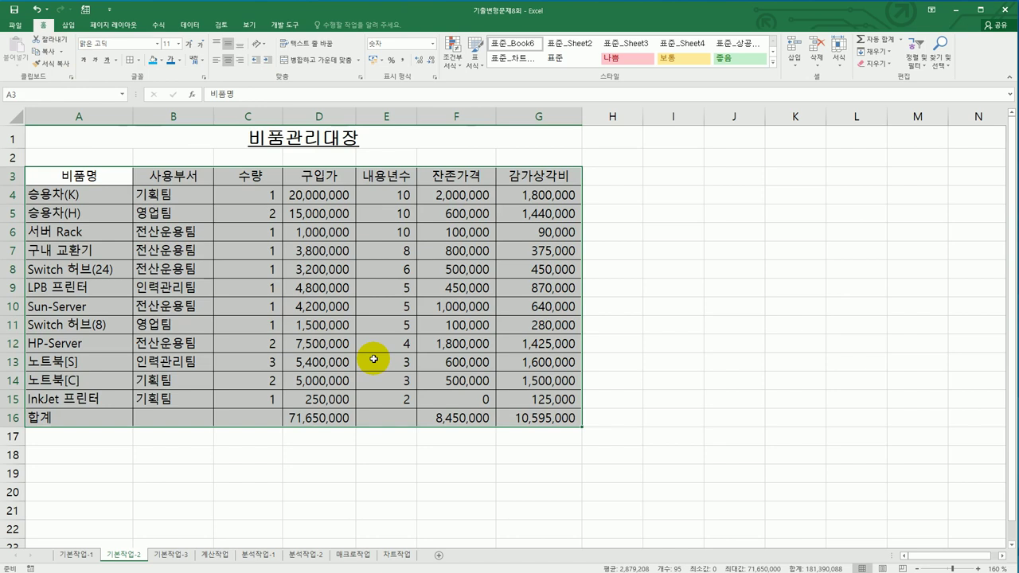
# - Add both diagonal borders to the empty total-row cells C16 and E16 so each is crossed out with an X
pyautogui.click(216, 415)
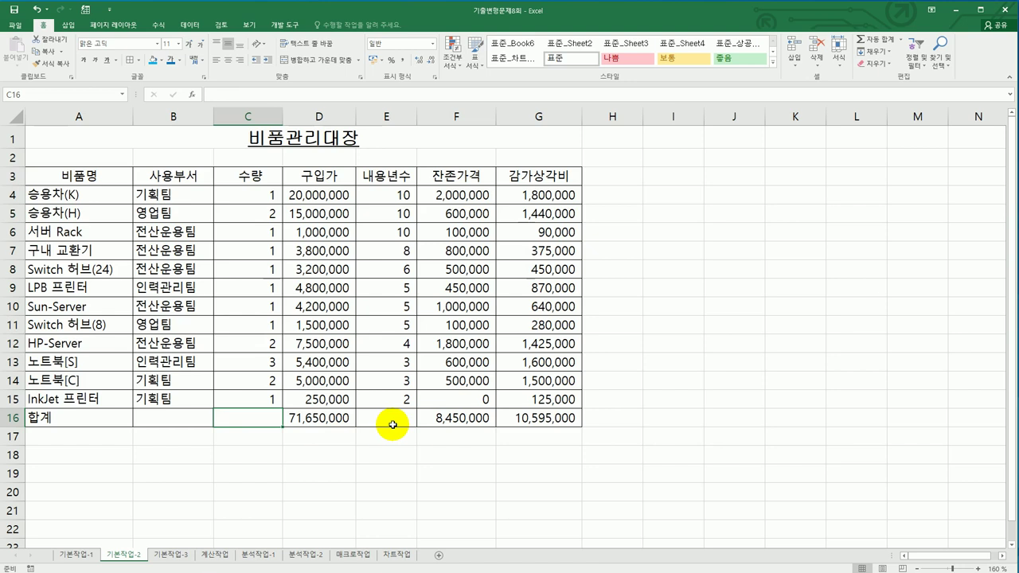
pyautogui.keyDown('ctrl'); pyautogui.click(392, 425); pyautogui.keyUp('ctrl')
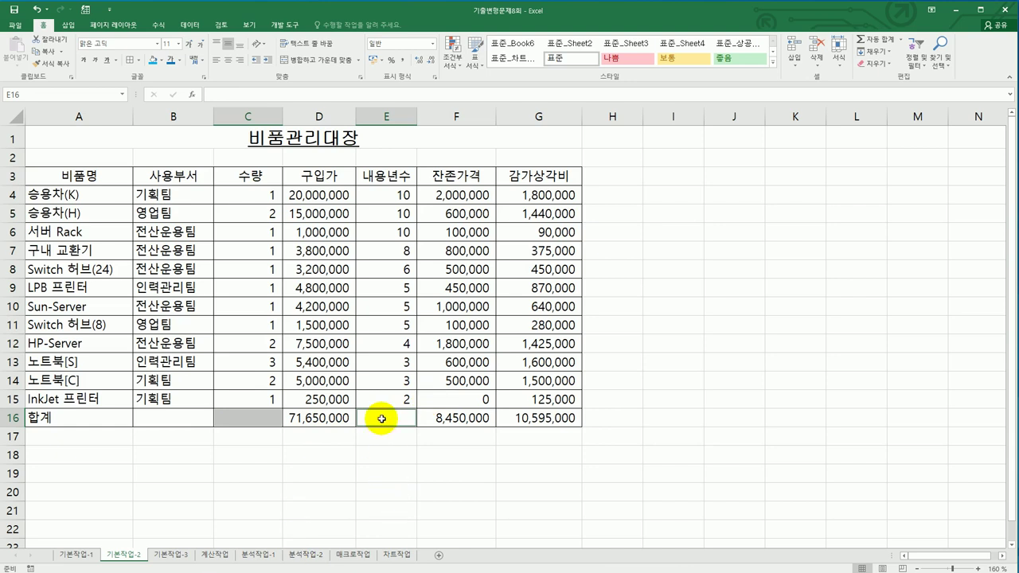
pyautogui.rightClick(382, 418)
pyautogui.press('Escape')
pyautogui.scroll(-3, 383, 419)
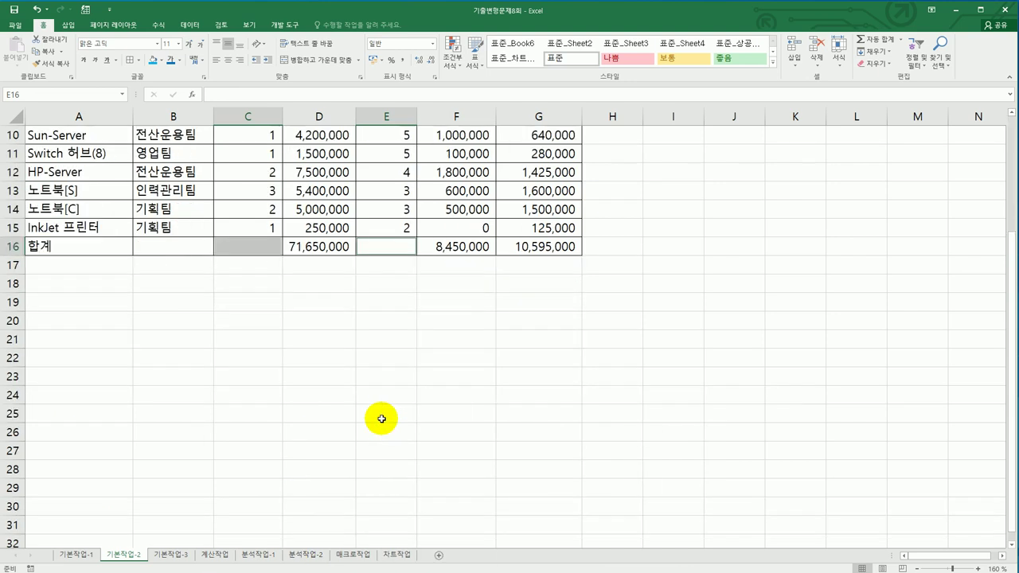
pyautogui.rightClick(385, 247)
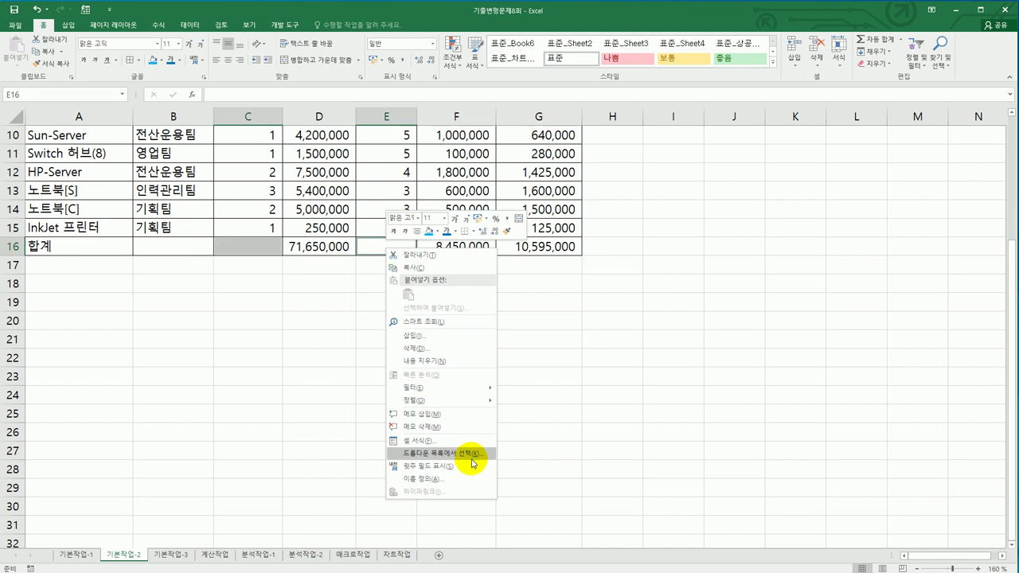
pyautogui.click(471, 442)
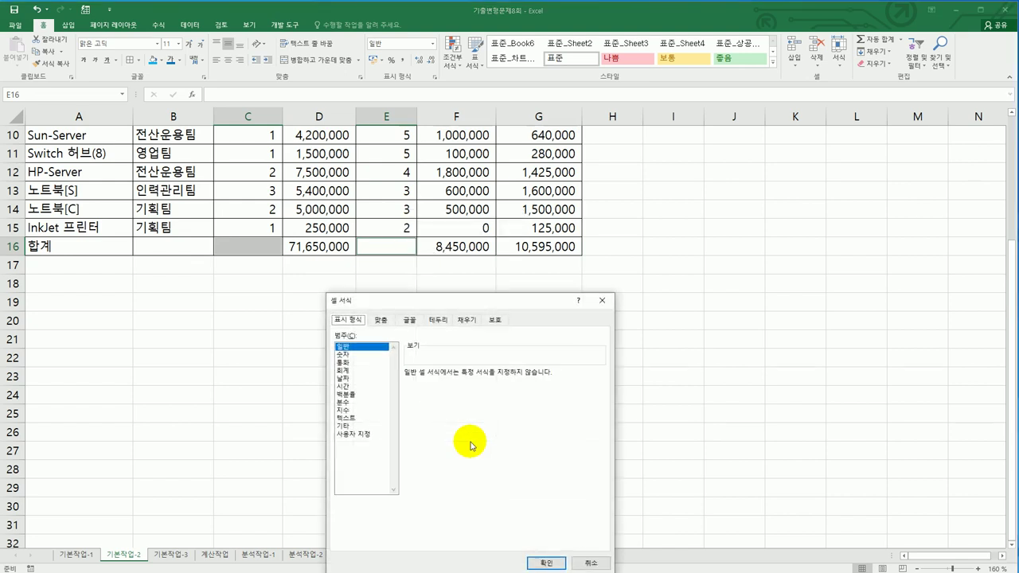
pyautogui.moveTo(488, 301); pyautogui.dragTo(675, 182)
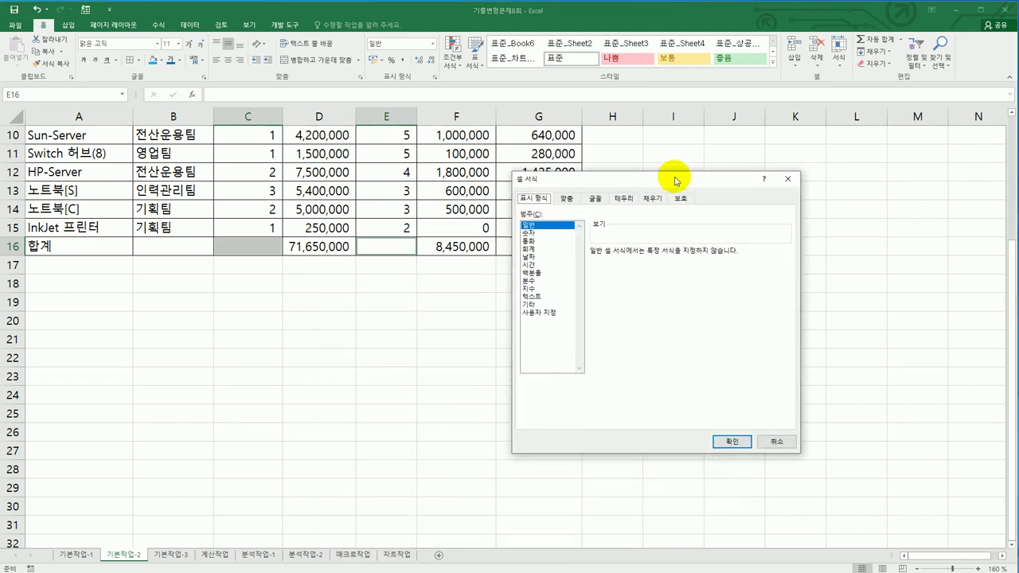
pyautogui.click(626, 198)
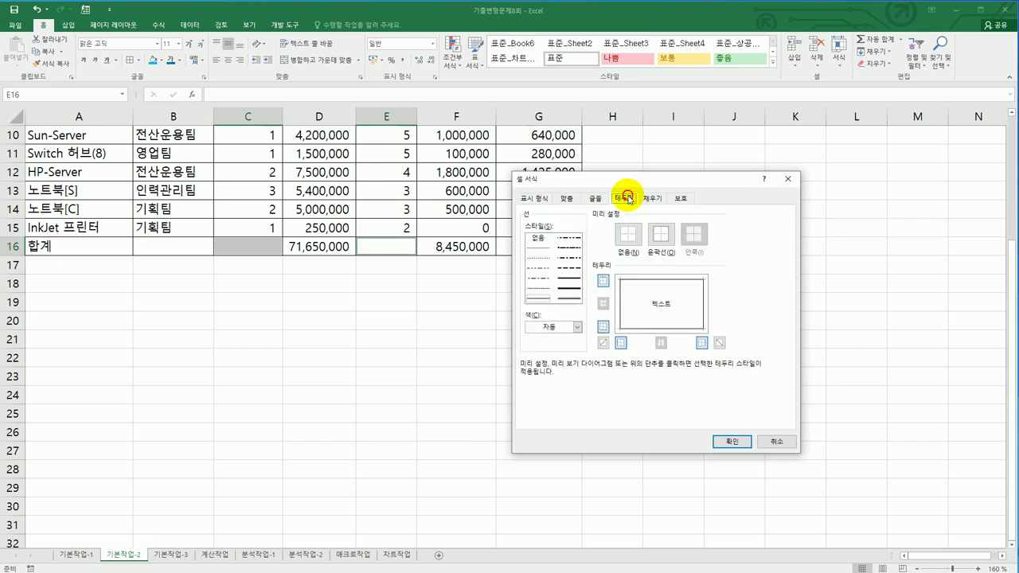
pyautogui.click(600, 343)
pyautogui.click(719, 343)
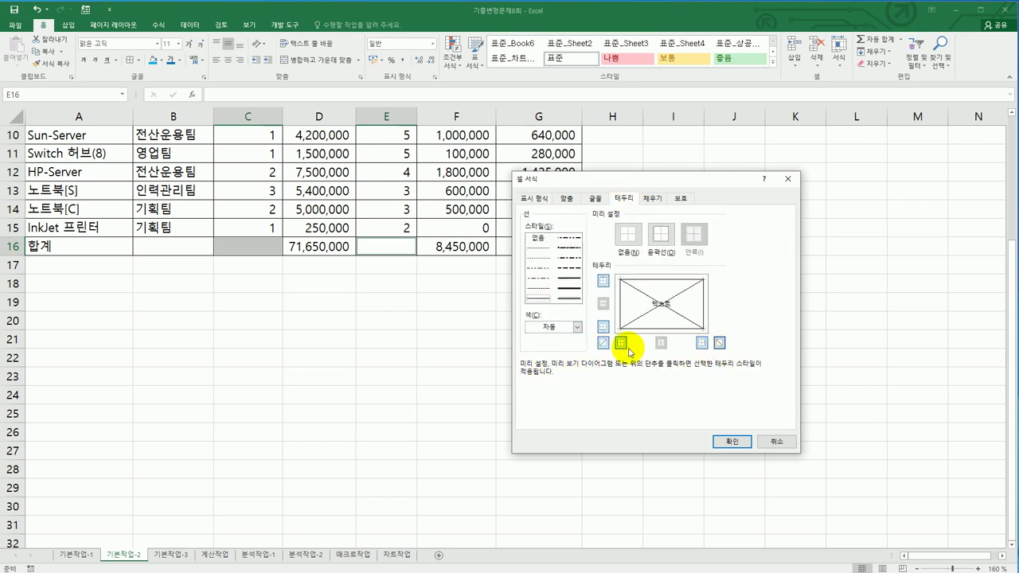
pyautogui.click(720, 443)
pyautogui.click(504, 426)
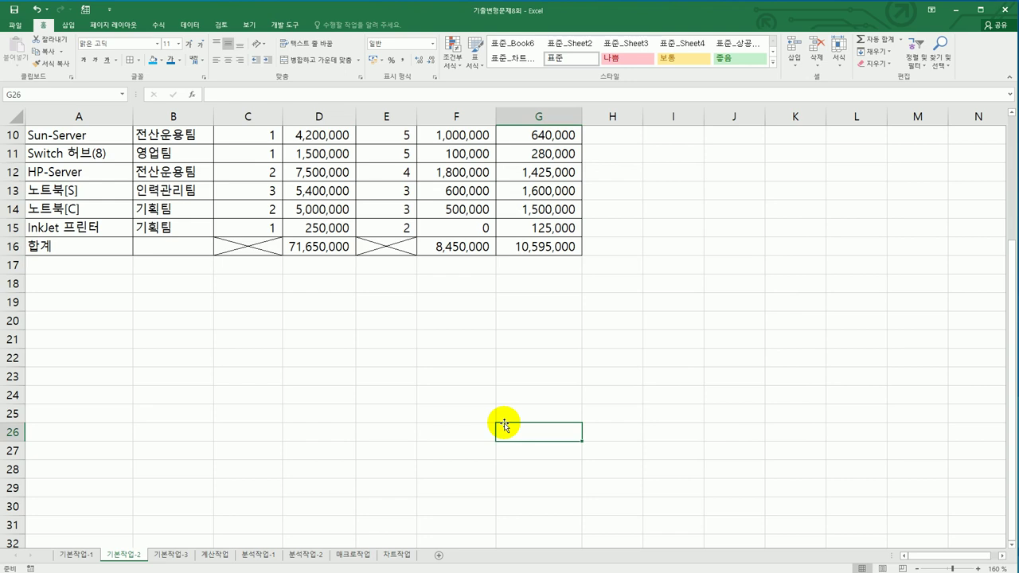
# - Merge and centre A16:B16 and convert its label 합계 to the Hanja 合計
pyautogui.moveTo(80, 246); pyautogui.dragTo(153, 245)
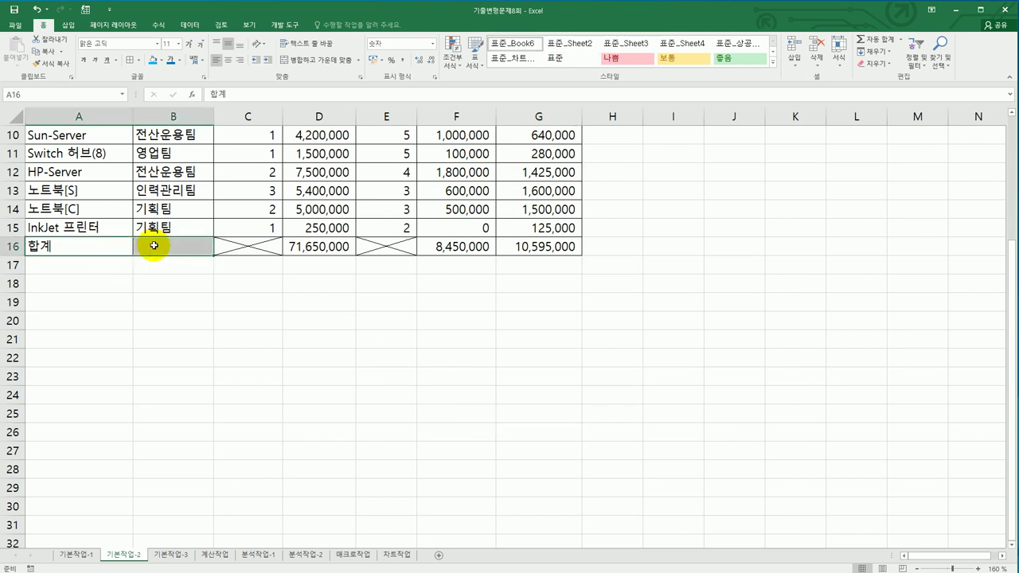
pyautogui.click(316, 67)
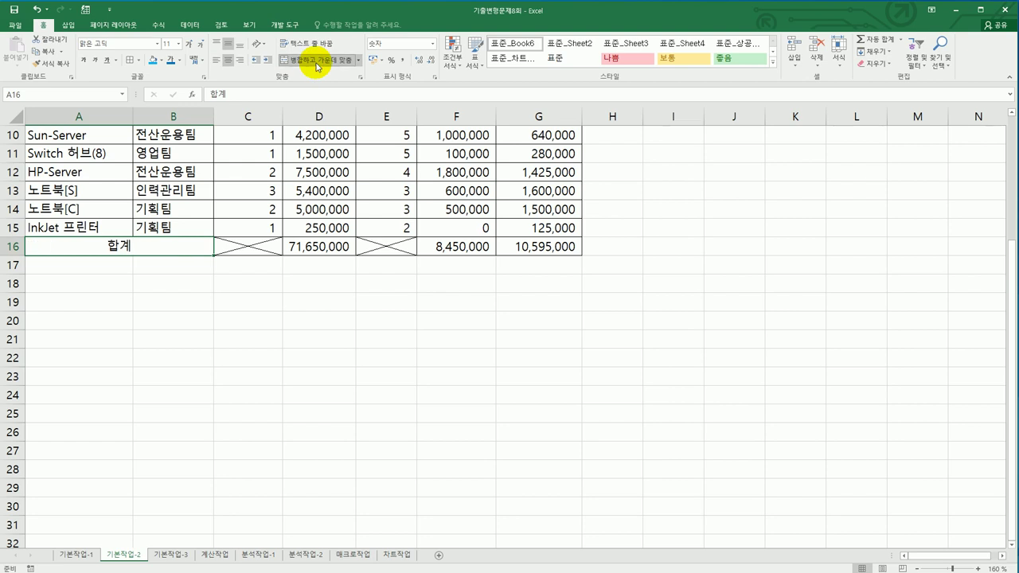
pyautogui.doubleClick(133, 248)
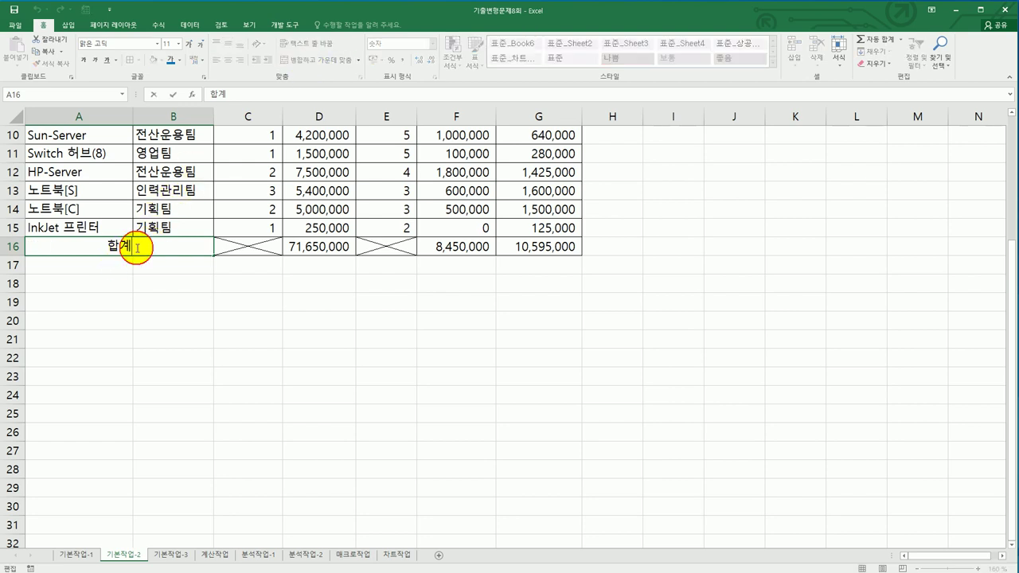
pyautogui.press('Hangul_Hanja')
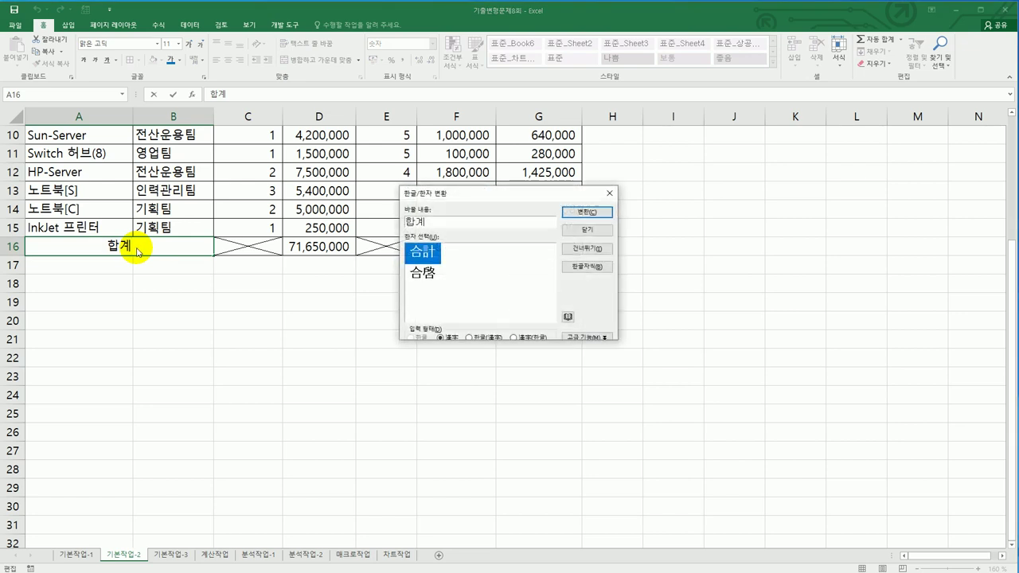
pyautogui.click(586, 211)
pyautogui.click(537, 339)
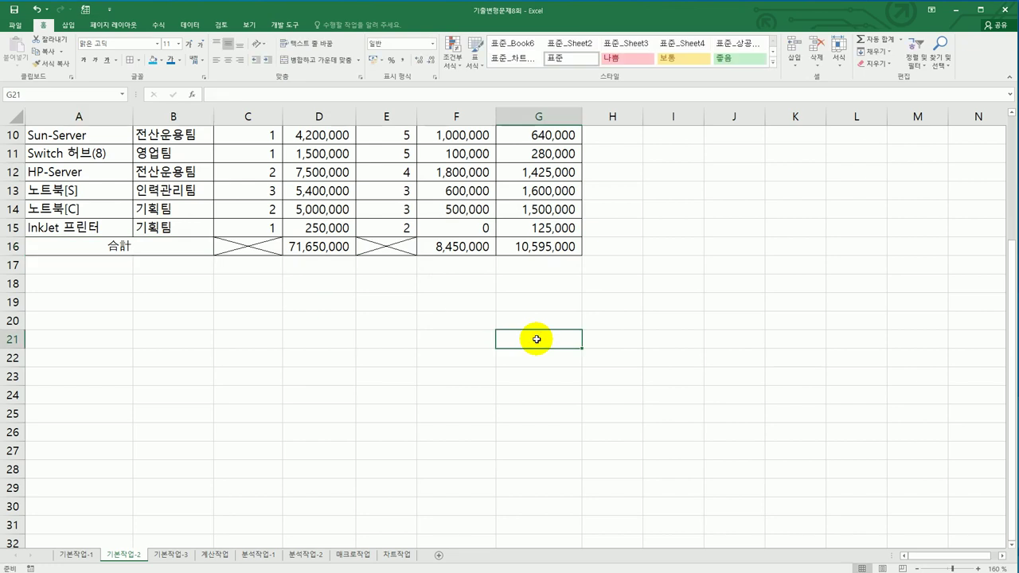
# - Define the name 비품명 for the item cells A4:A15 and check it in the Name Manager
pyautogui.scroll(3, 537, 339)
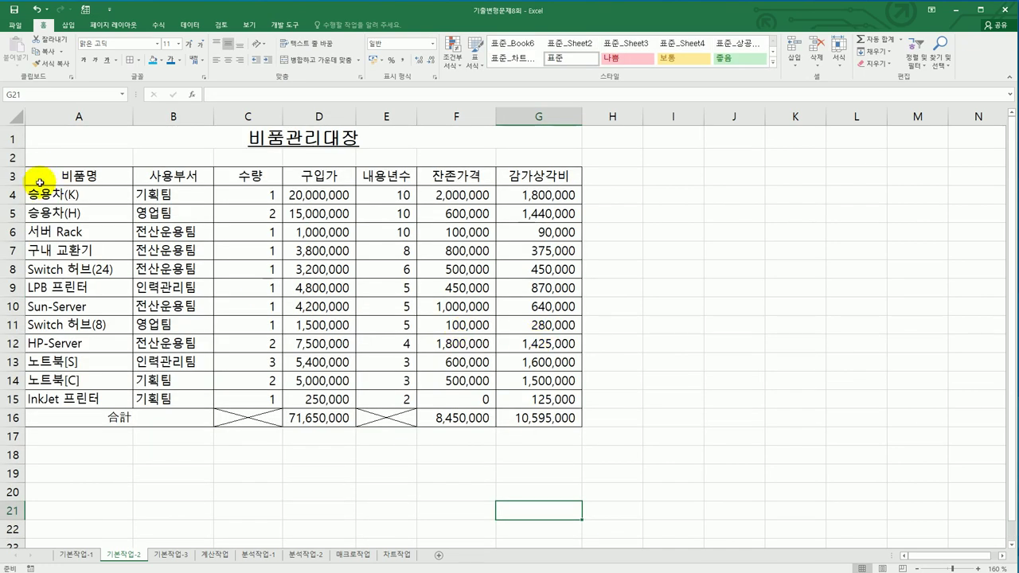
pyautogui.moveTo(46, 194); pyautogui.dragTo(70, 395)
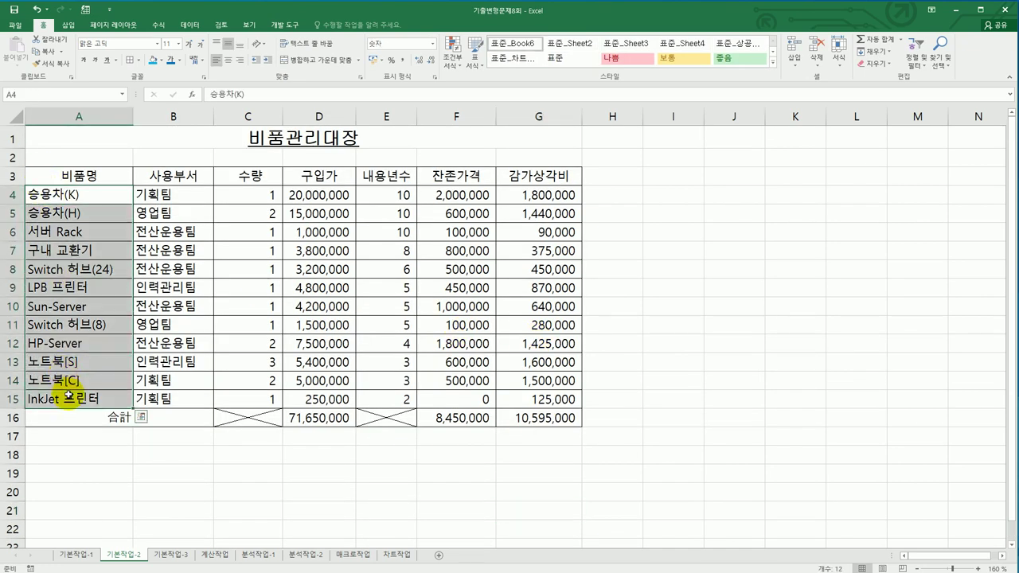
pyautogui.click(40, 95)
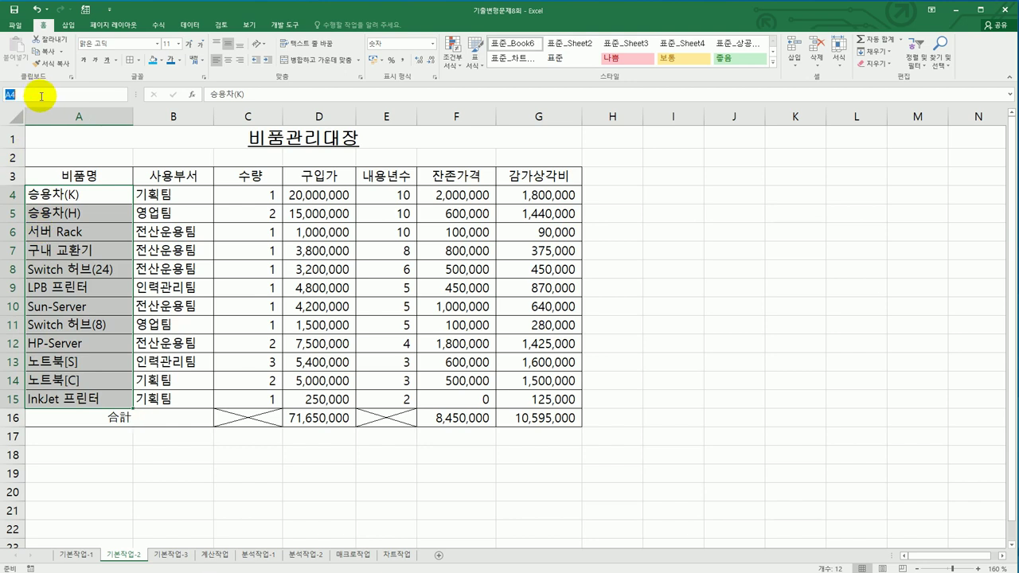
pyautogui.write('q')
pyautogui.press('BackSpace')
pyautogui.press('BackSpace')
pyautogui.write('비품명')
pyautogui.press('Return')
pyautogui.click(158, 25)
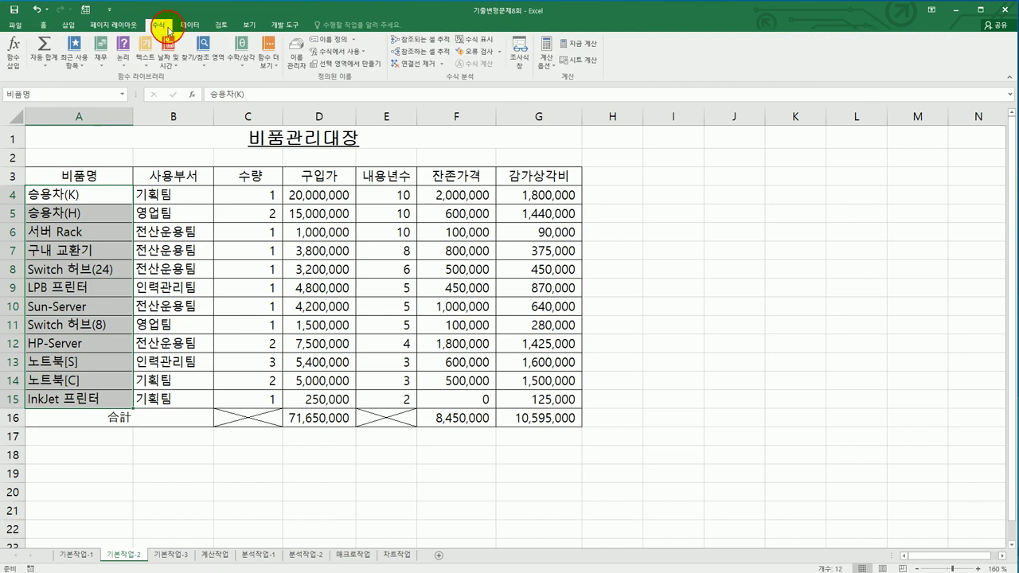
pyautogui.click(295, 65)
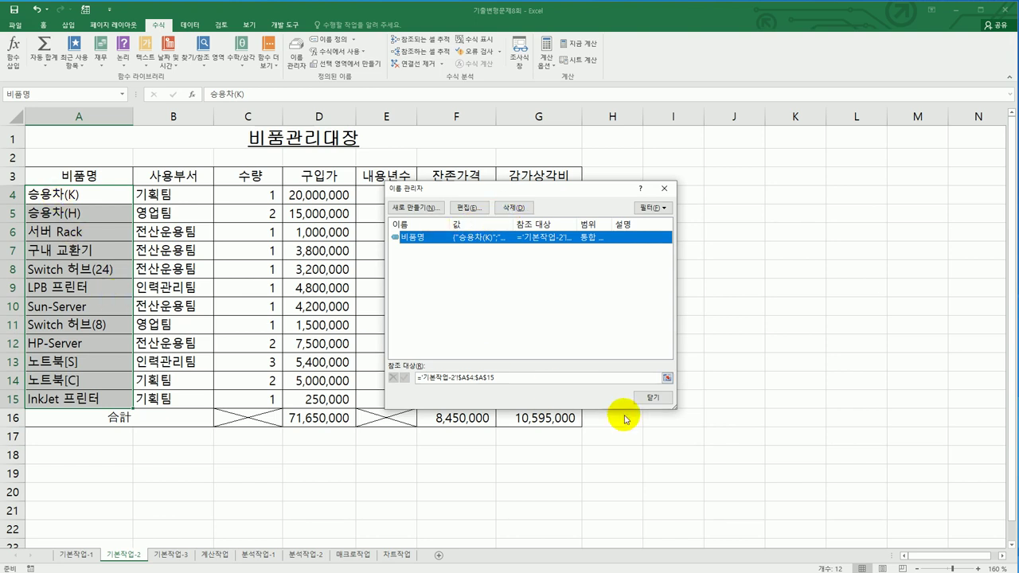
pyautogui.click(648, 401)
pyautogui.click(649, 459)
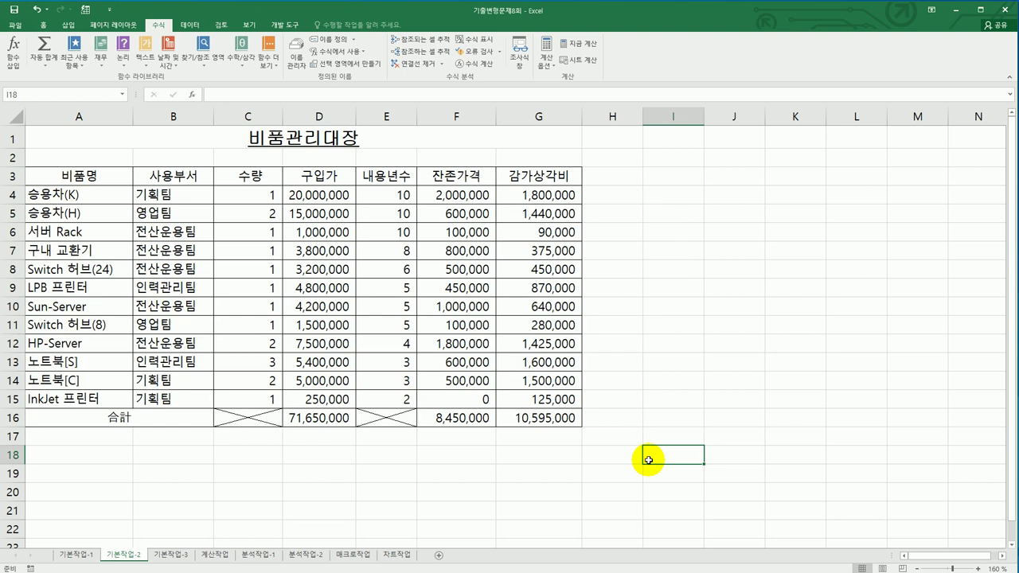
# - Apply the custom number format 0년 to the 내용년수 values in E4:E15
pyautogui.moveTo(404, 196); pyautogui.dragTo(404, 399)
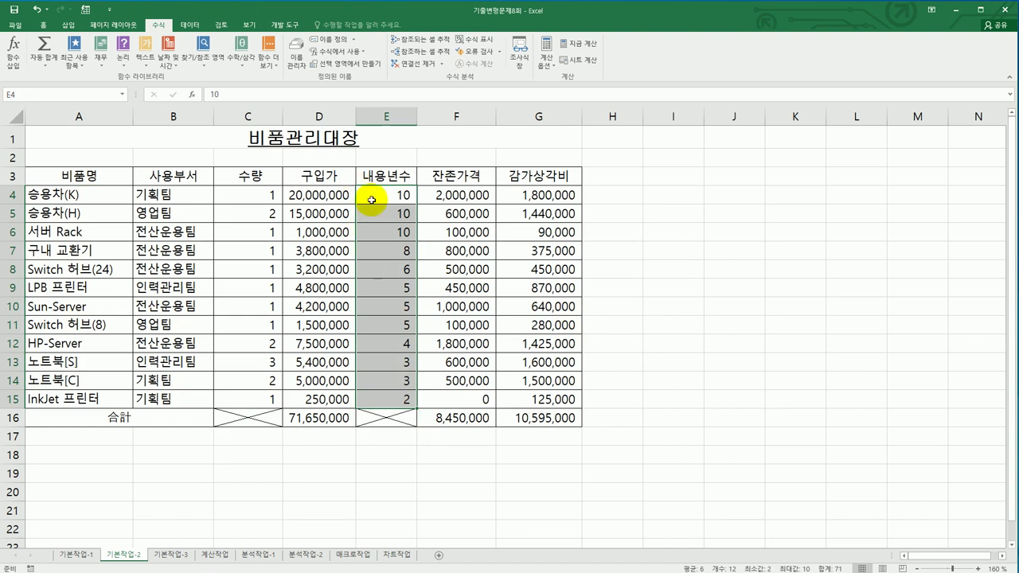
pyautogui.rightClick(373, 197)
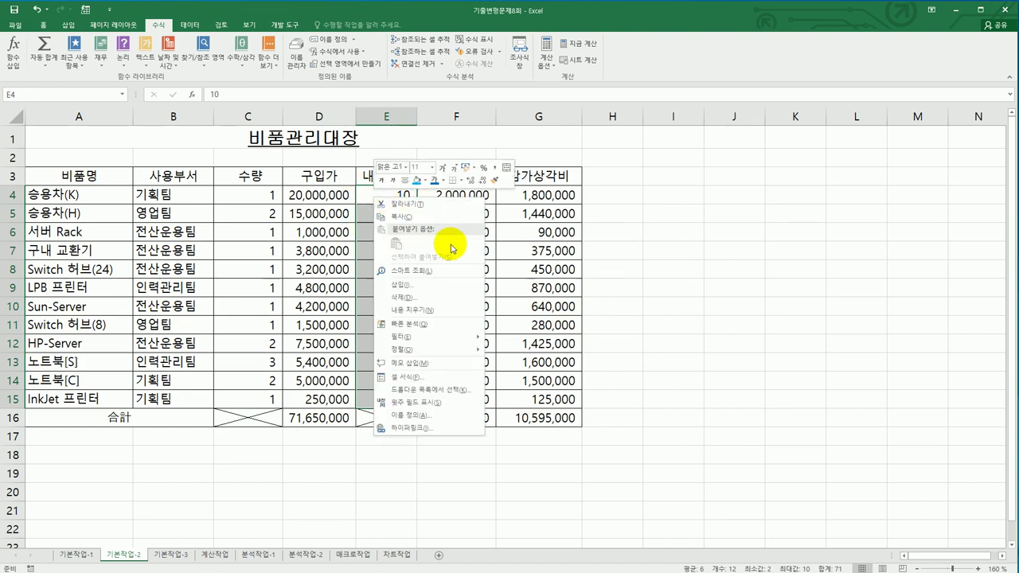
pyautogui.click(460, 385)
pyautogui.moveTo(450, 240); pyautogui.dragTo(749, 142)
pyautogui.click(647, 165)
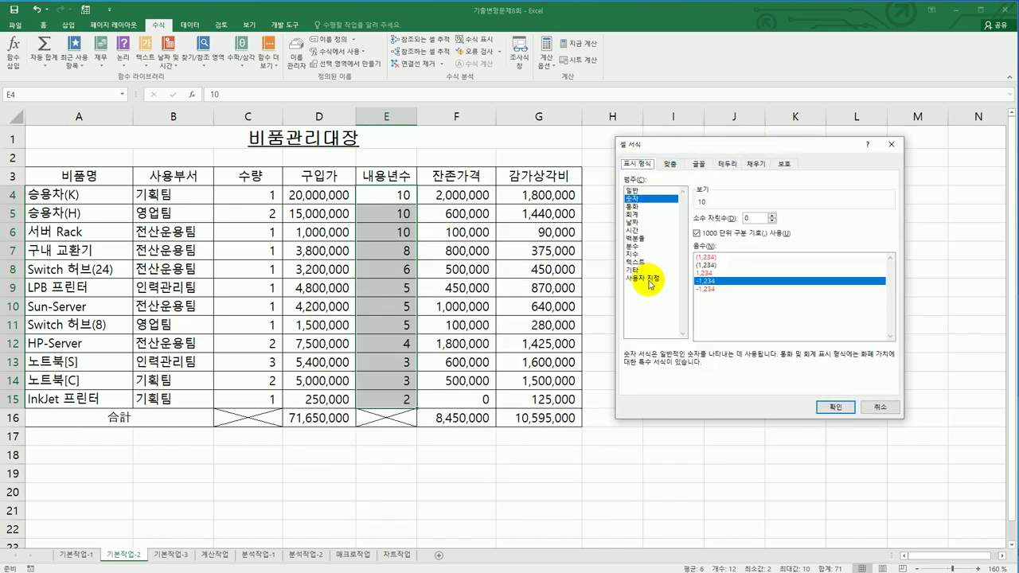
pyautogui.click(649, 278)
pyautogui.doubleClick(732, 227)
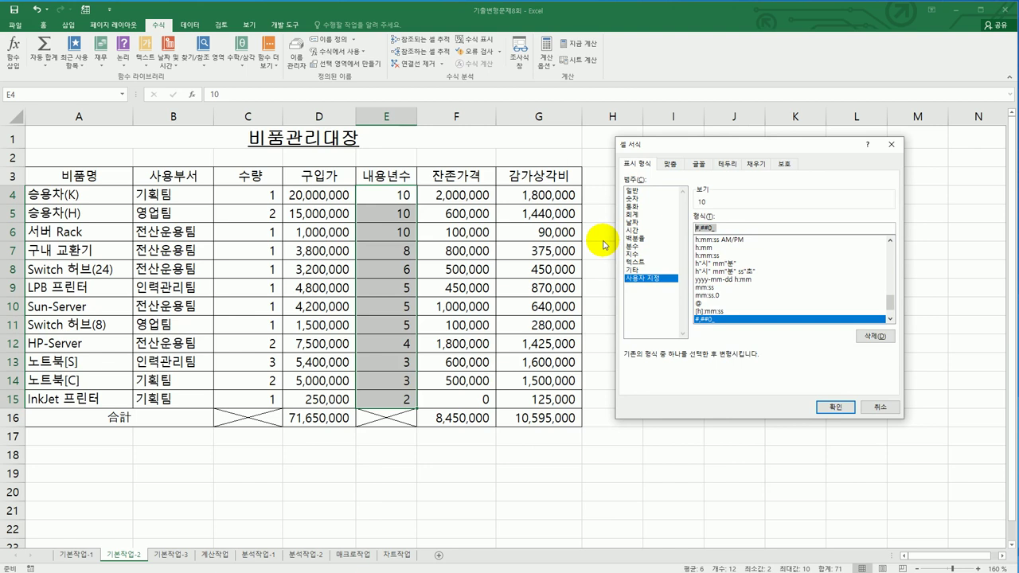
pyautogui.write('0')
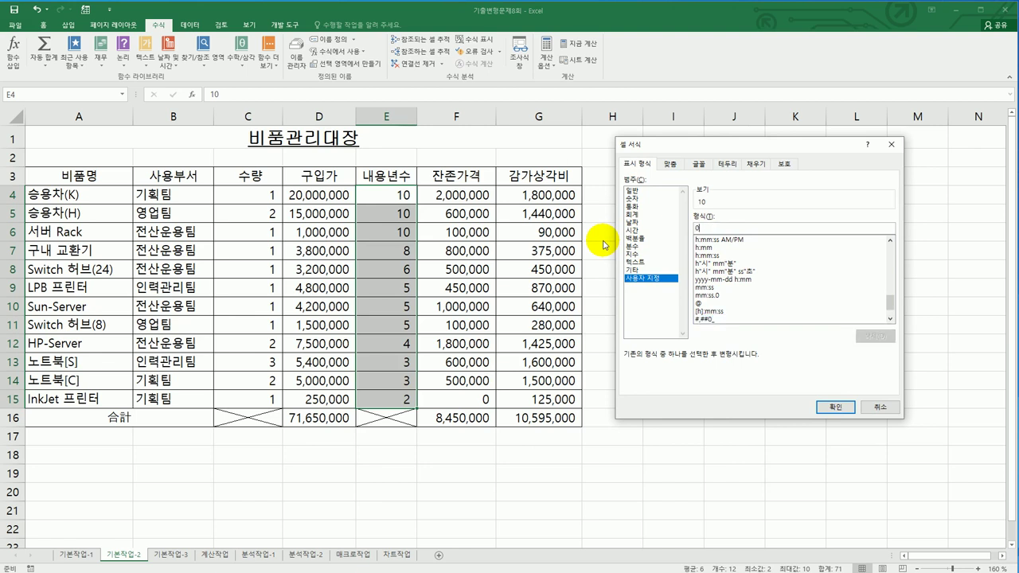
pyautogui.write('년')
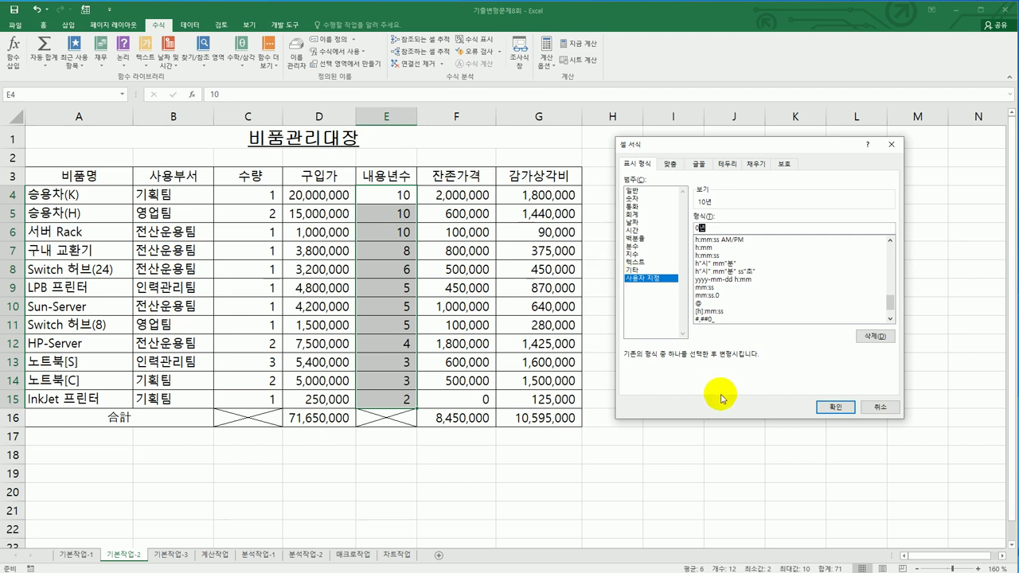
pyautogui.click(832, 408)
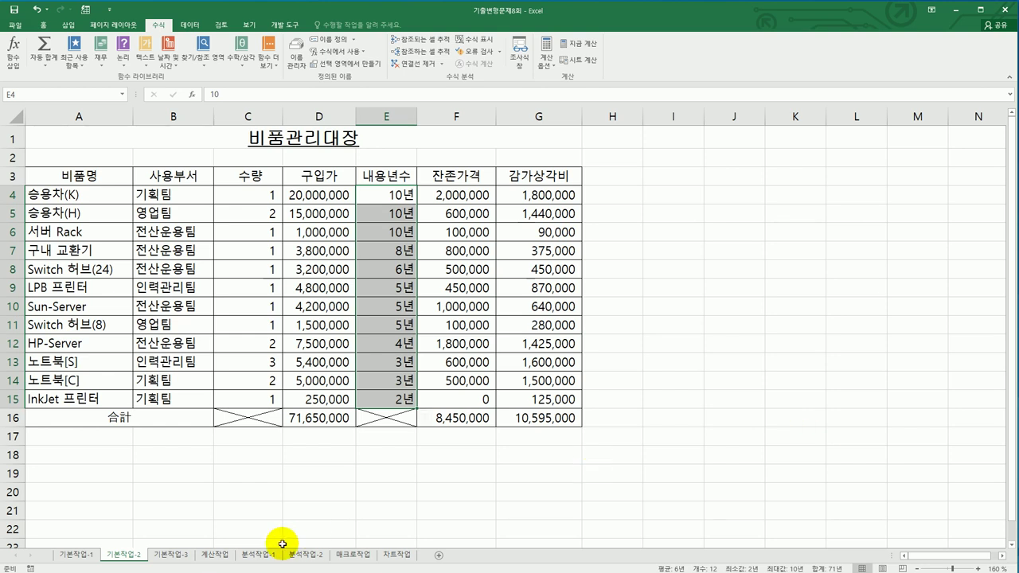
# - Create a formula-based conditional formatting rule for the range A4:F12 on the 기본작업-3 sheet
pyautogui.click(171, 555)
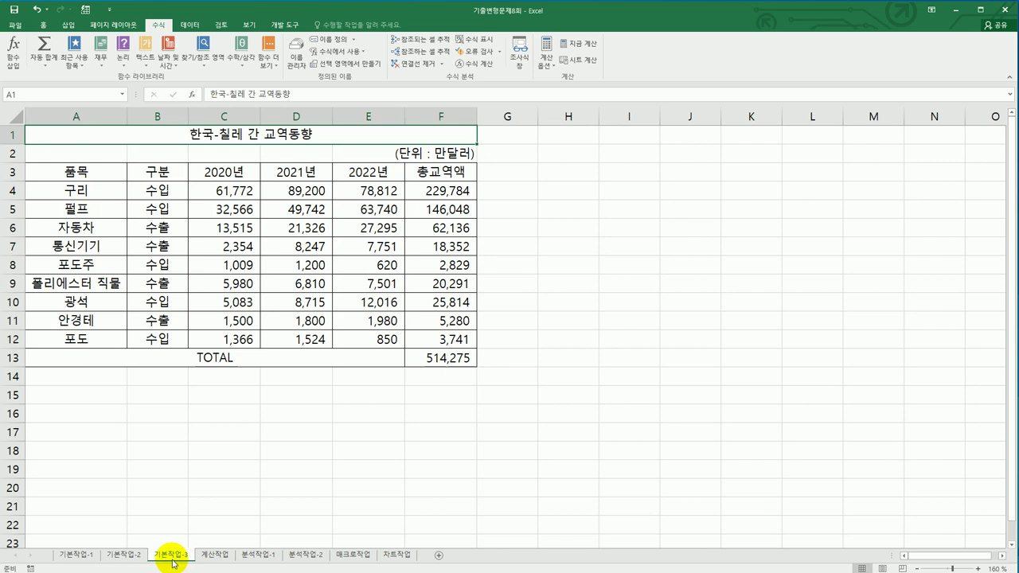
pyautogui.moveTo(104, 191); pyautogui.dragTo(448, 338)
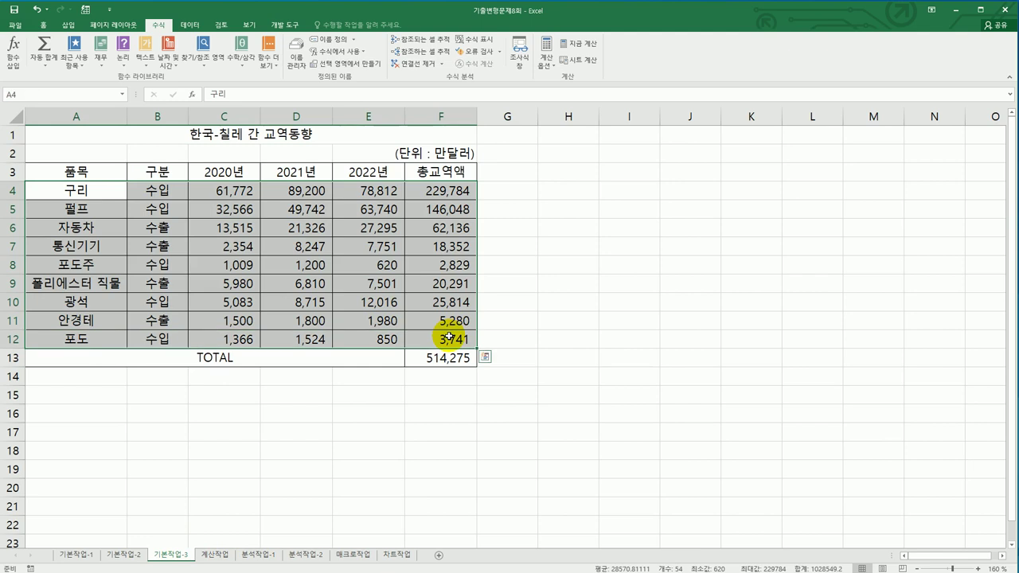
pyautogui.click(40, 26)
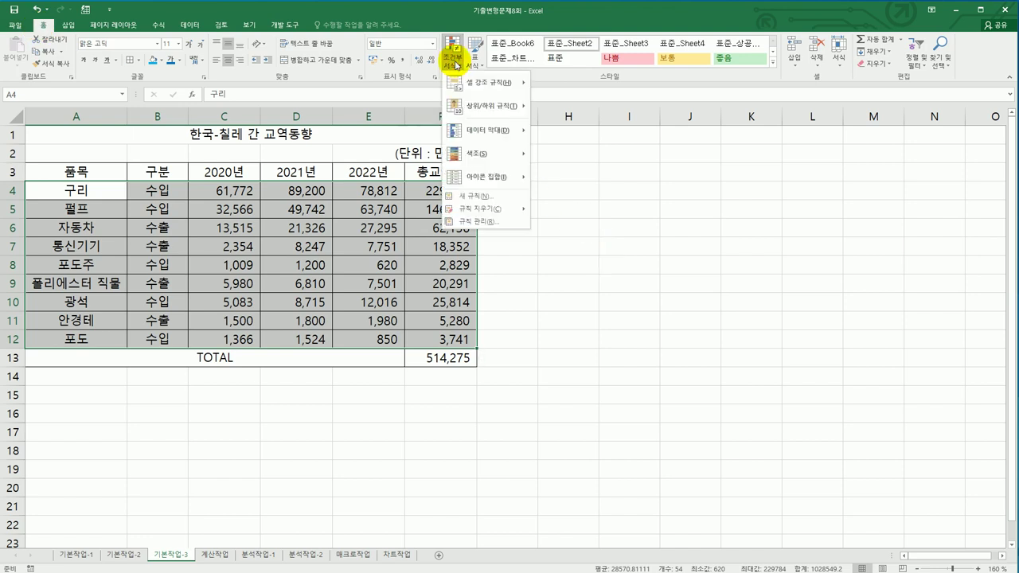
pyautogui.click(476, 195)
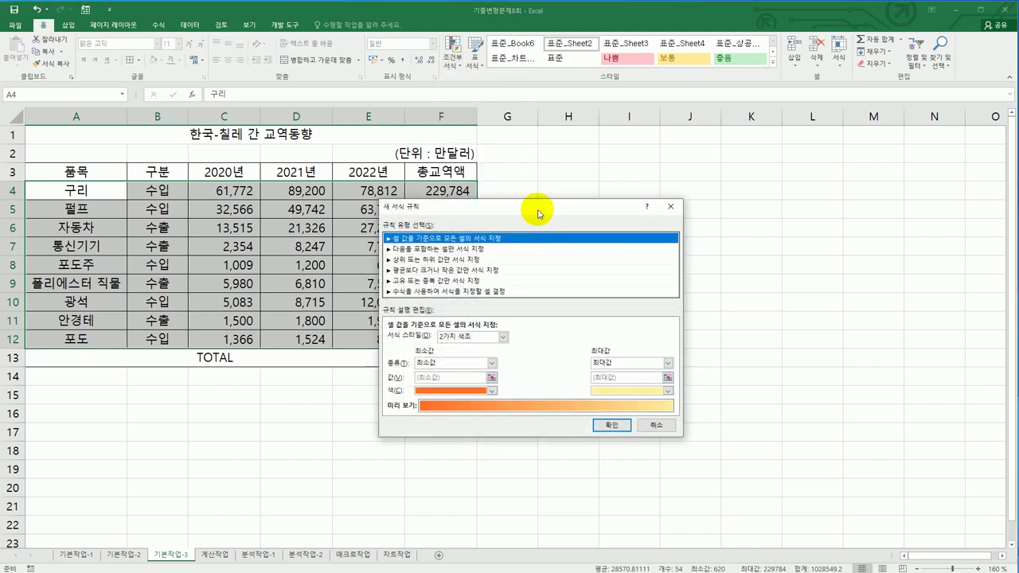
pyautogui.moveTo(533, 209); pyautogui.dragTo(728, 187)
pyautogui.click(673, 267)
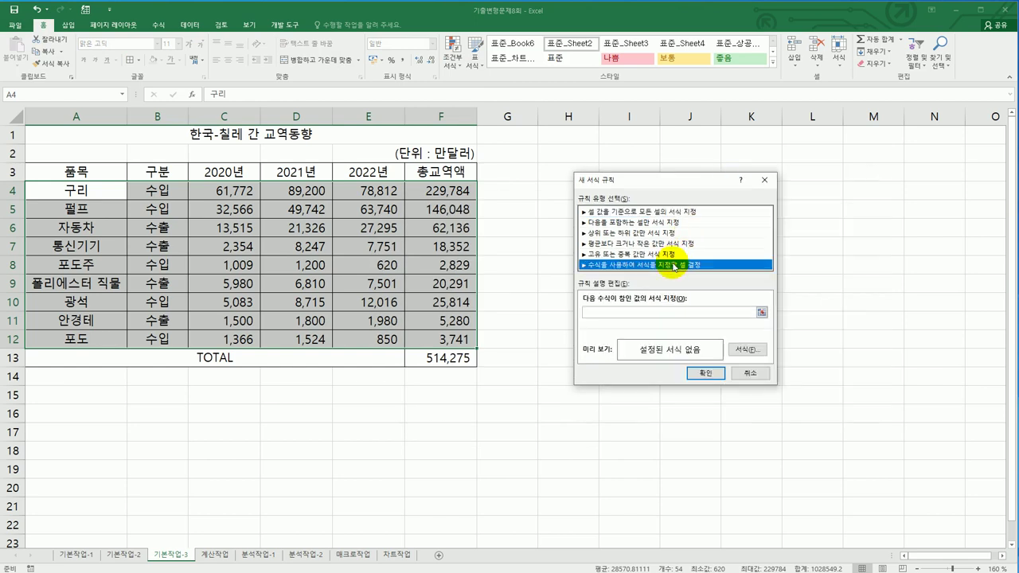
# - Begin the rule's AND formula with the condition $B4="수입", fixing only the column of the reference
pyautogui.click(656, 311)
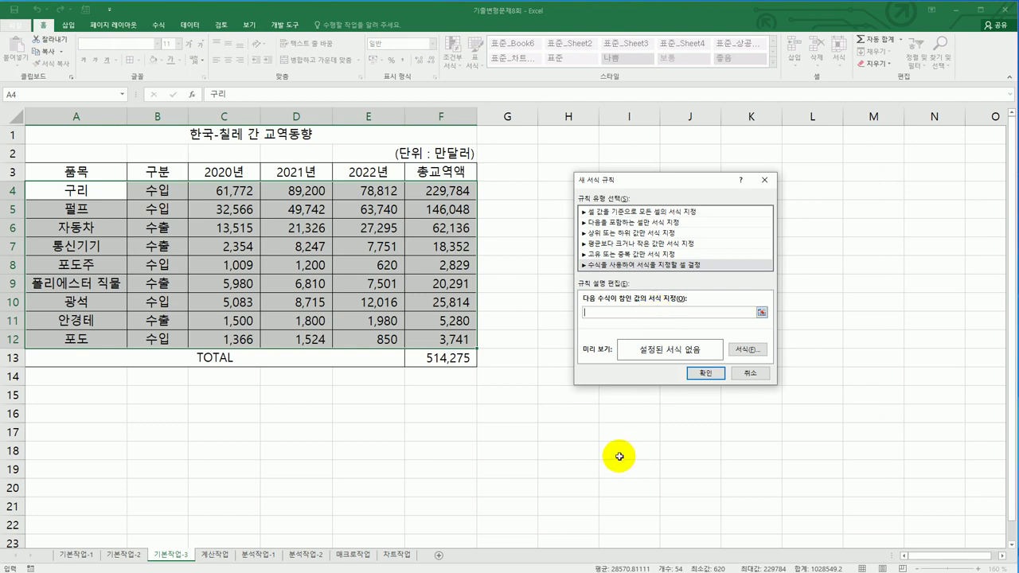
pyautogui.write('=and(')
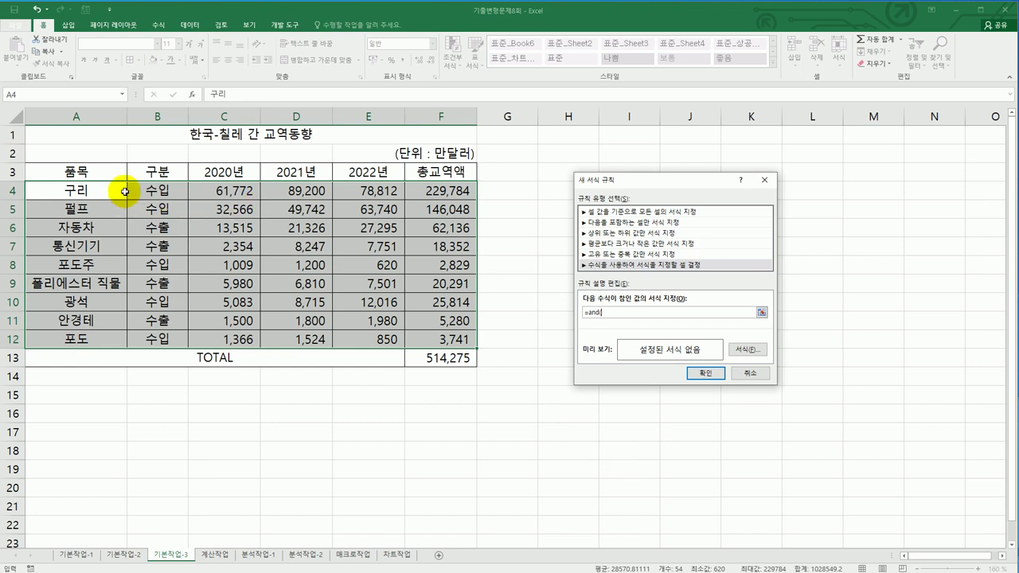
pyautogui.click(183, 190)
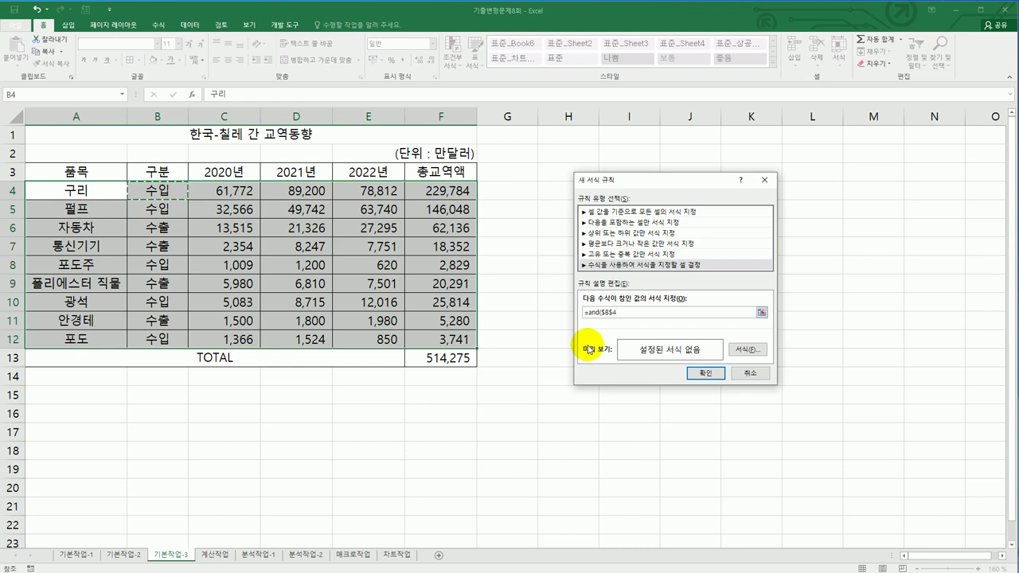
pyautogui.click(601, 312)
pyautogui.press('F4')
pyautogui.press('F4')
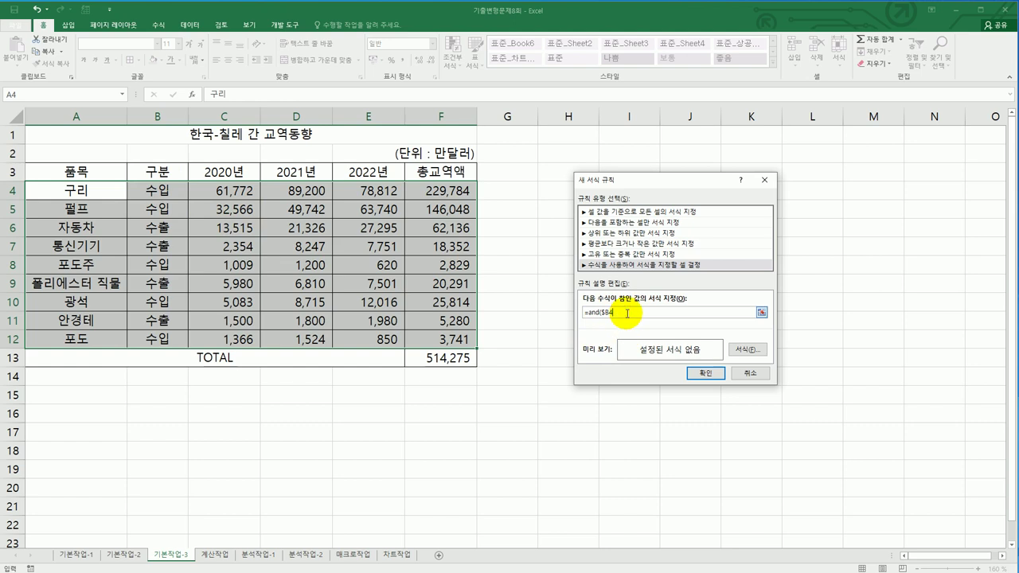
pyautogui.write('="수입')
pyautogui.write('="수입"')
pyautogui.write(',')
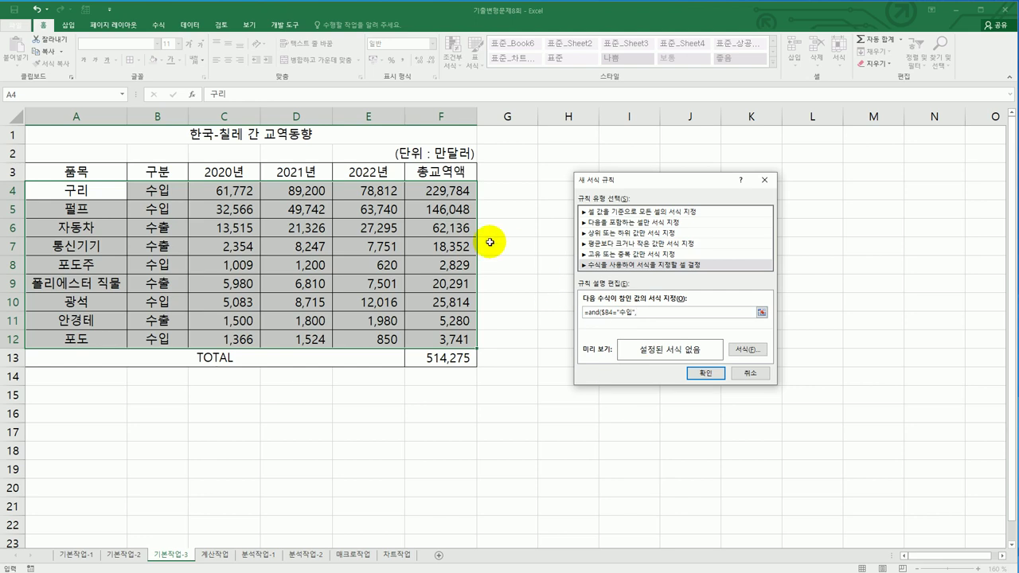
# - Complete the AND formula with the second condition $F4>=20000, fixing only the column of the reference
pyautogui.click(456, 193)
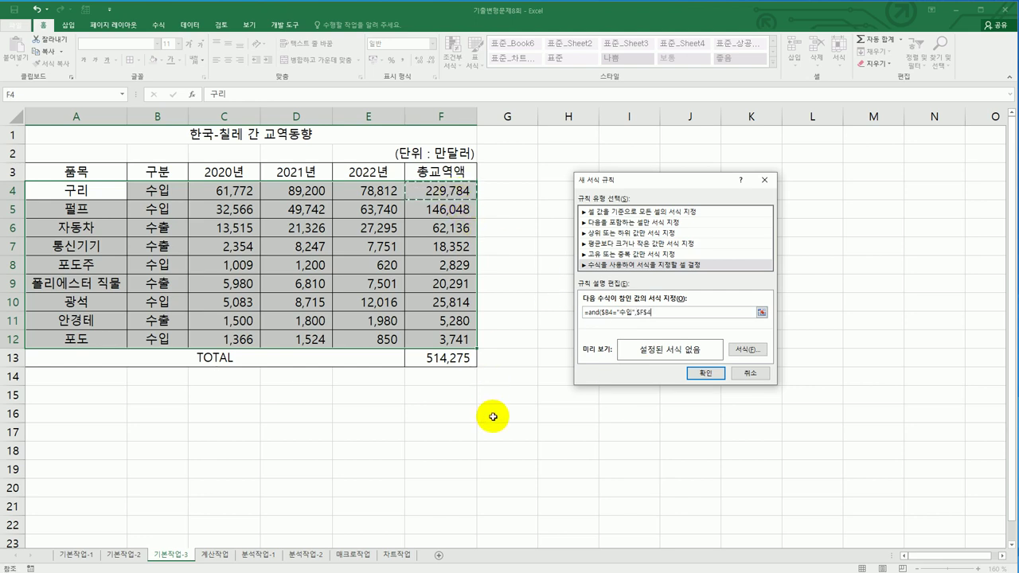
pyautogui.click(647, 312)
pyautogui.press('BackSpace')
pyautogui.press('F4')
pyautogui.press('F4')
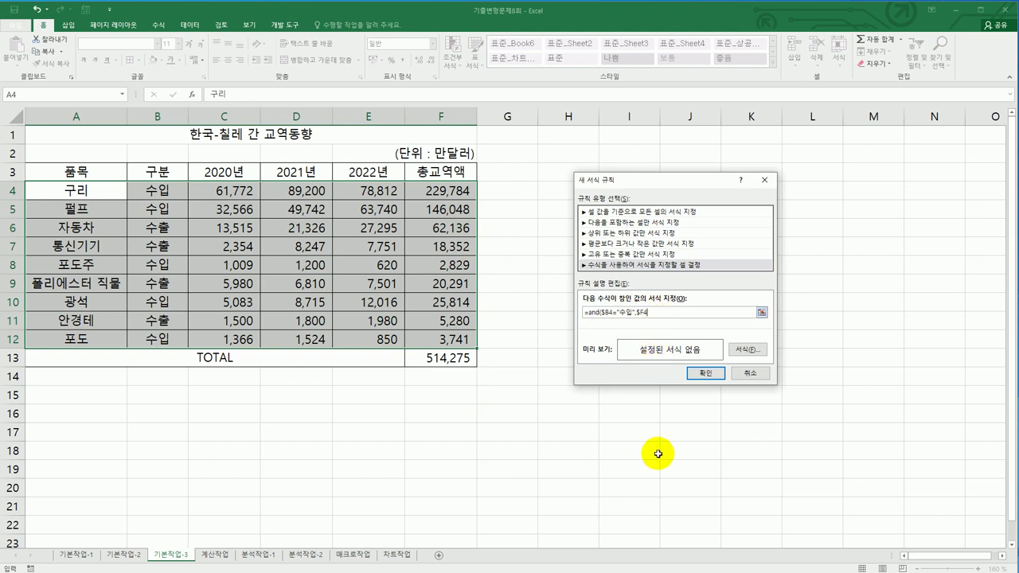
pyautogui.write('>=20000)')
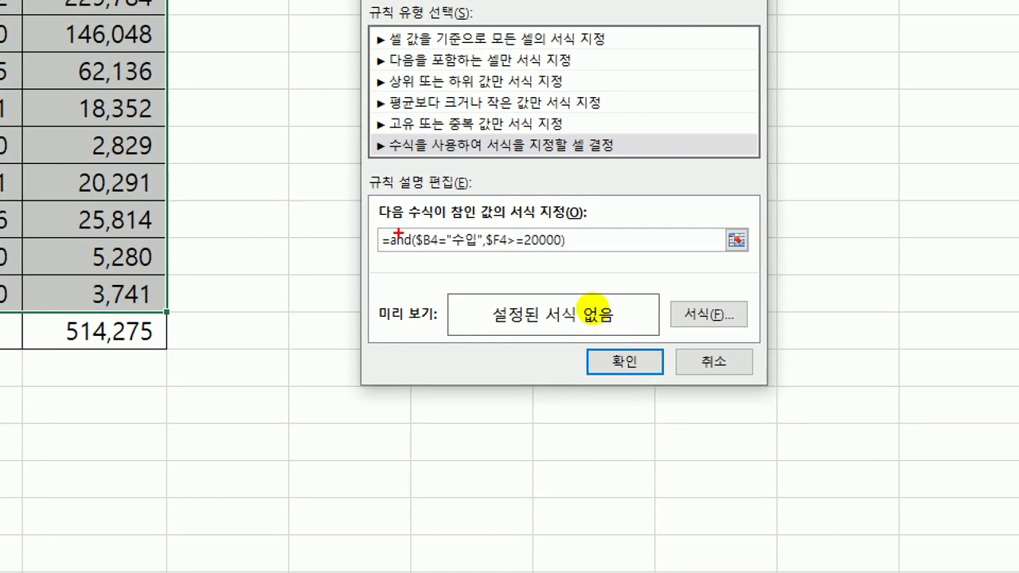
pyautogui.moveTo(404, 254); pyautogui.dragTo(566, 256)
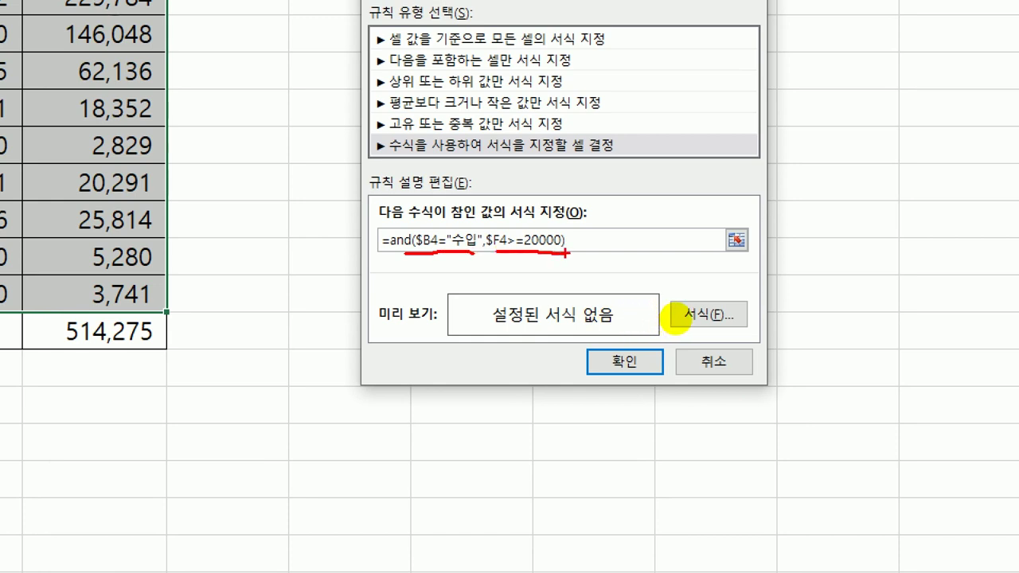
pyautogui.moveTo(573, 179)
pyautogui.mouseDown()
pyautogui.moveTo(612, 191)
pyautogui.moveTo(580, 216)
pyautogui.moveTo(626, 192)
pyautogui.moveTo(645, 193)
pyautogui.moveTo(648, 205)
pyautogui.mouseUp()
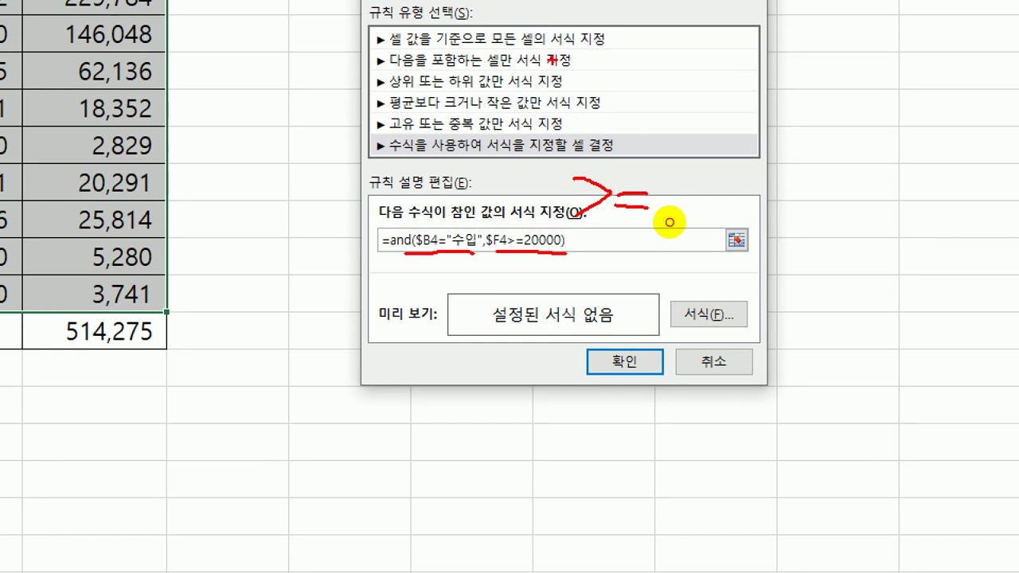
pyautogui.moveTo(557, 60); pyautogui.dragTo(562, 115)
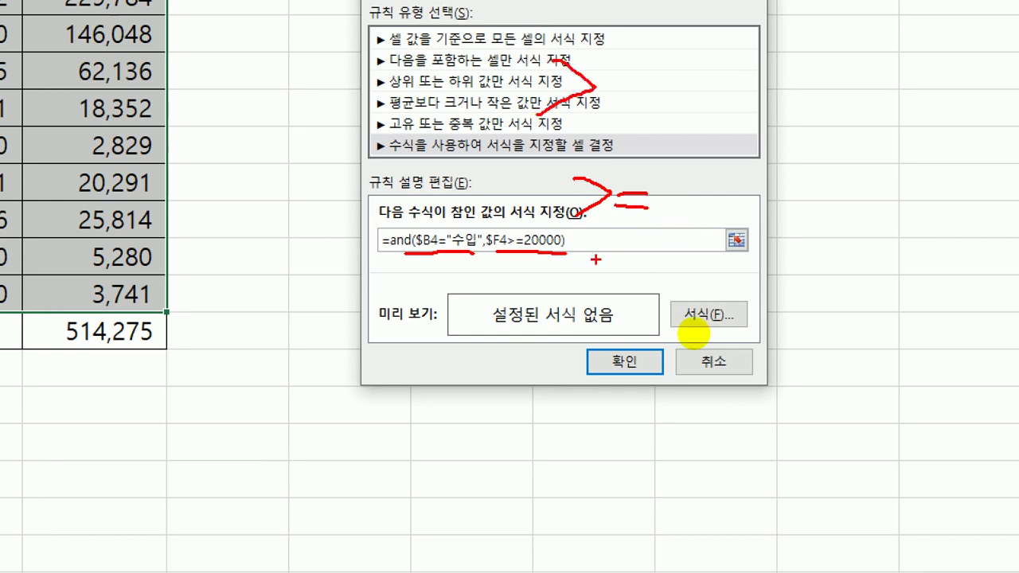
pyautogui.moveTo(442, 289); pyautogui.dragTo(590, 279)
pyautogui.moveTo(685, 299)
pyautogui.mouseDown()
pyautogui.moveTo(704, 327)
pyautogui.moveTo(727, 307)
pyautogui.mouseUp()
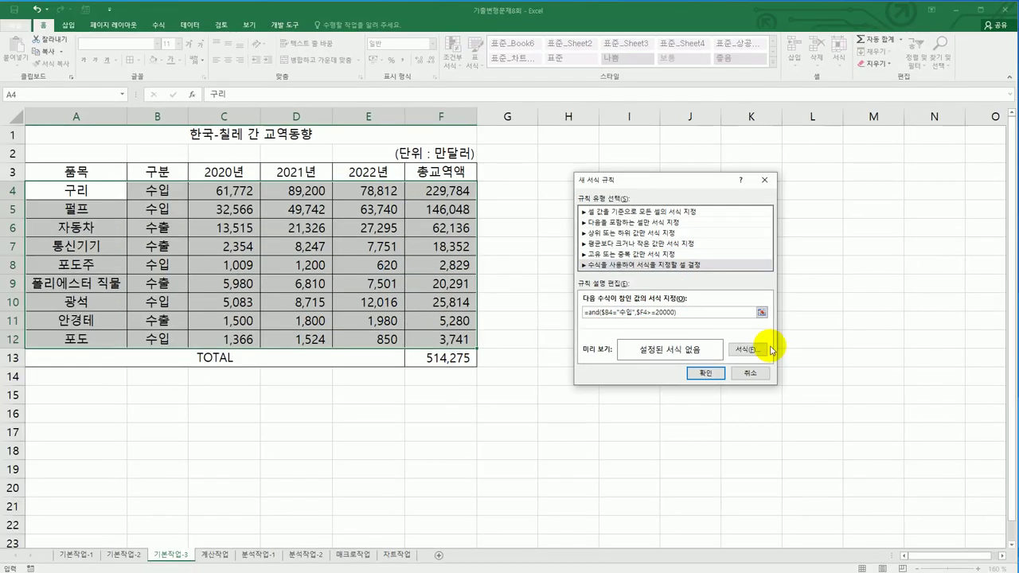
# - Give the rule a standard blue font in bold (굵게), apply it, and check the 구분 and 총교역액 cells of the highlighted rows
pyautogui.click(768, 350)
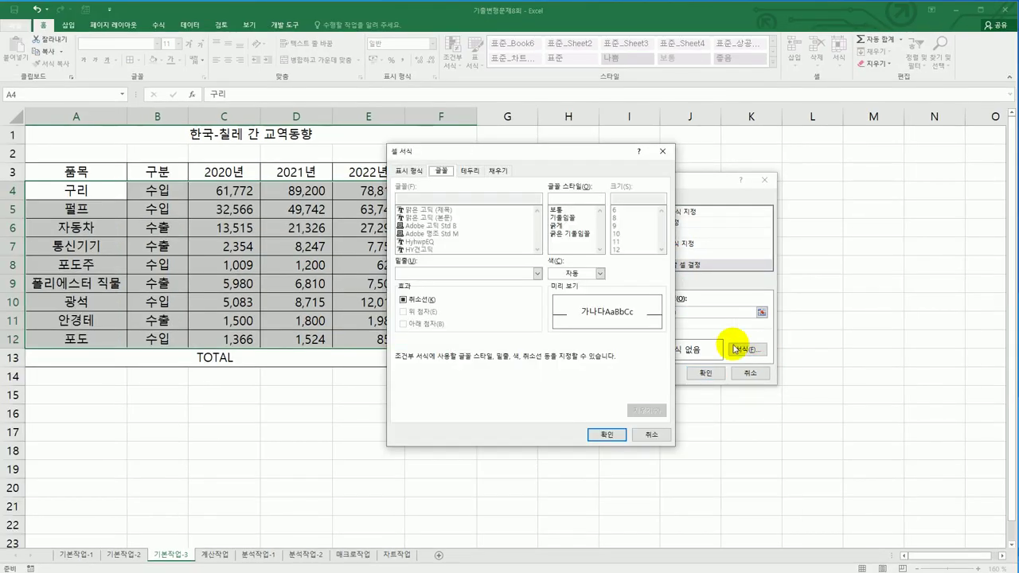
pyautogui.click(601, 273)
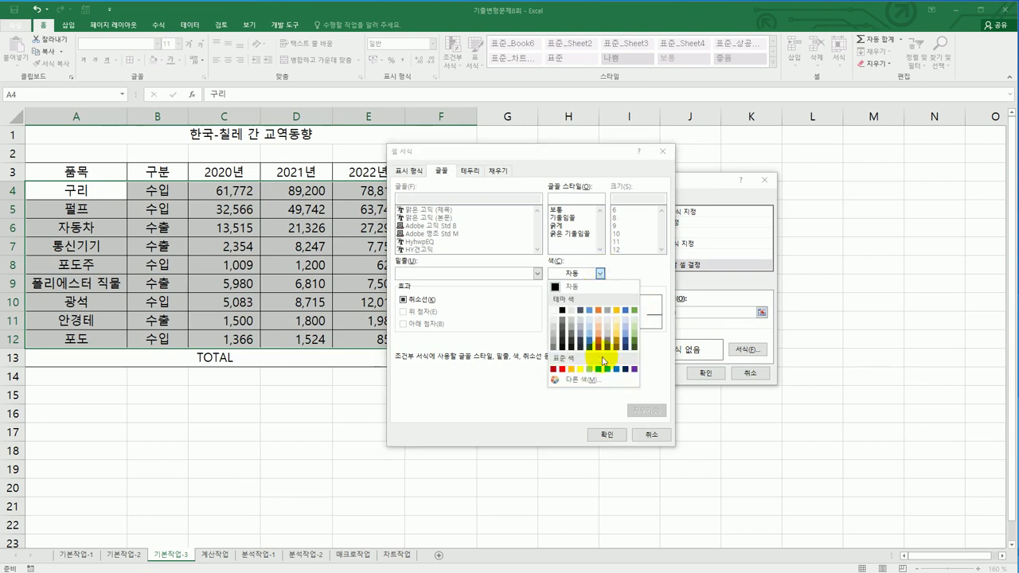
pyautogui.click(616, 369)
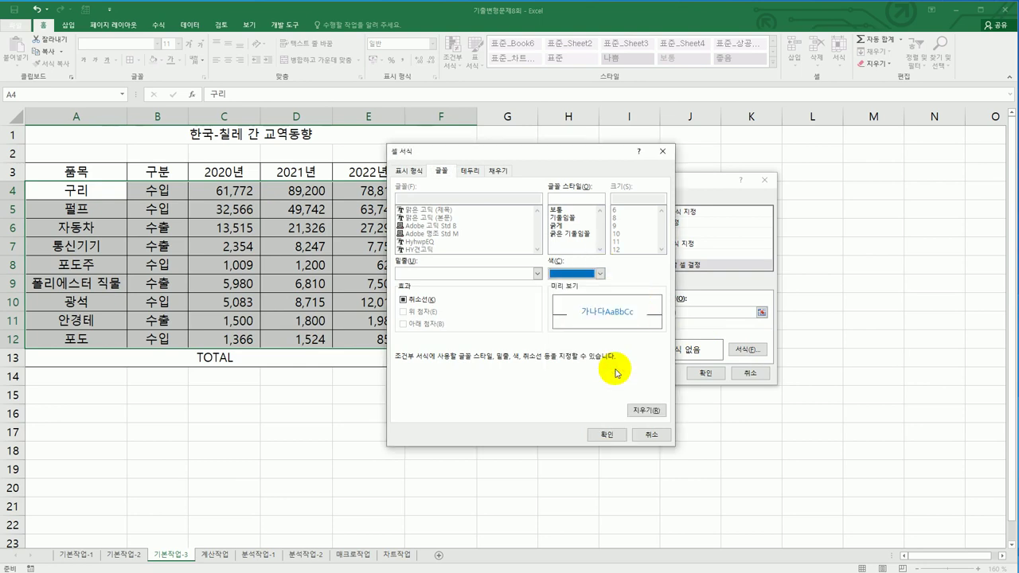
pyautogui.click(570, 227)
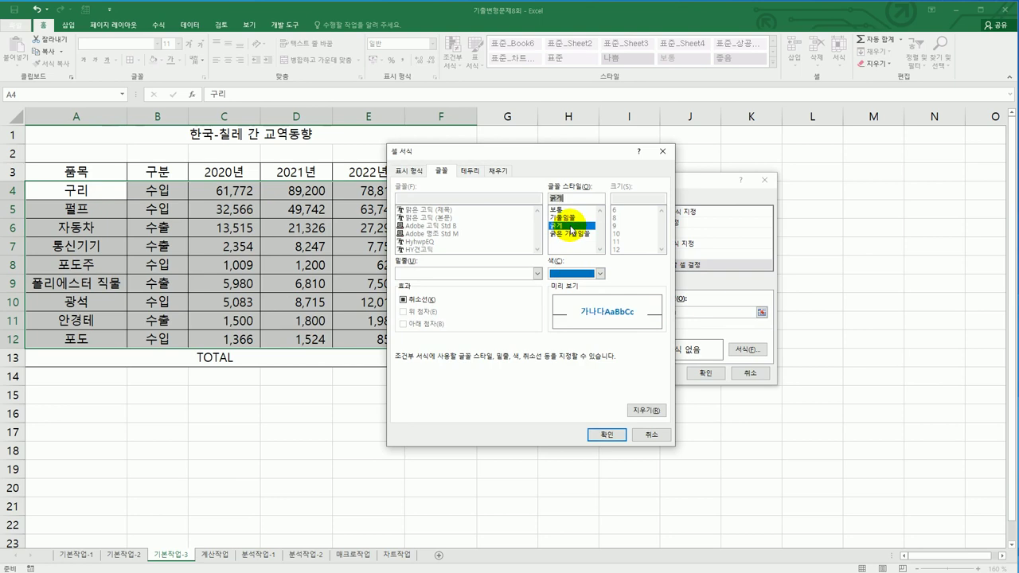
pyautogui.click(608, 435)
pyautogui.click(696, 373)
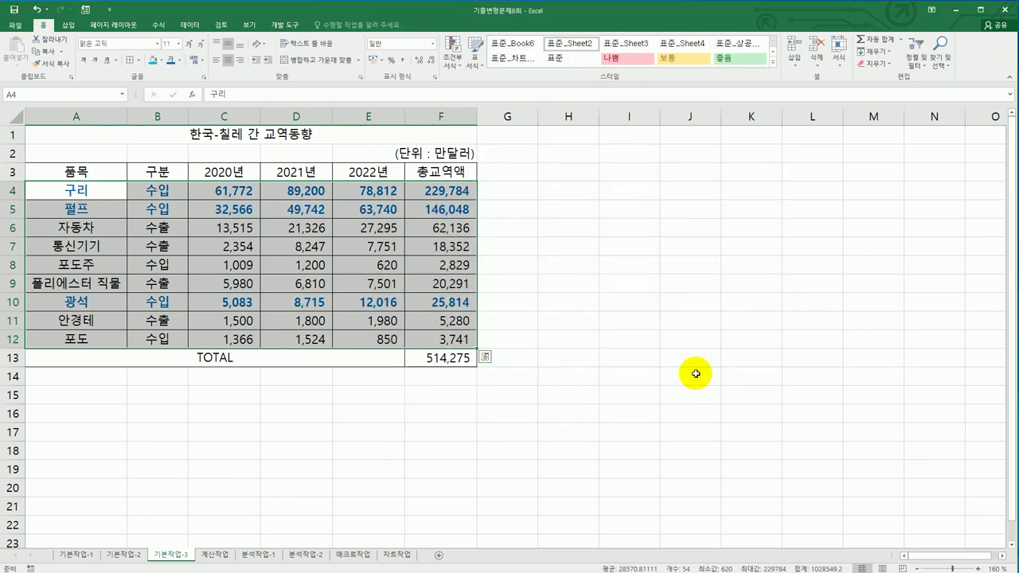
pyautogui.click(158, 210)
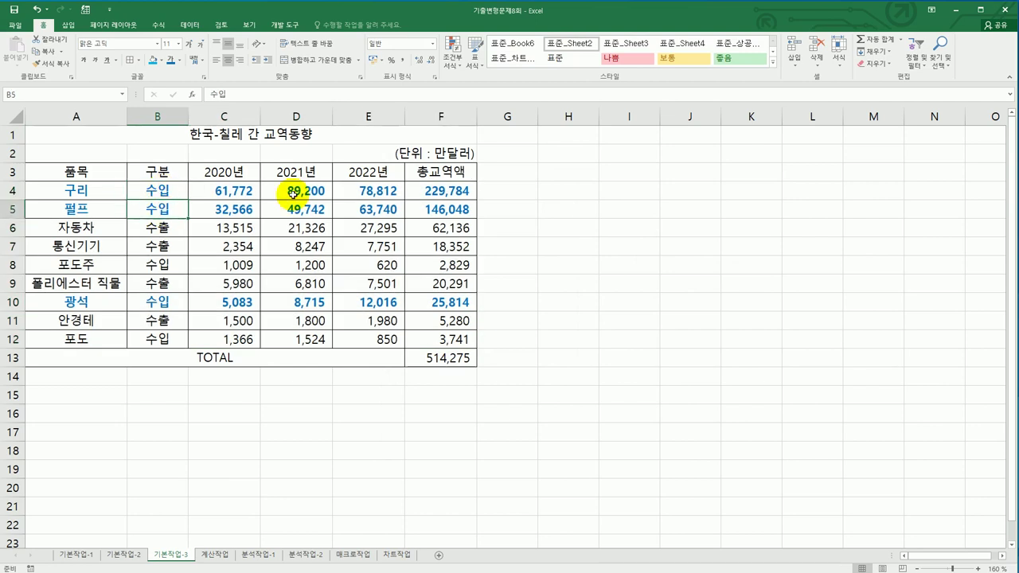
pyautogui.click(422, 193)
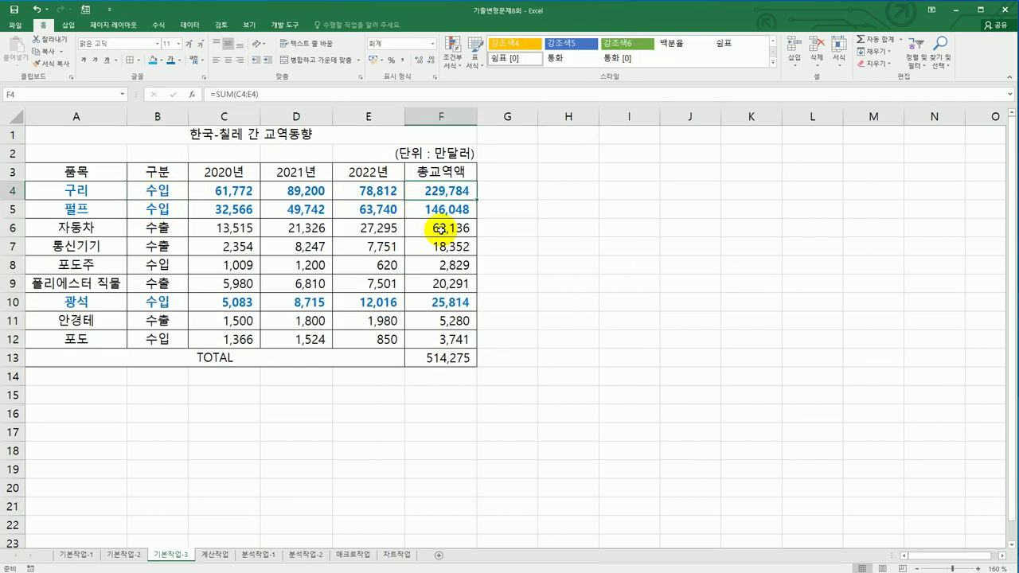
pyautogui.click(439, 208)
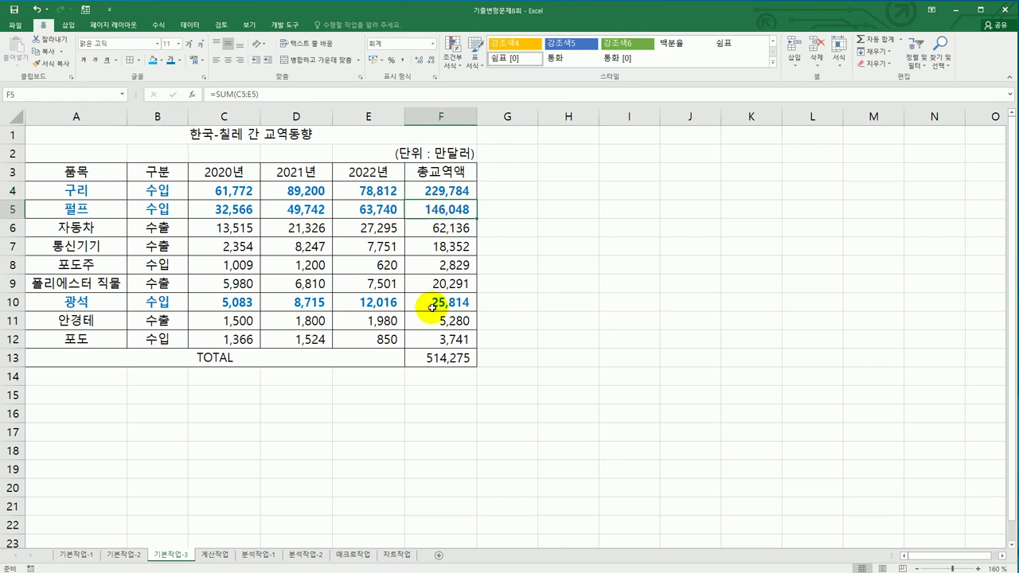
pyautogui.click(433, 307)
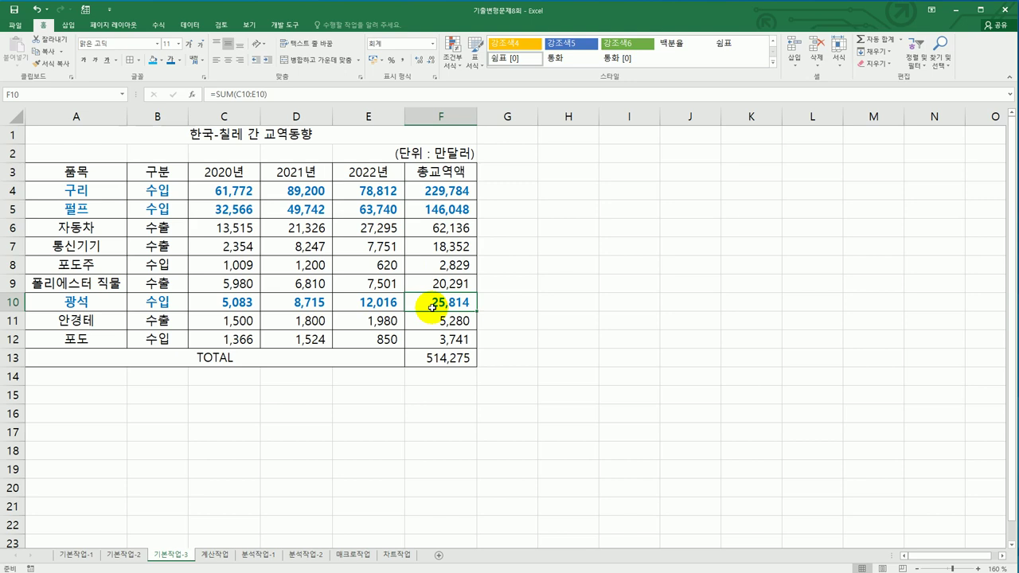
# - On the 계산작업 sheet, start a RANK.EQ formula in the first 배정반 cell, C3
pyautogui.click(212, 555)
pyautogui.scroll(2, 347, 435)
pyautogui.click(189, 173)
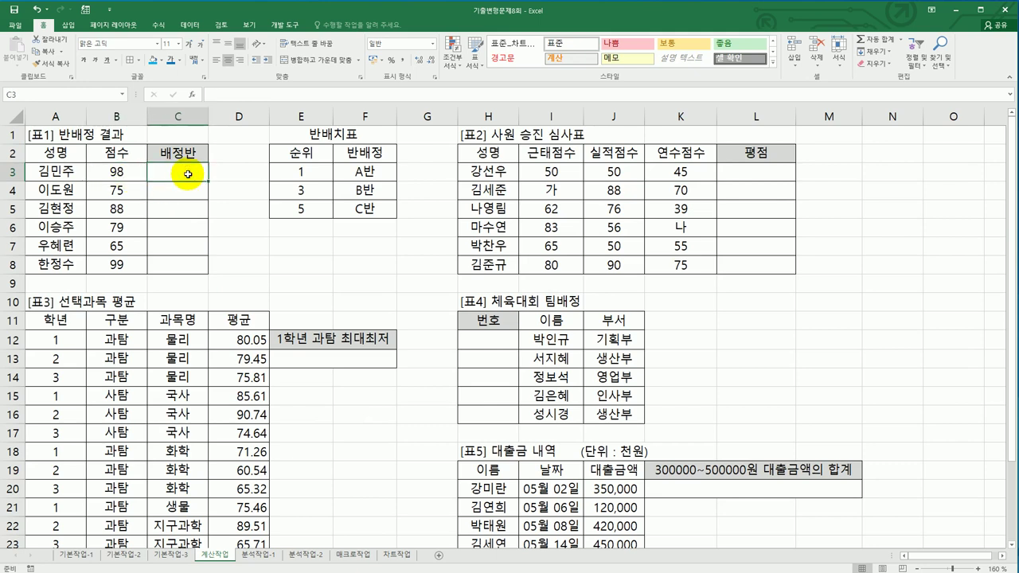
pyautogui.write('=')
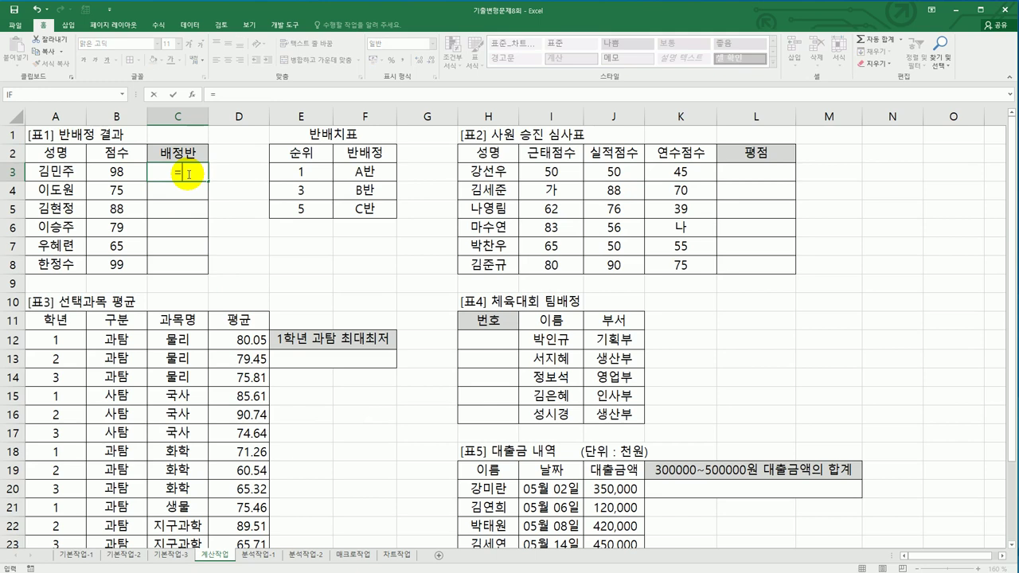
pyautogui.write('r')
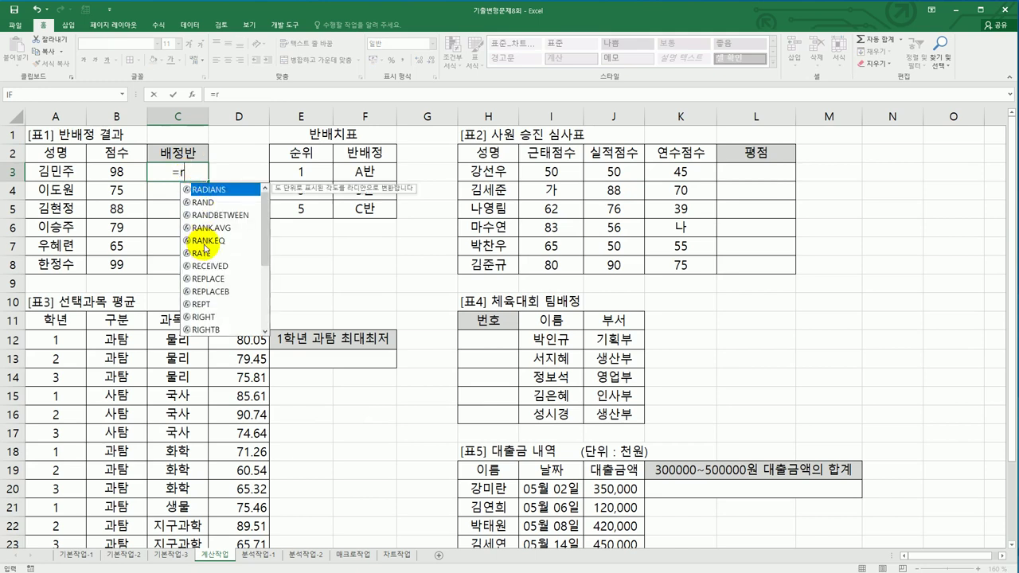
pyautogui.click(205, 241)
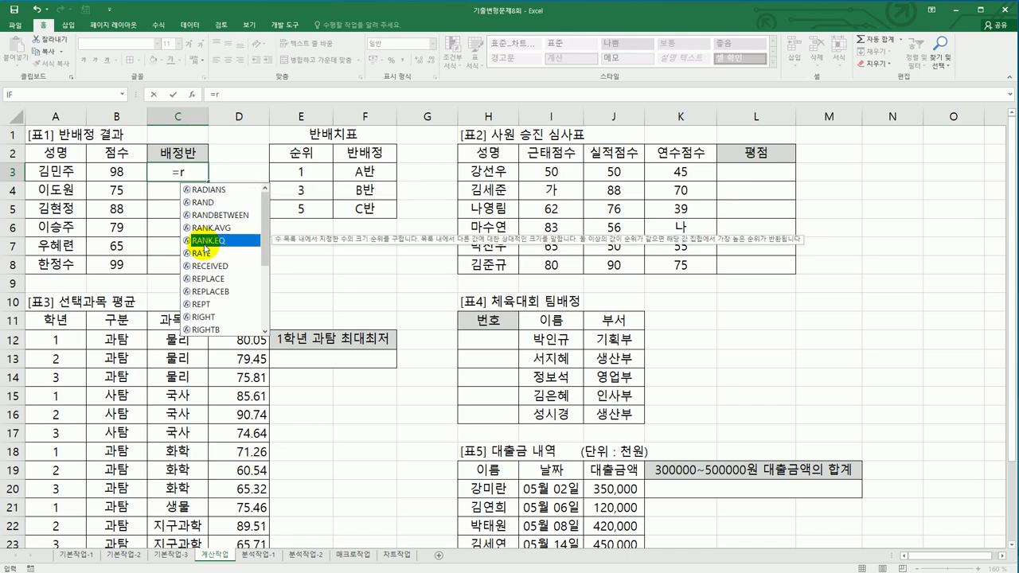
pyautogui.doubleClick(205, 241)
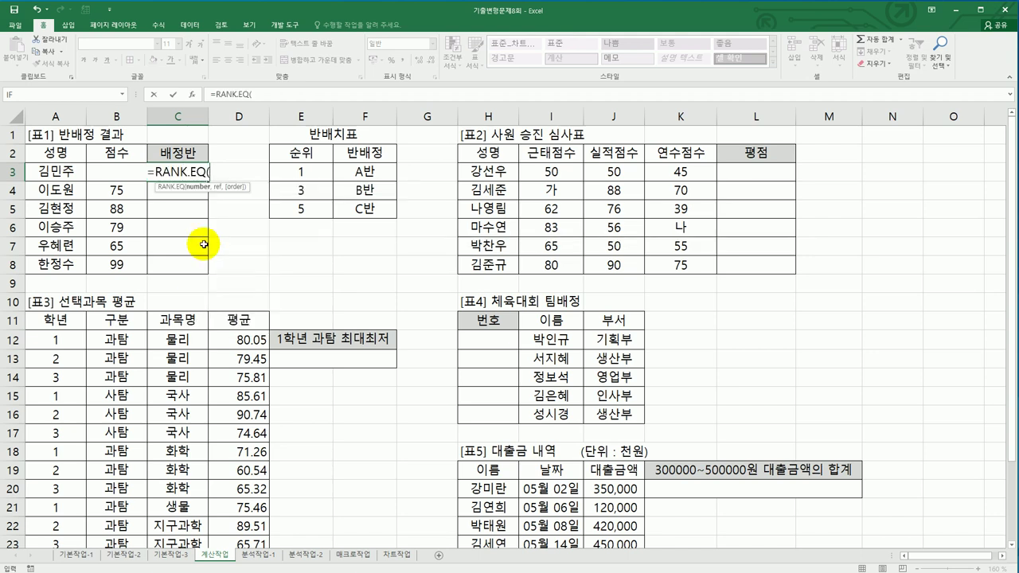
# - Complete the RANK.EQ formula with B3, the absolute range $B$3:$B$8 and descending order 0, and fill it down to C8
pyautogui.click(98, 172)
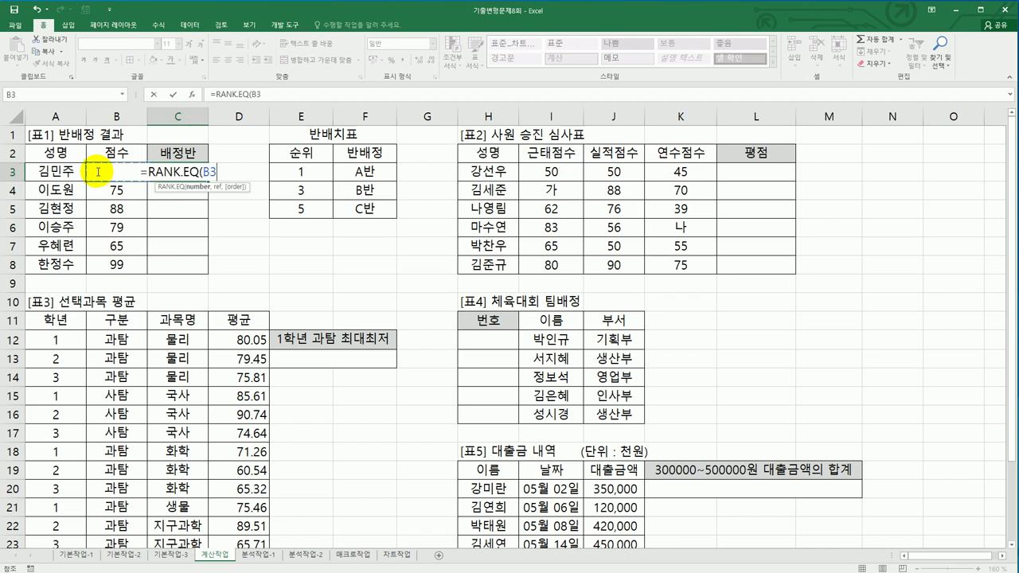
pyautogui.write(',')
pyautogui.moveTo(94, 266); pyautogui.dragTo(108, 175)
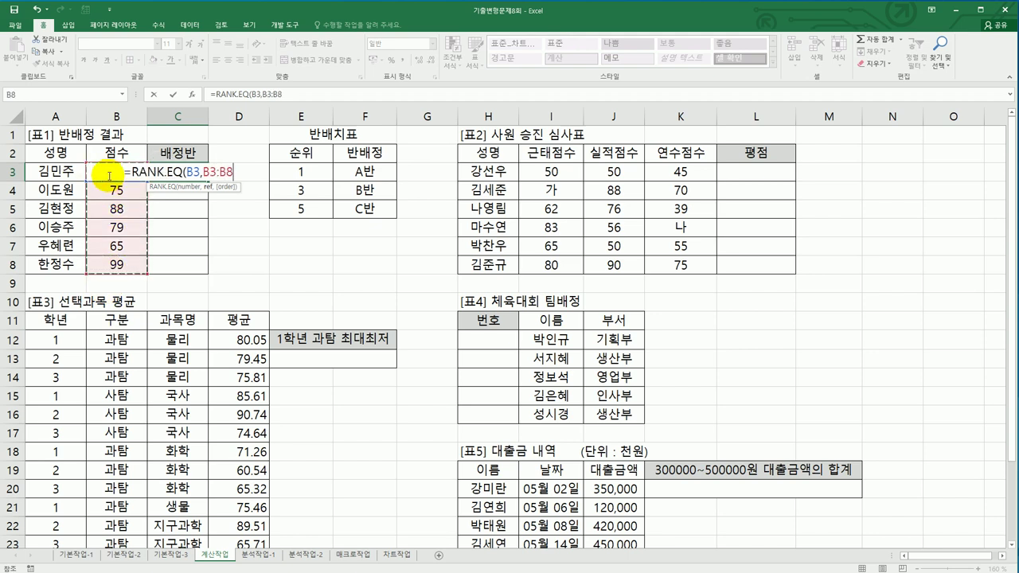
pyautogui.press('F4')
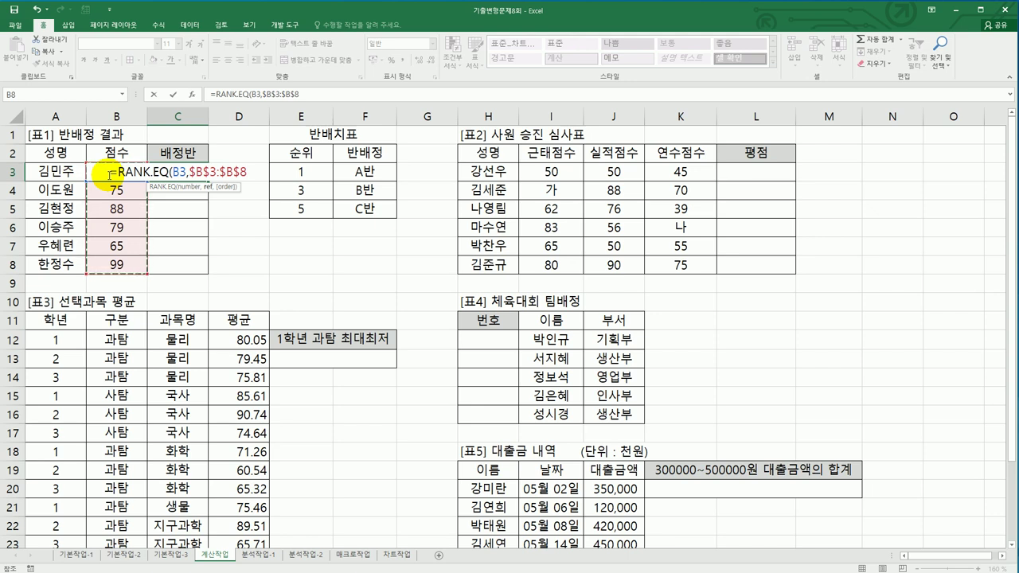
pyautogui.write(',')
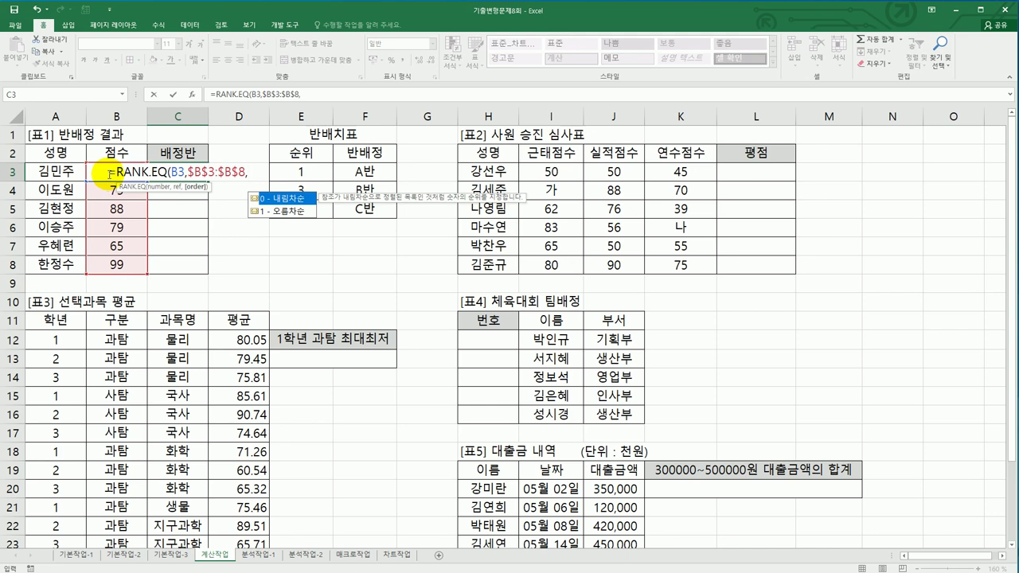
pyautogui.doubleClick(291, 198)
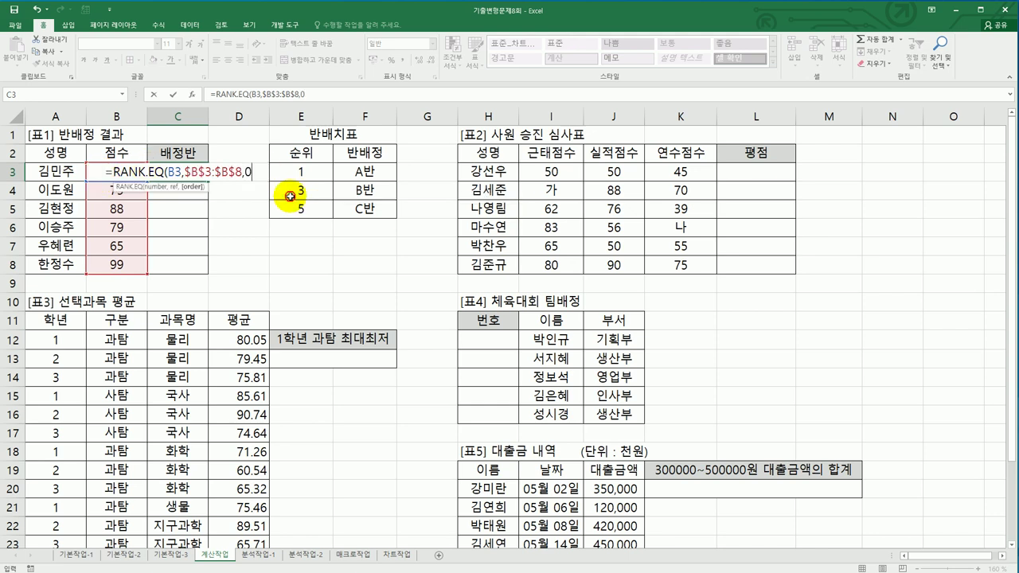
pyautogui.press('Return')
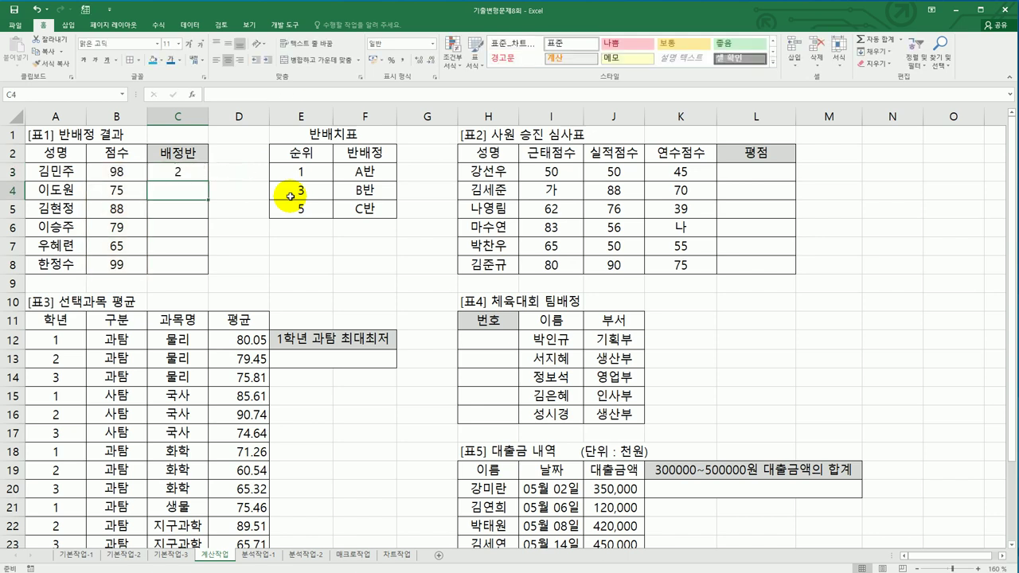
pyautogui.click(181, 172)
pyautogui.moveTo(208, 181); pyautogui.dragTo(205, 266)
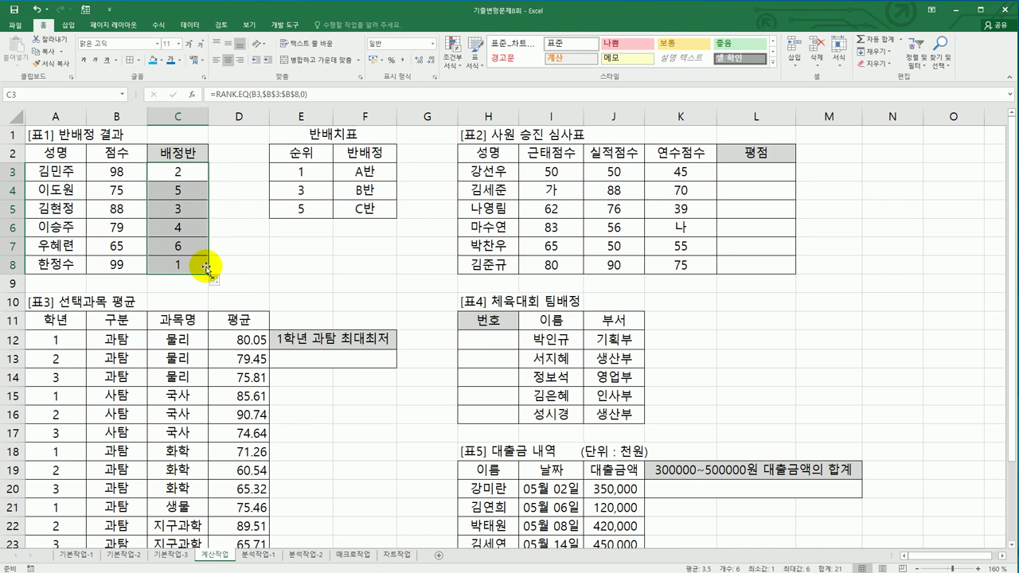
# - Examine how the ranks in the 배정반 column correspond to the 순위 and 반배정 rows of the 반배치표 table
pyautogui.click(198, 168)
pyautogui.click(328, 169)
pyautogui.moveTo(348, 164); pyautogui.dragTo(362, 190)
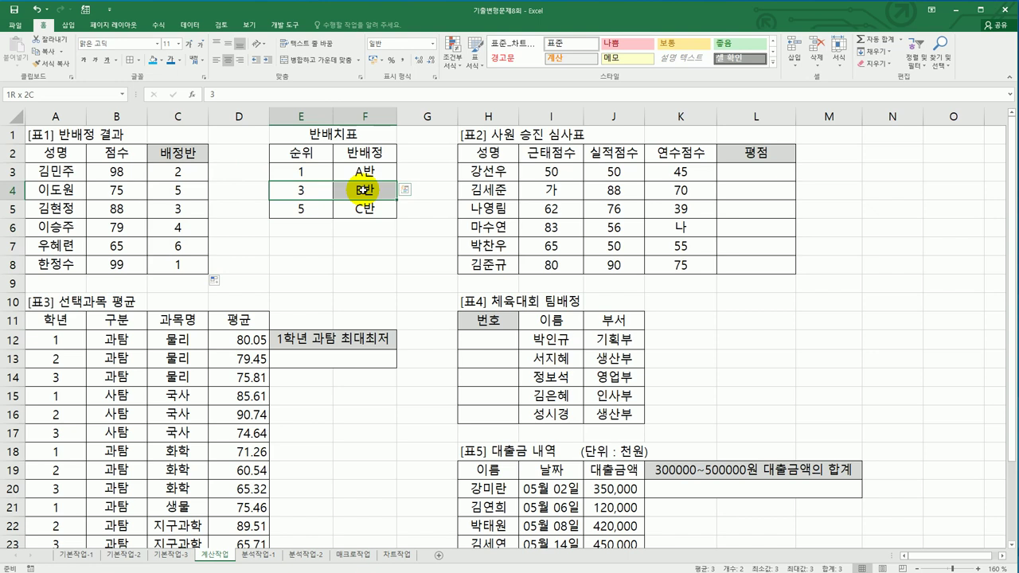
pyautogui.moveTo(303, 209); pyautogui.dragTo(360, 210)
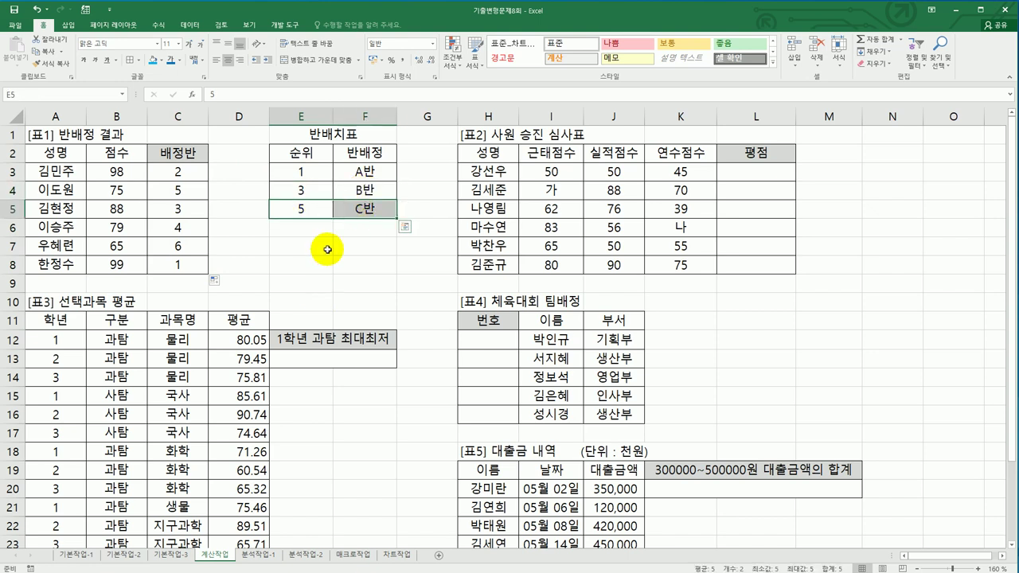
pyautogui.click(189, 173)
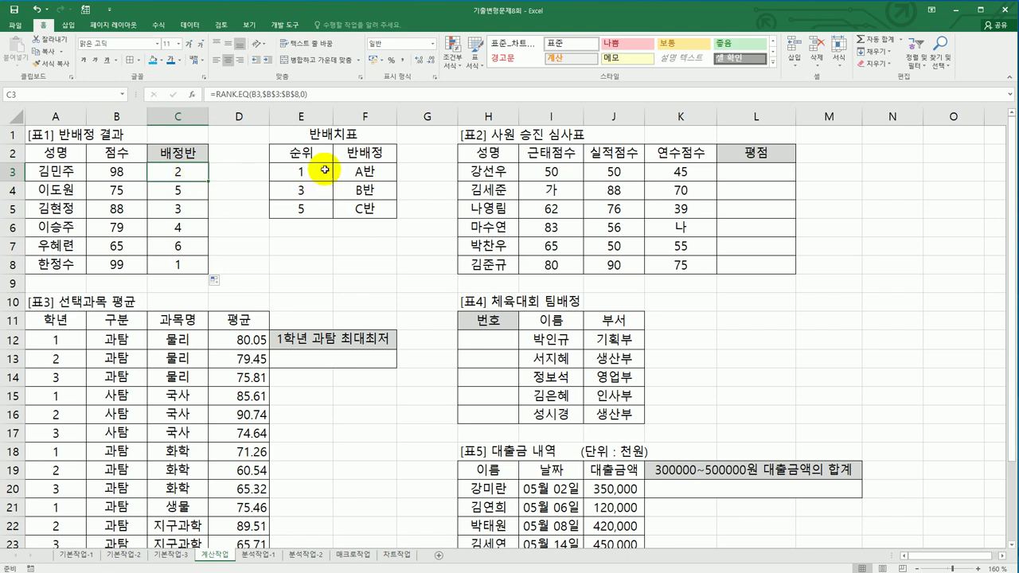
pyautogui.moveTo(325, 169); pyautogui.dragTo(359, 209)
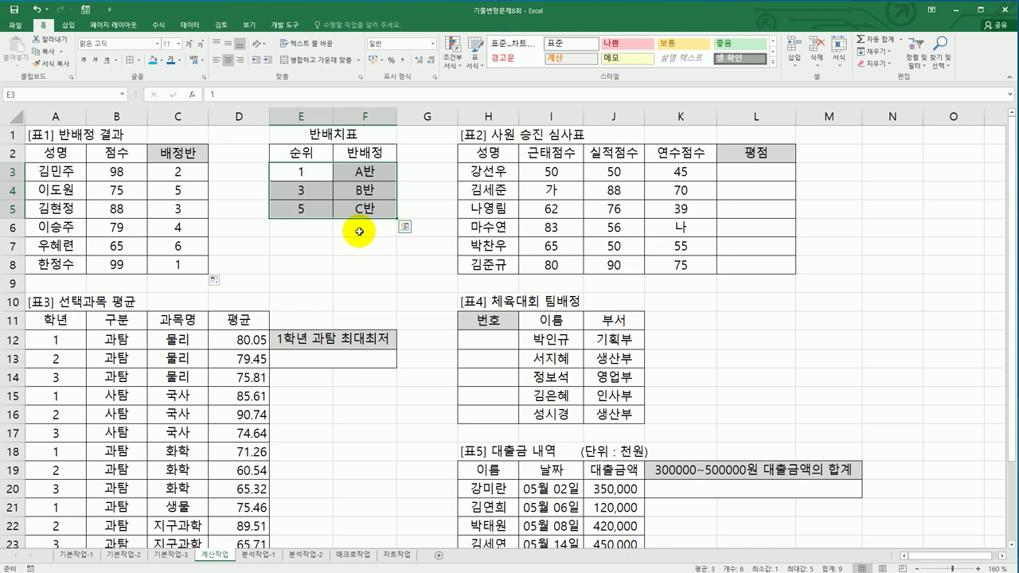
pyautogui.click(177, 172)
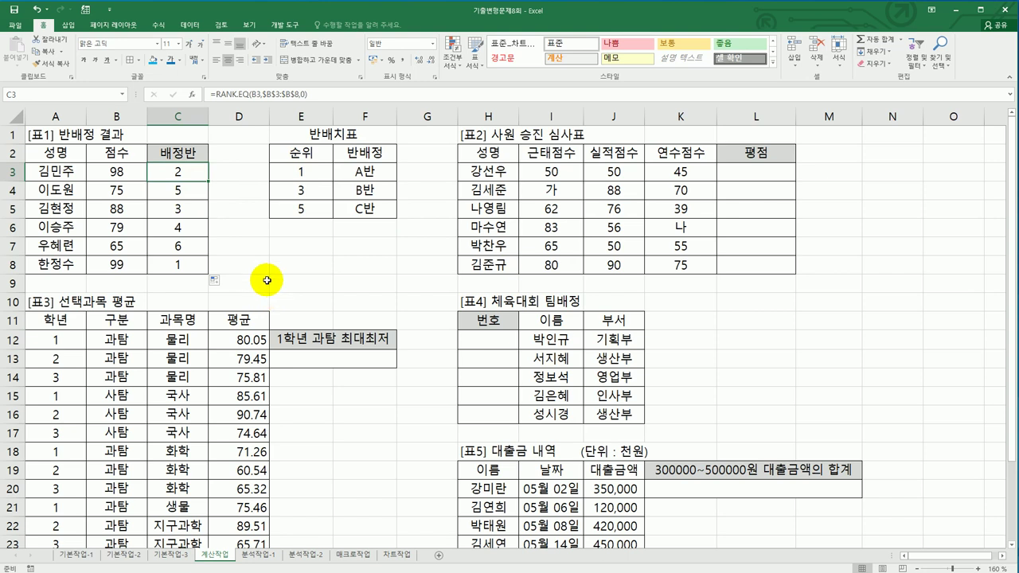
# - Examine the sheet's column order from A to F and the 순위 and 반배정 columns for use in the lookup
pyautogui.click(63, 117)
pyautogui.click(108, 116)
pyautogui.click(177, 117)
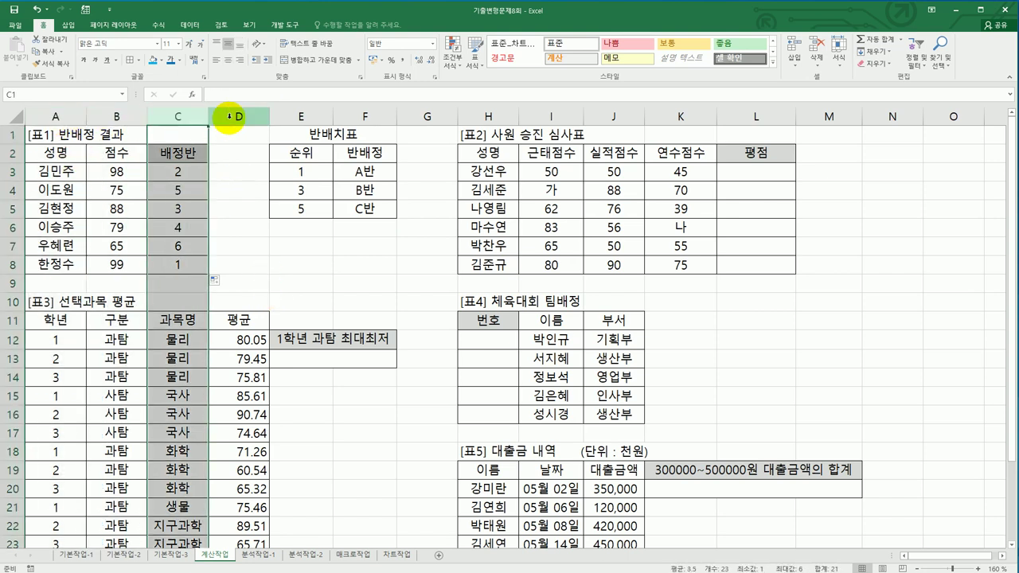
pyautogui.click(227, 116)
pyautogui.click(288, 116)
pyautogui.click(371, 116)
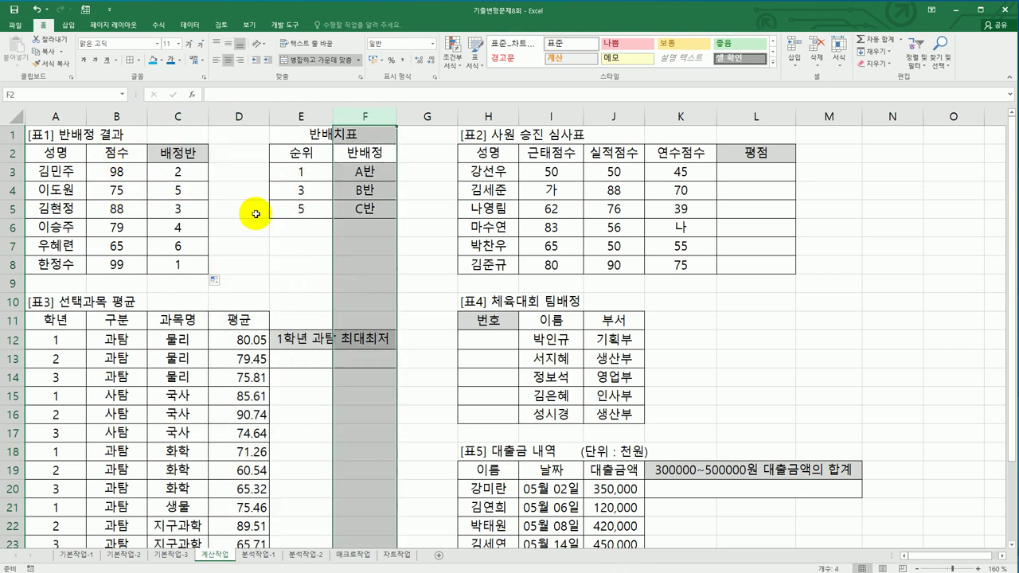
pyautogui.click(170, 175)
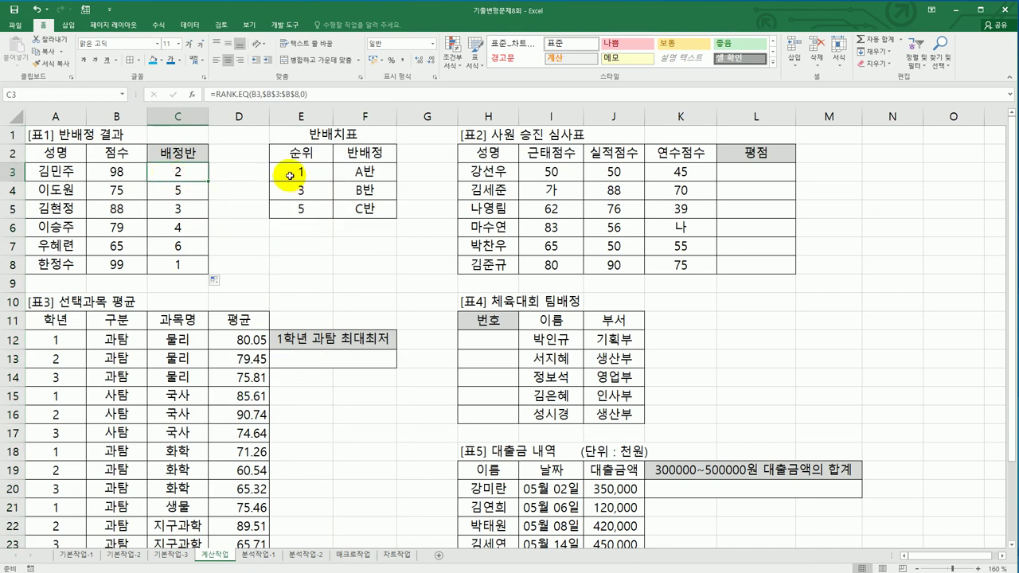
pyautogui.moveTo(303, 170); pyautogui.dragTo(304, 208)
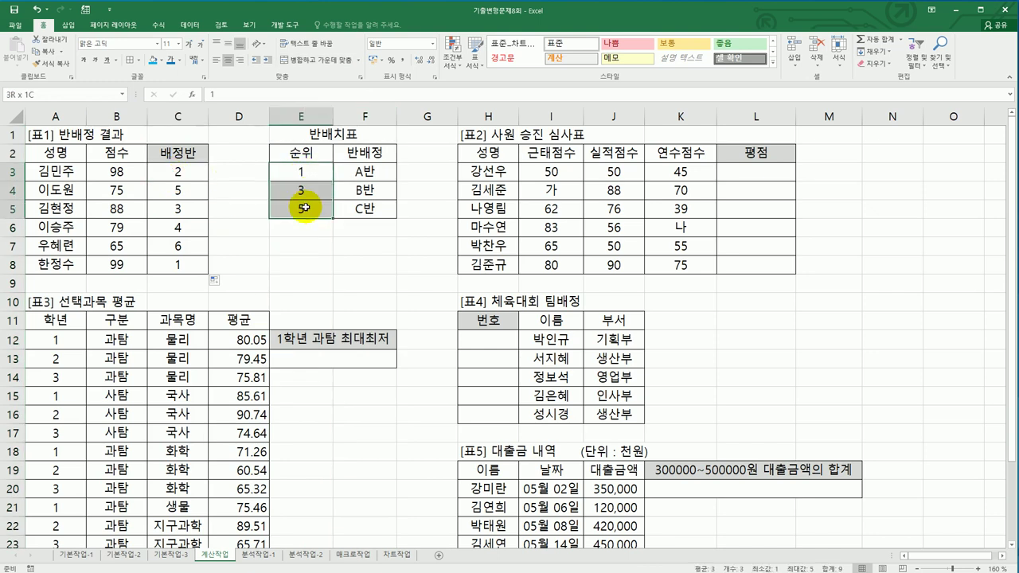
pyautogui.moveTo(357, 174); pyautogui.dragTo(353, 206)
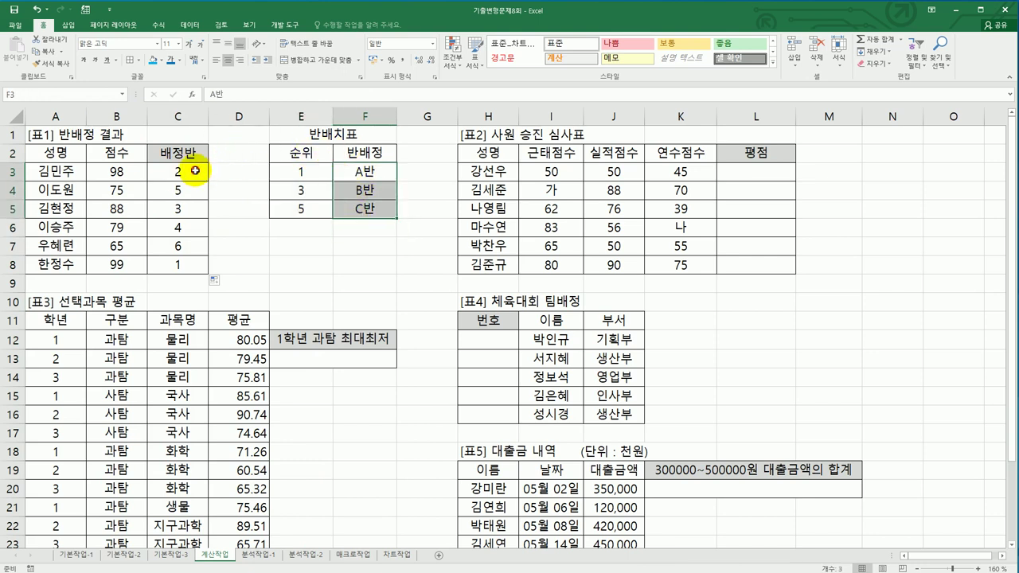
pyautogui.click(195, 170)
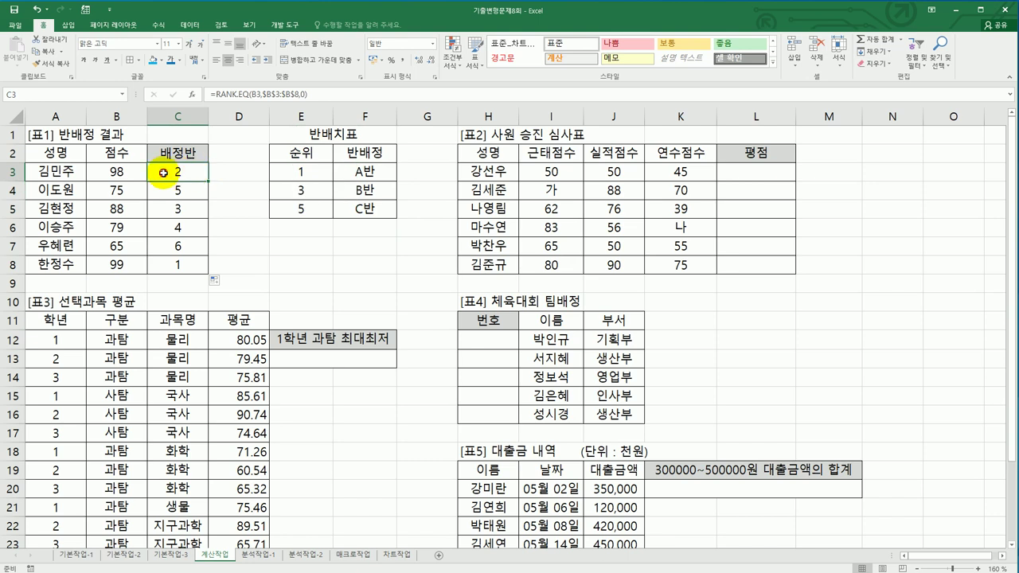
# - Nest the RANK.EQ formula in C3 inside a VLOOKUP function as its lookup value
pyautogui.doubleClick(160, 171)
pyautogui.click(106, 170)
pyautogui.write('vl')
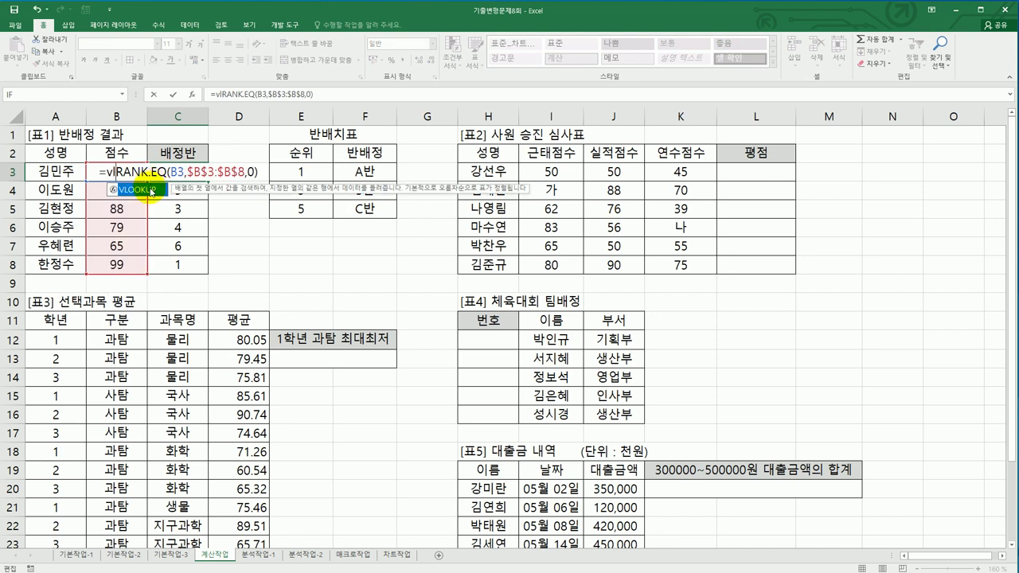
pyautogui.doubleClick(151, 190)
pyautogui.click(293, 171)
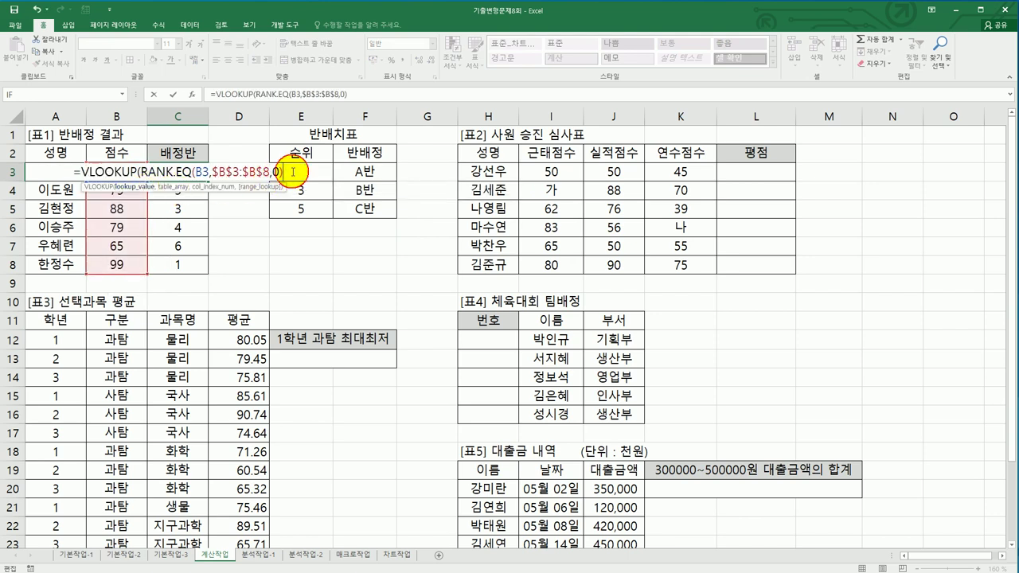
pyautogui.write(',')
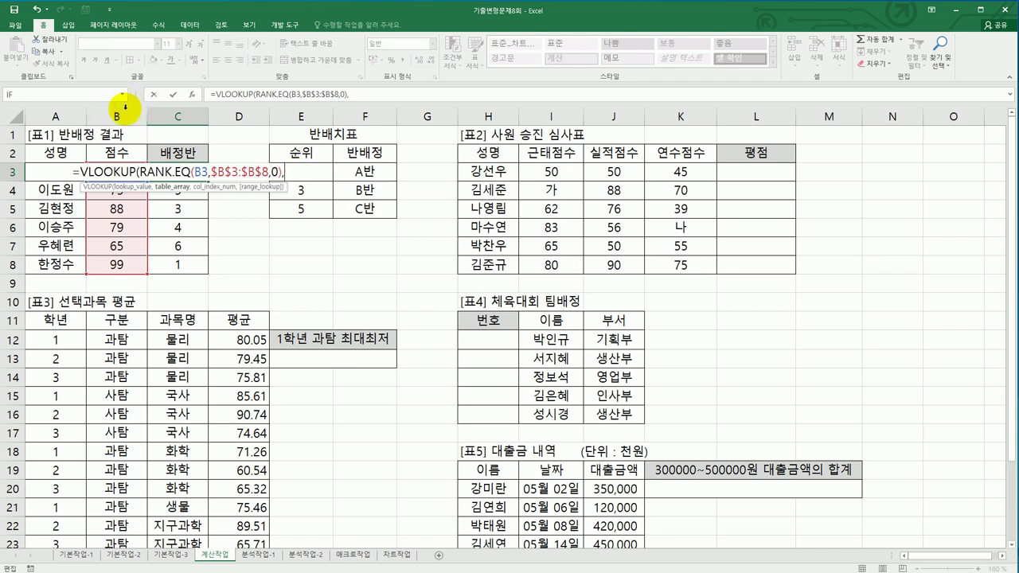
# - Set the VLOOKUP table array to the 반배치표 data as the absolute range $E$3:$F$5
pyautogui.click(366, 209)
pyautogui.moveTo(320, 195); pyautogui.dragTo(319, 170)
pyautogui.press('F4')
pyautogui.write(',')
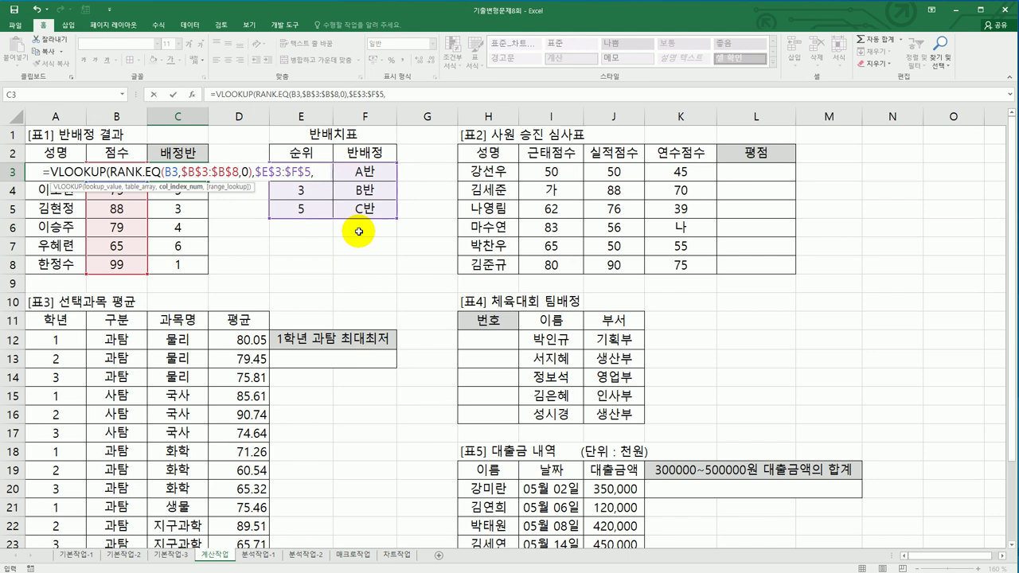
# - Use COLUMN()-1 as the VLOOKUP column index, close the function and enter the formula in C3
pyautogui.write('co')
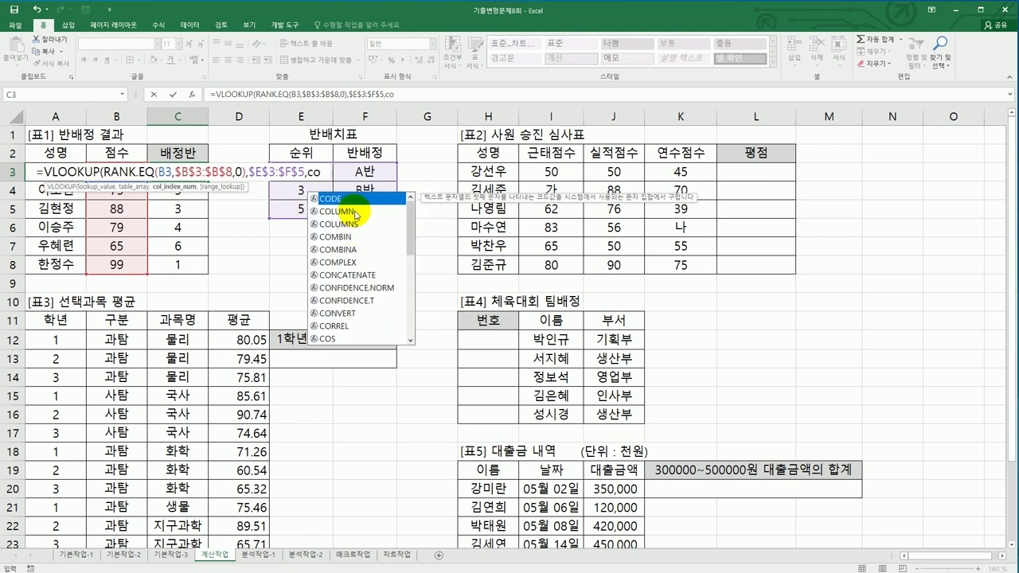
pyautogui.click(355, 214)
pyautogui.doubleClick(356, 213)
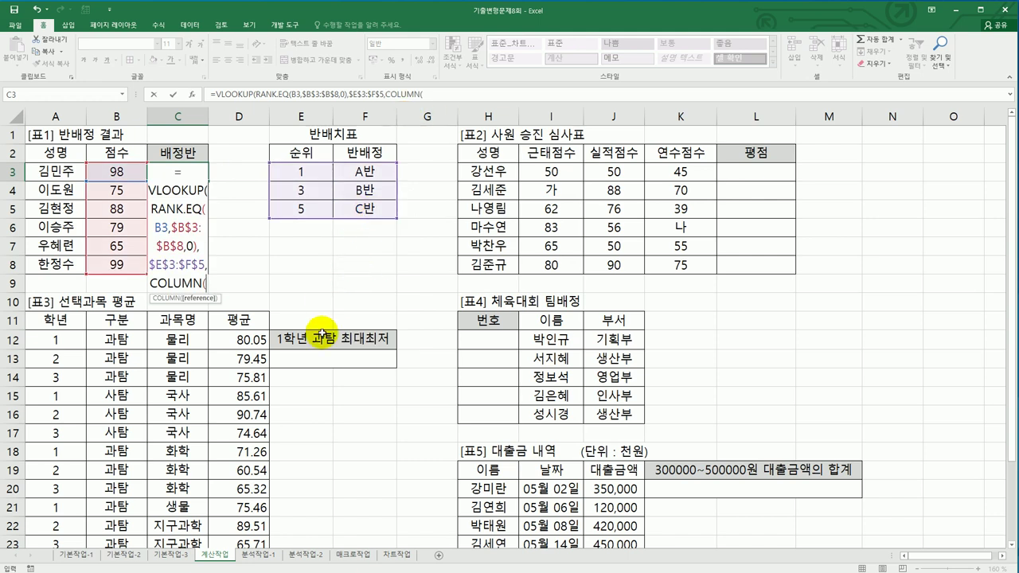
pyautogui.write(')')
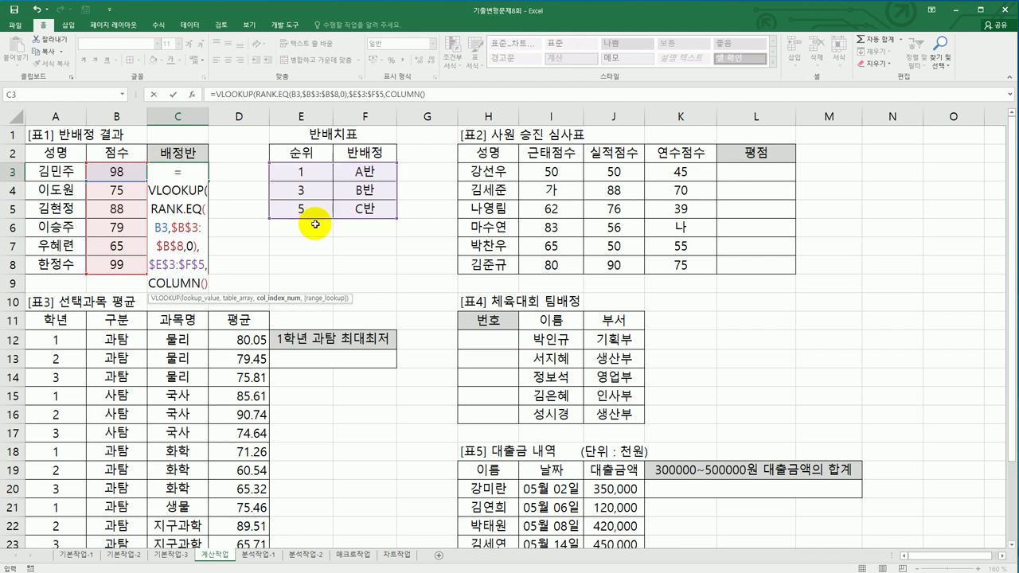
pyautogui.write('-1)')
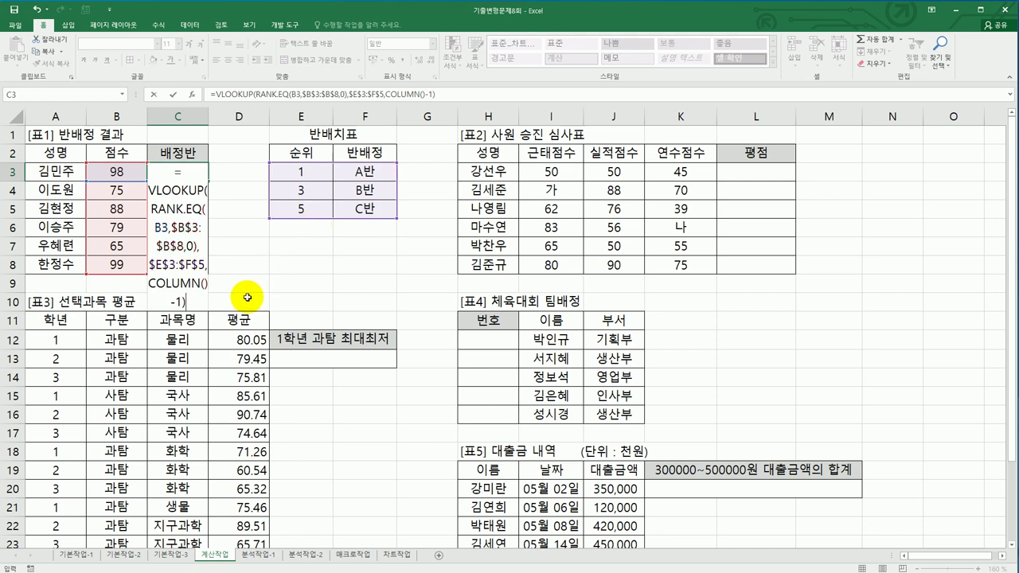
pyautogui.press('Return')
# - Fill the VLOOKUP formula from C3 down to C8 and check the formulas in the last and first cells
pyautogui.click(204, 171)
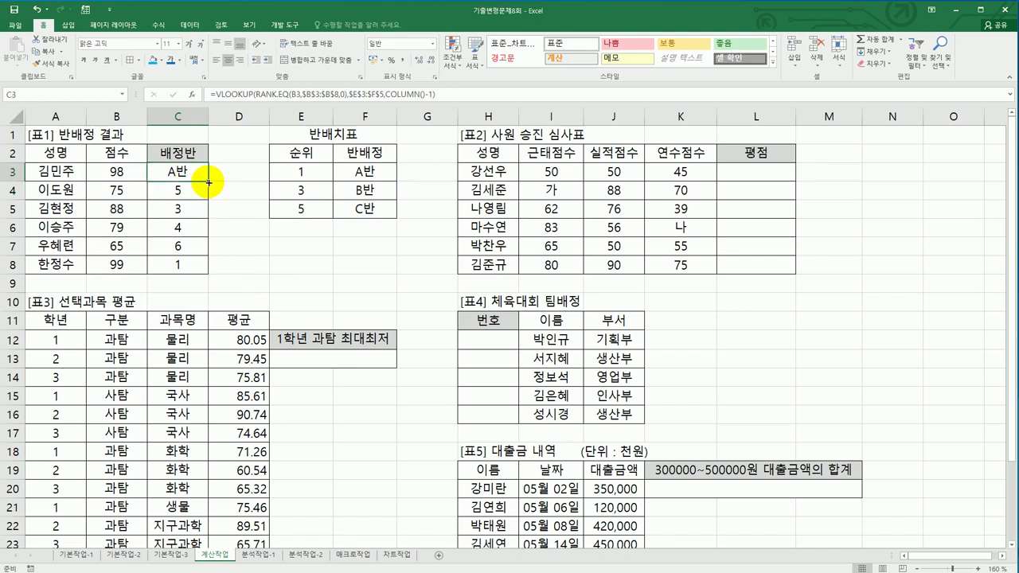
pyautogui.moveTo(207, 182); pyautogui.dragTo(204, 268)
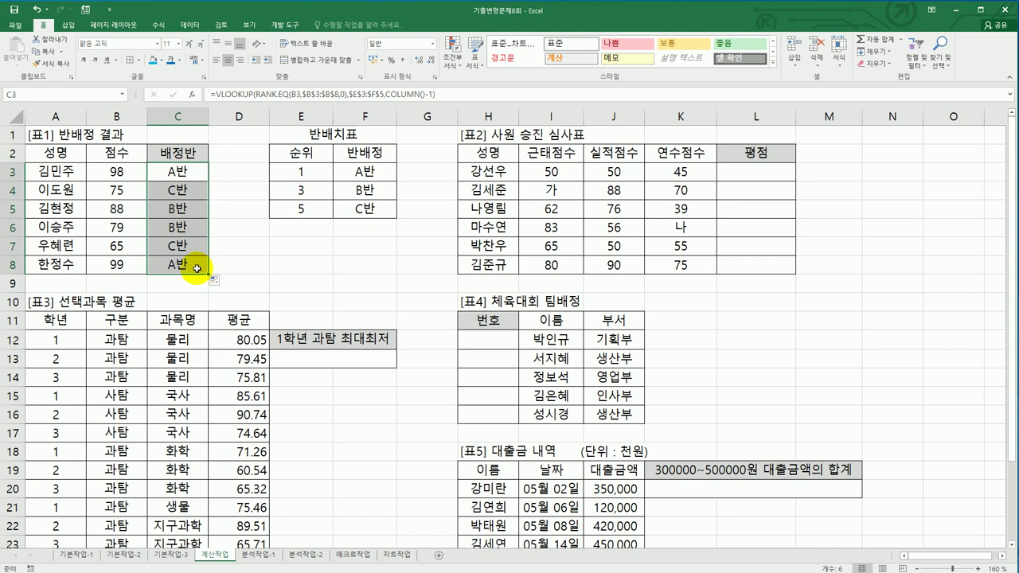
pyautogui.click(183, 267)
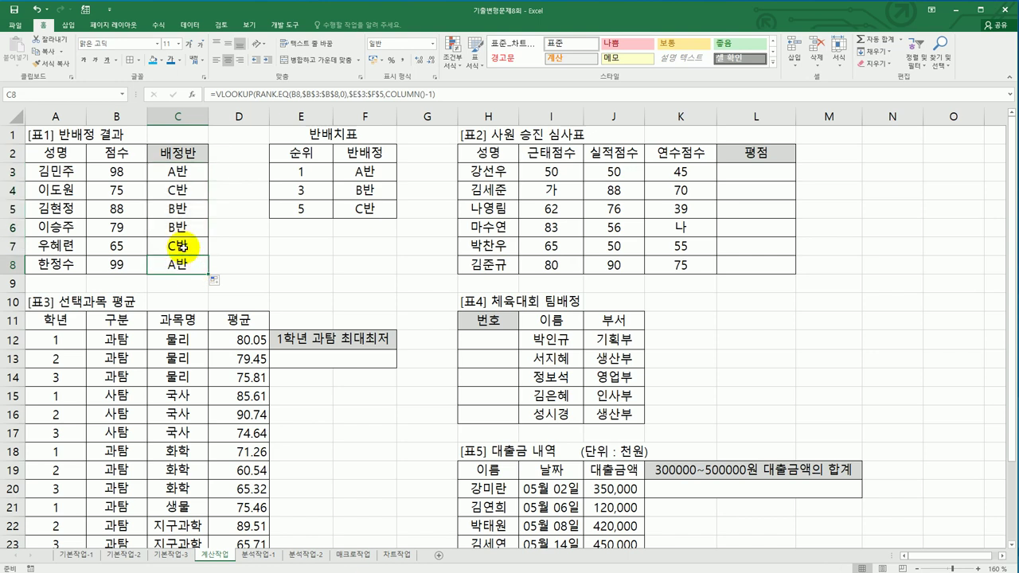
pyautogui.click(177, 171)
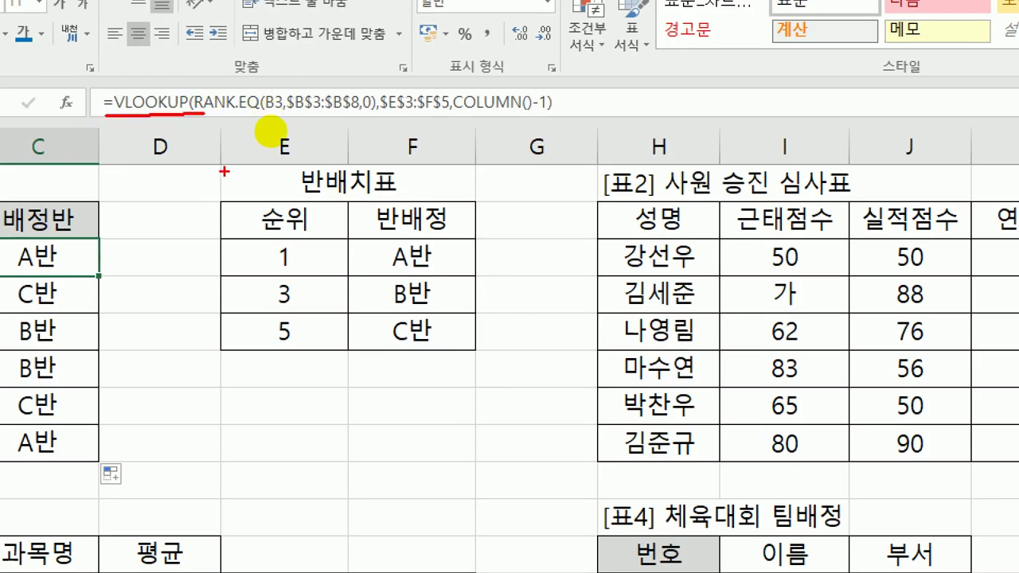
pyautogui.moveTo(200, 81)
pyautogui.mouseDown()
pyautogui.moveTo(262, 108)
pyautogui.moveTo(339, 112)
pyautogui.moveTo(348, 89)
pyautogui.moveTo(273, 79)
pyautogui.moveTo(263, 159)
pyautogui.moveTo(281, 261)
pyautogui.mouseUp()
pyautogui.moveTo(231, 239)
pyautogui.mouseDown()
pyautogui.moveTo(263, 239)
pyautogui.moveTo(482, 362)
pyautogui.moveTo(230, 232)
pyautogui.moveTo(266, 260)
pyautogui.moveTo(301, 237)
pyautogui.mouseUp()
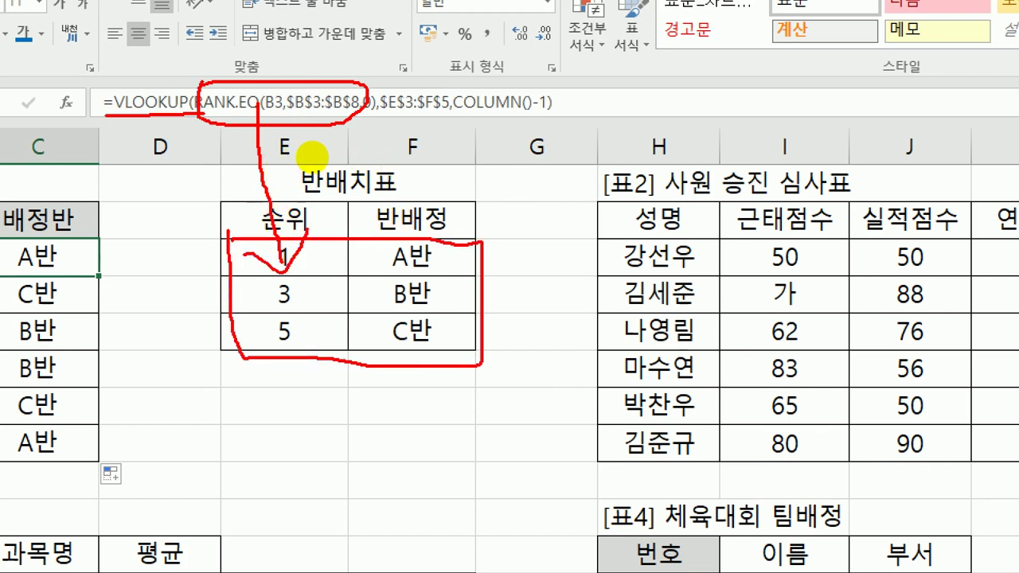
pyautogui.moveTo(418, 350); pyautogui.dragTo(465, 358)
pyautogui.moveTo(390, 229); pyautogui.dragTo(457, 374)
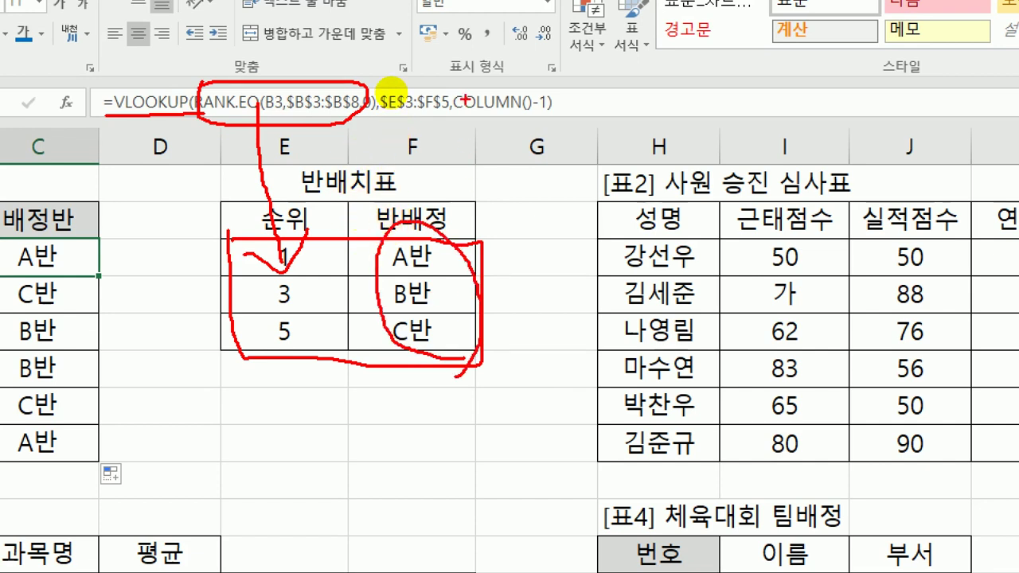
pyautogui.moveTo(454, 116); pyautogui.dragTo(545, 117)
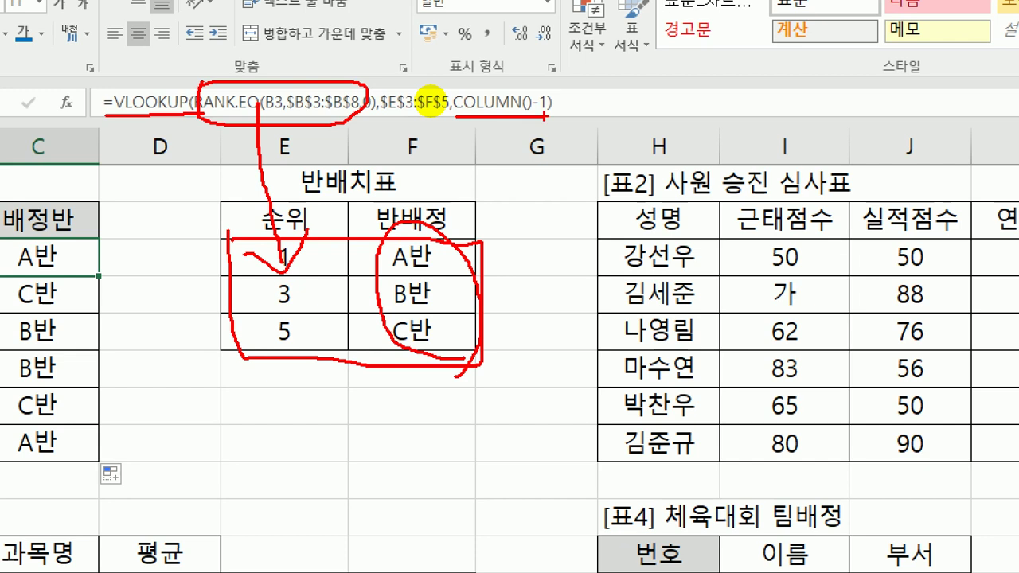
pyautogui.moveTo(99, 259)
pyautogui.mouseDown()
pyautogui.moveTo(49, 263)
pyautogui.moveTo(88, 239)
pyautogui.mouseUp()
pyautogui.moveTo(488, 146)
pyautogui.mouseDown()
pyautogui.moveTo(502, 159)
pyautogui.moveTo(487, 199)
pyautogui.mouseUp()
pyautogui.moveTo(535, 169)
pyautogui.mouseDown()
pyautogui.moveTo(570, 162)
pyautogui.moveTo(584, 199)
pyautogui.mouseUp()
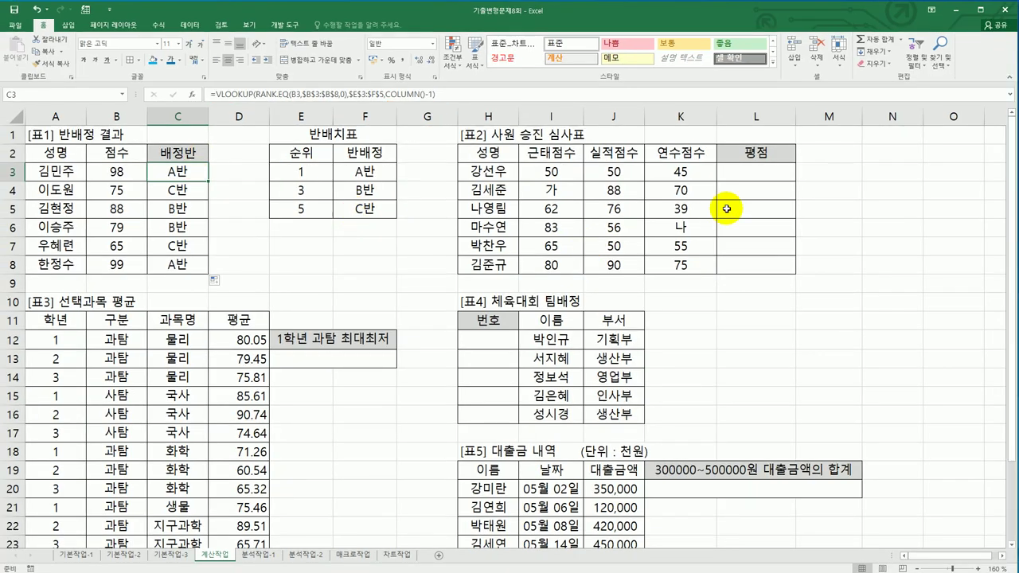
# - Enter the formula =I3*40%+J3*30%+K3*30% in cell L3 of the 평점 column in 표2
pyautogui.click(763, 177)
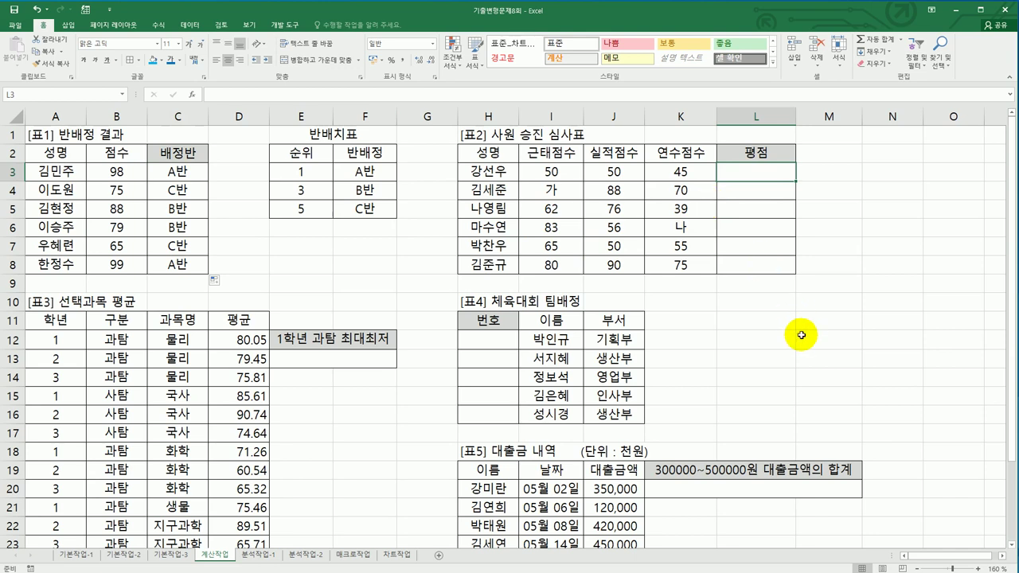
pyautogui.write('=')
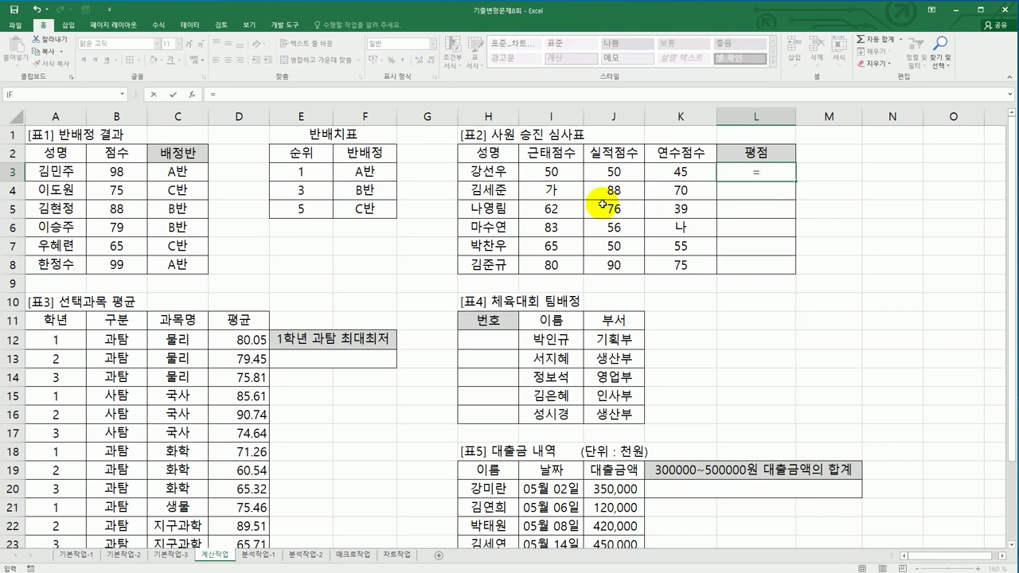
pyautogui.click(552, 173)
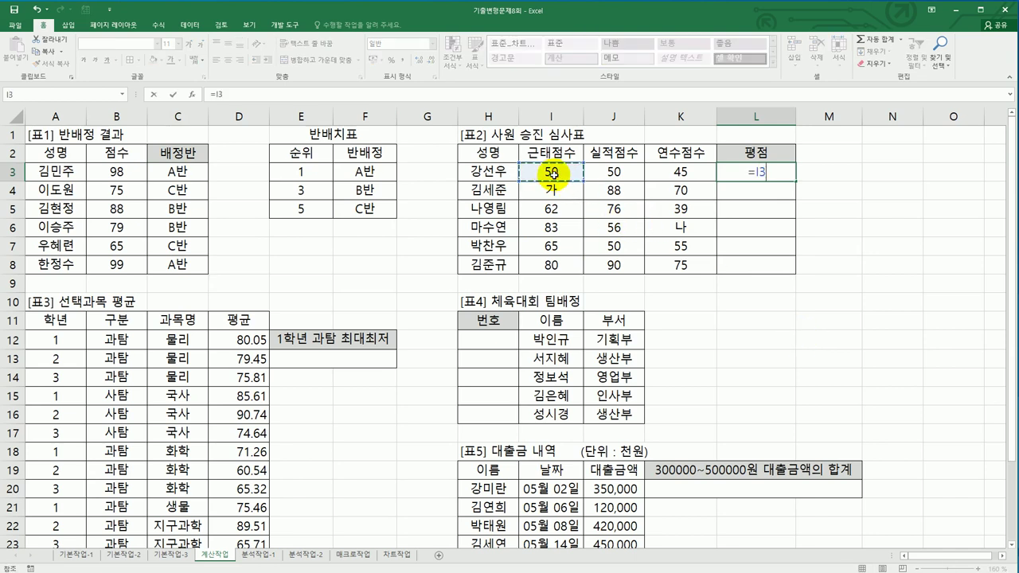
pyautogui.write('*40%+')
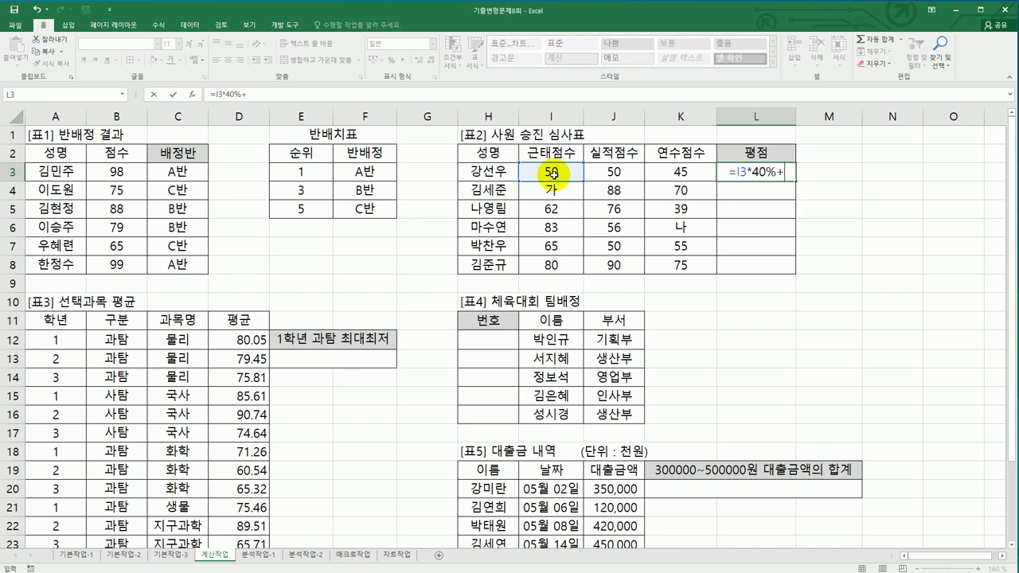
pyautogui.press('Left')
pyautogui.press('Left')
pyautogui.write('*30')
pyautogui.write('%+')
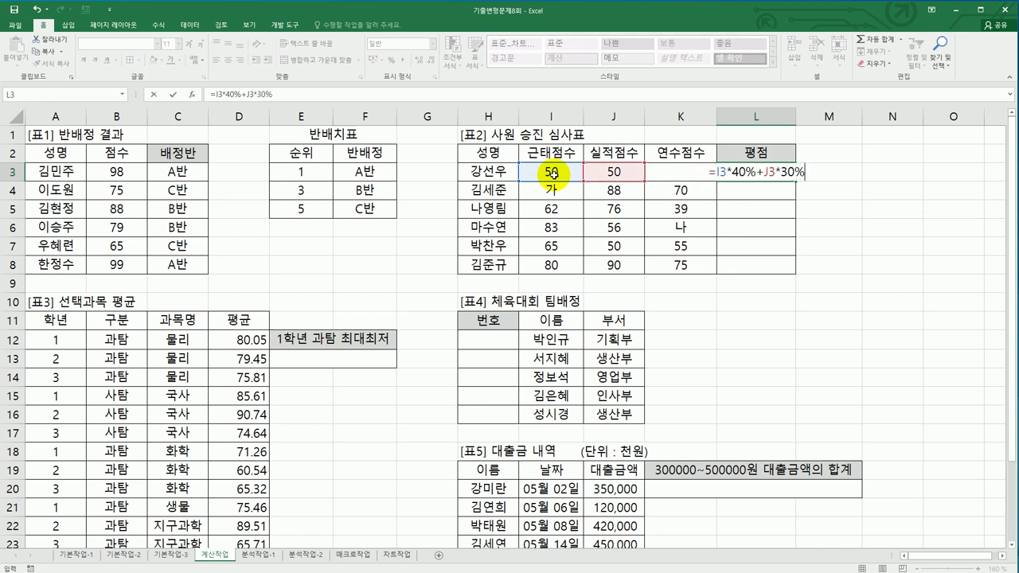
pyautogui.press('Left')
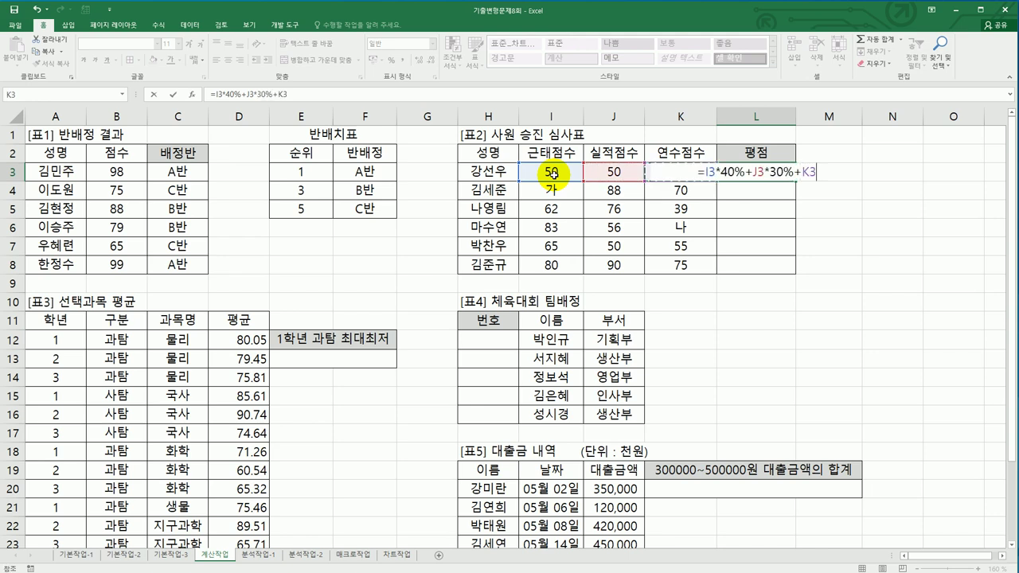
pyautogui.write('*30%')
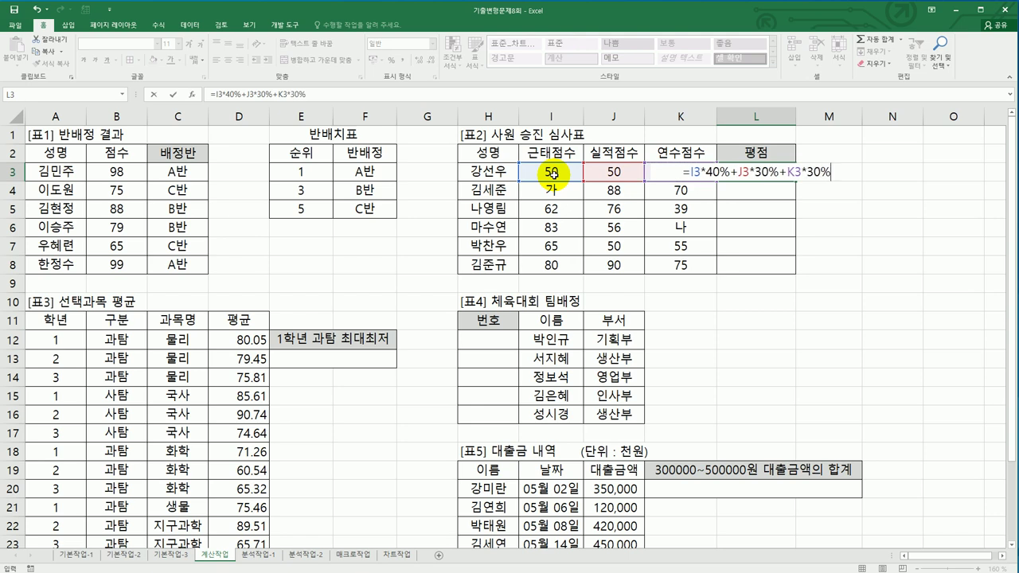
pyautogui.press('Return')
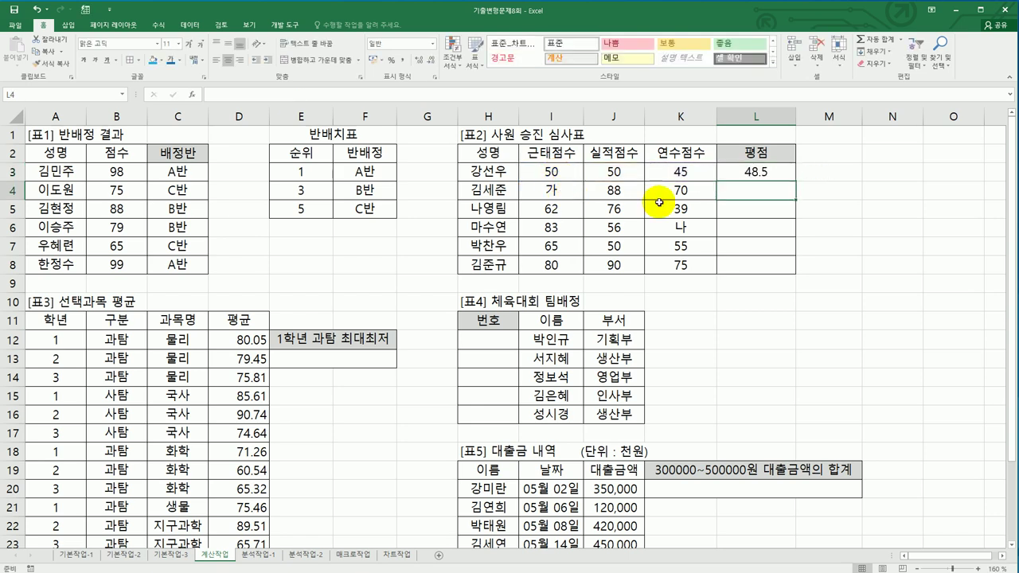
# - Fill the 평점 formula from L3 down to L8 and check the score entries in I4 and K6
pyautogui.click(789, 171)
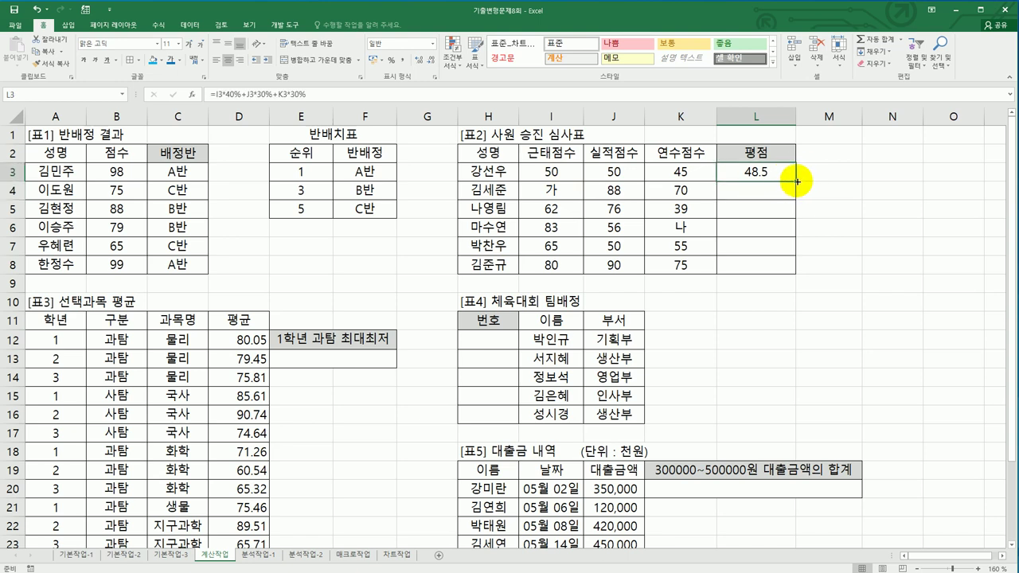
pyautogui.moveTo(796, 180); pyautogui.dragTo(787, 272)
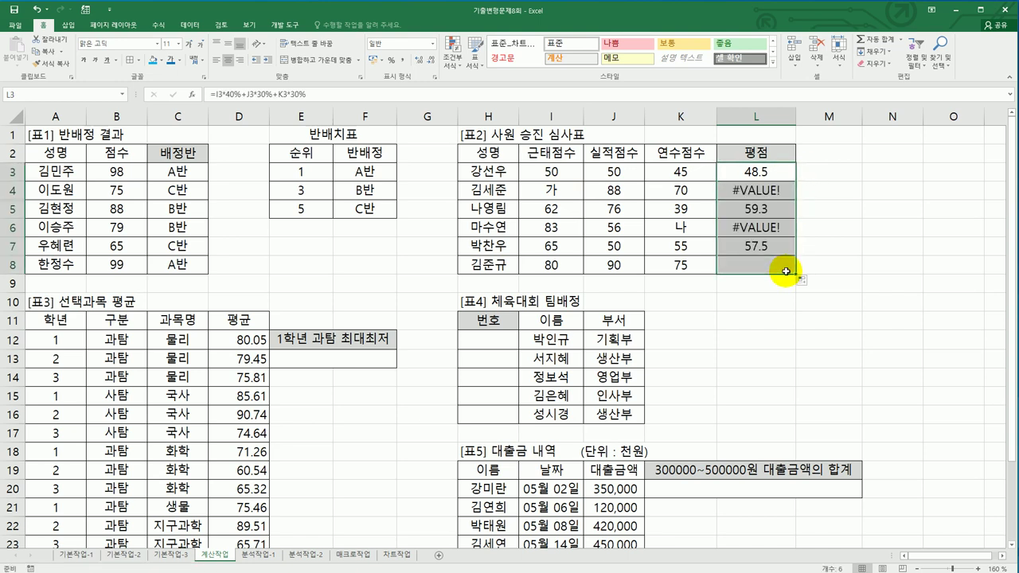
pyautogui.click(553, 194)
pyautogui.click(651, 225)
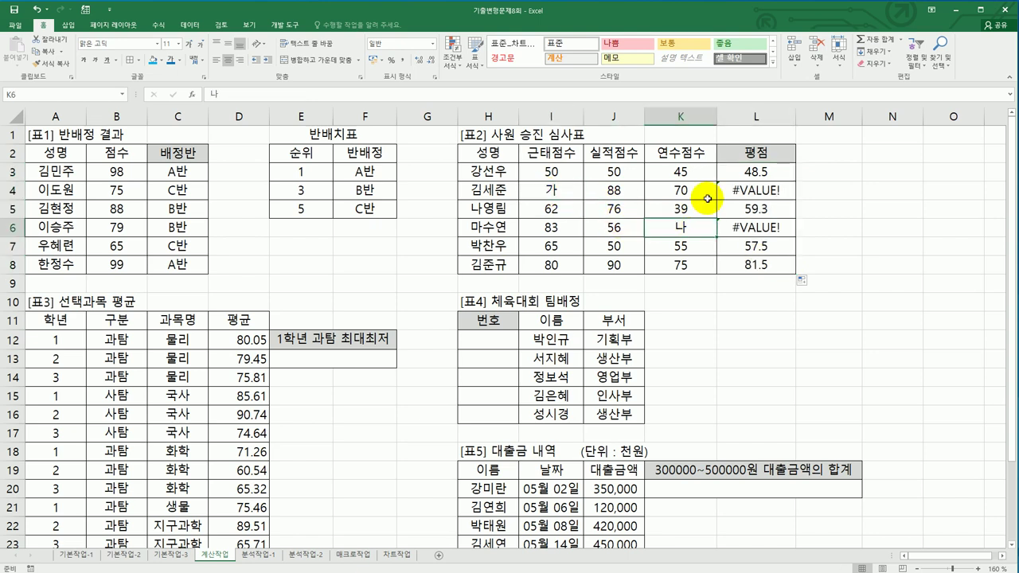
# - Wrap the L3 formula in IFERROR with "입력오류" as the error value and fill it down to L8
pyautogui.click(745, 173)
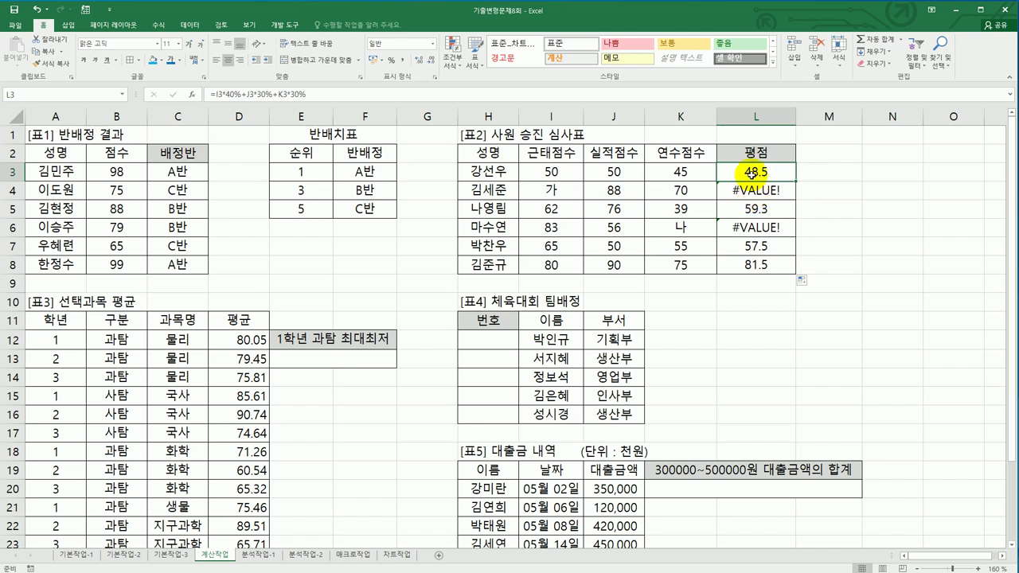
pyautogui.click(214, 94)
pyautogui.write('if')
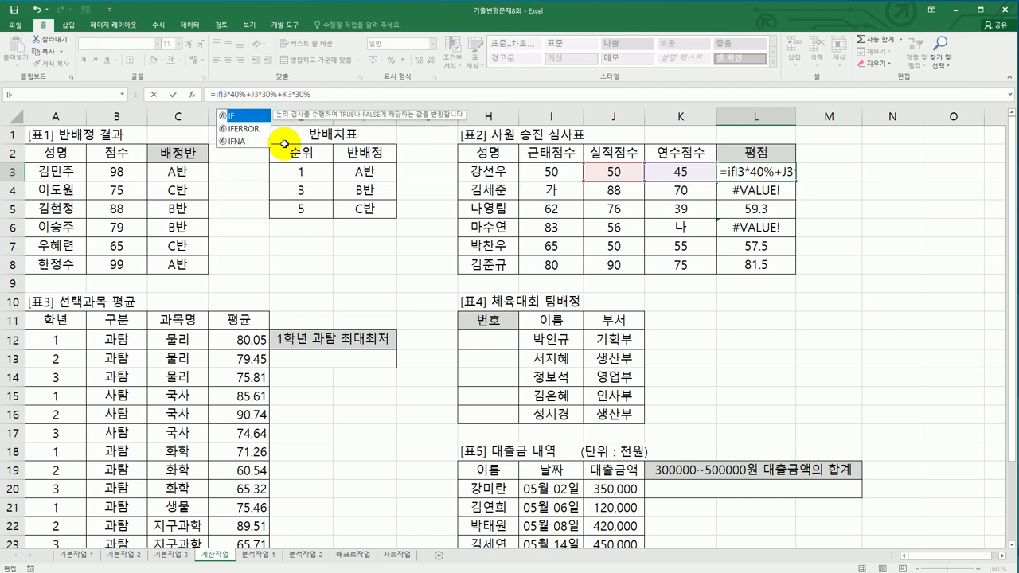
pyautogui.doubleClick(243, 129)
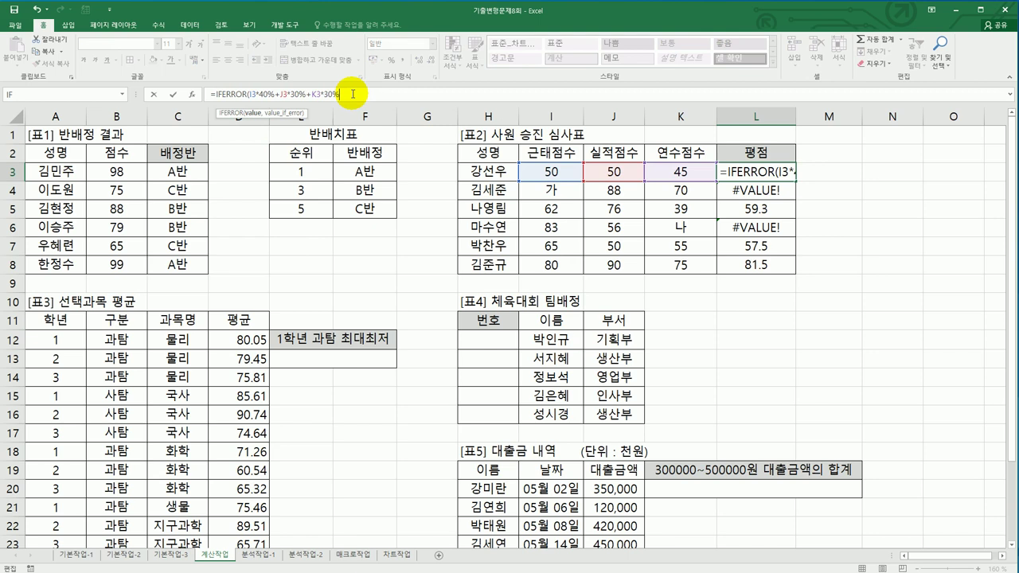
pyautogui.write(',"입력오류')
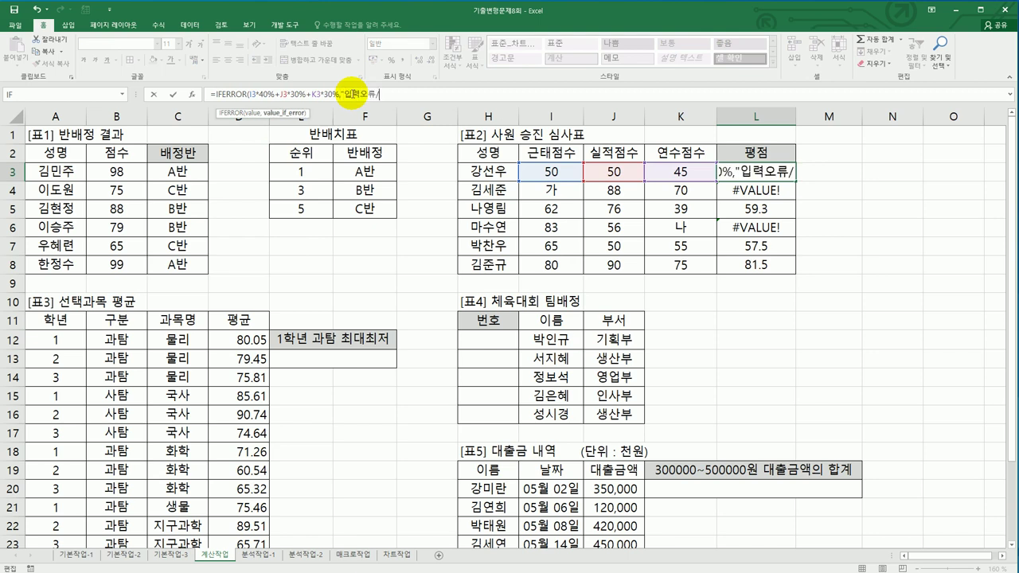
pyautogui.write('")')
pyautogui.press('Return')
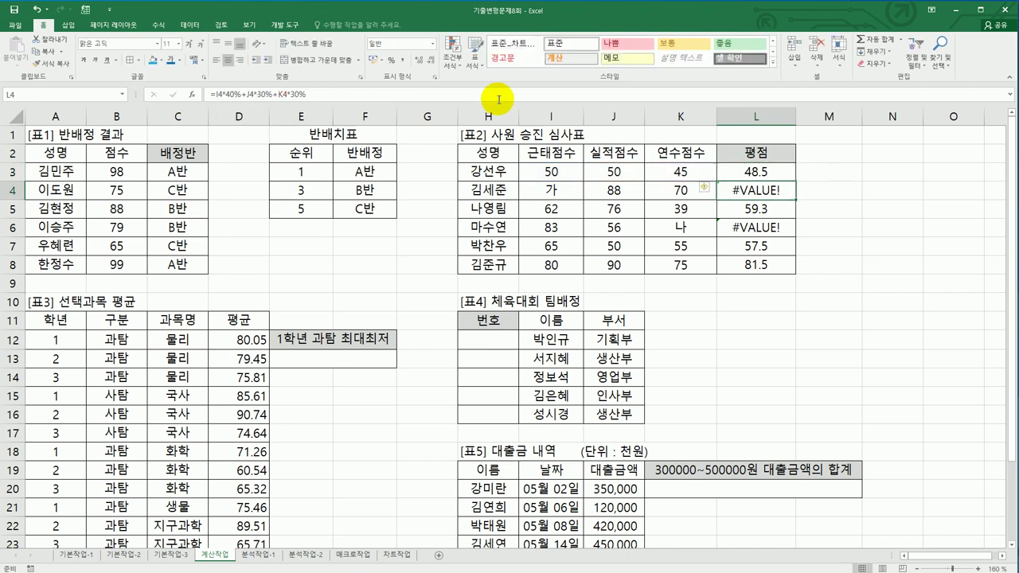
pyautogui.click(771, 170)
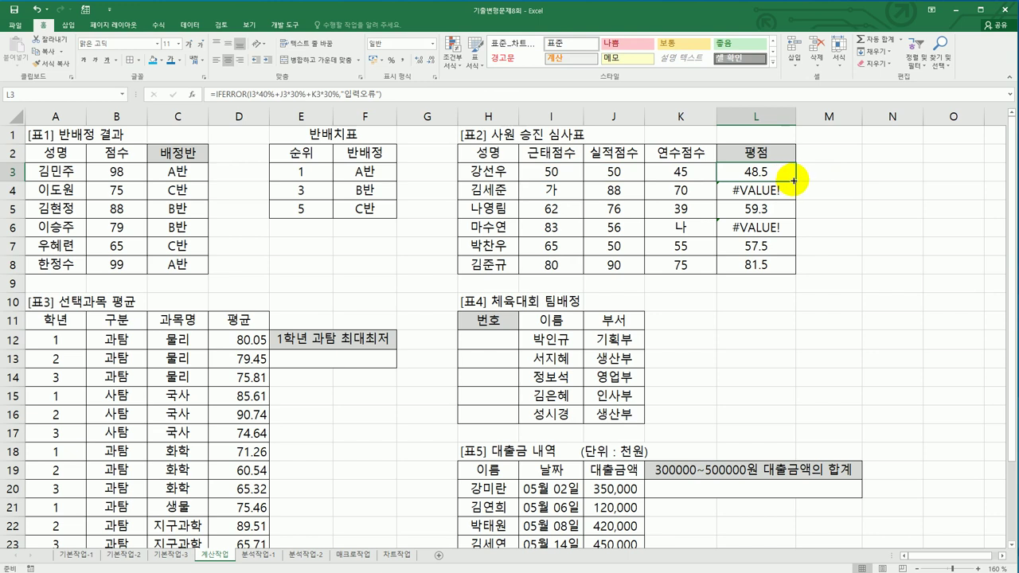
pyautogui.moveTo(794, 181); pyautogui.dragTo(796, 269)
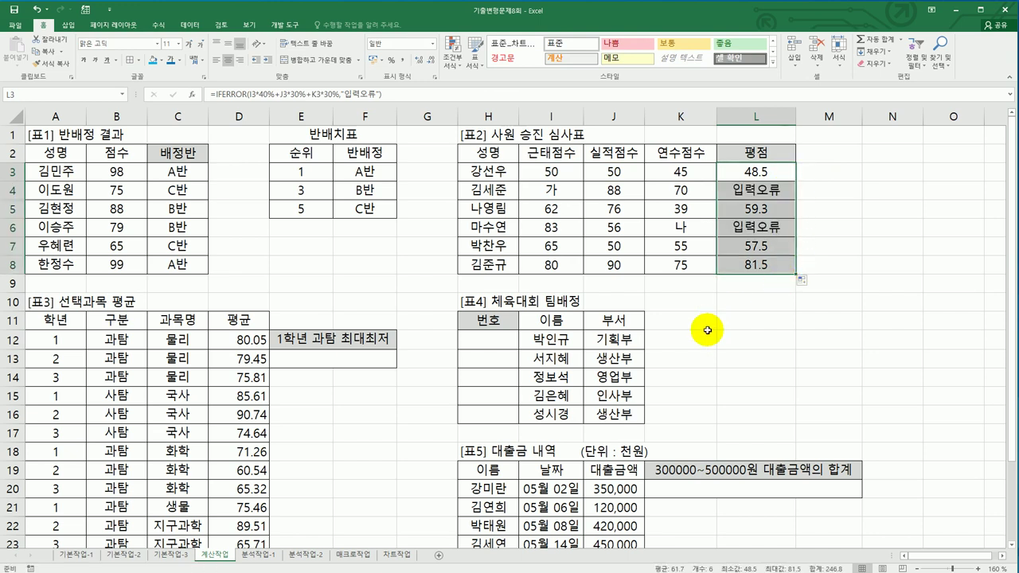
# - Examine the 학년 and 구분 headings with their first entries in A11:B12 as the criteria range for 1학년 과탐
pyautogui.click(379, 364)
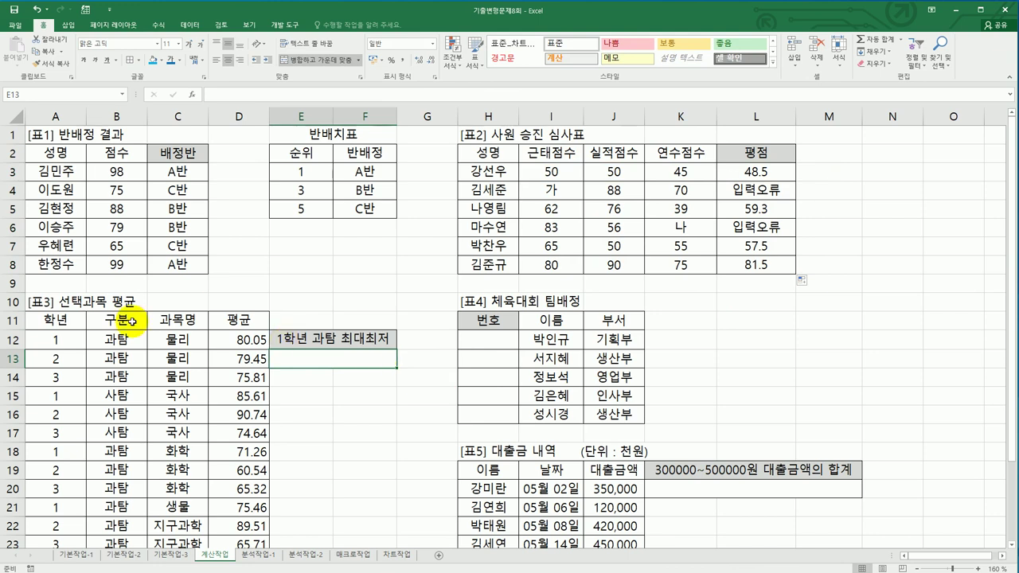
pyautogui.click(75, 321)
pyautogui.click(76, 341)
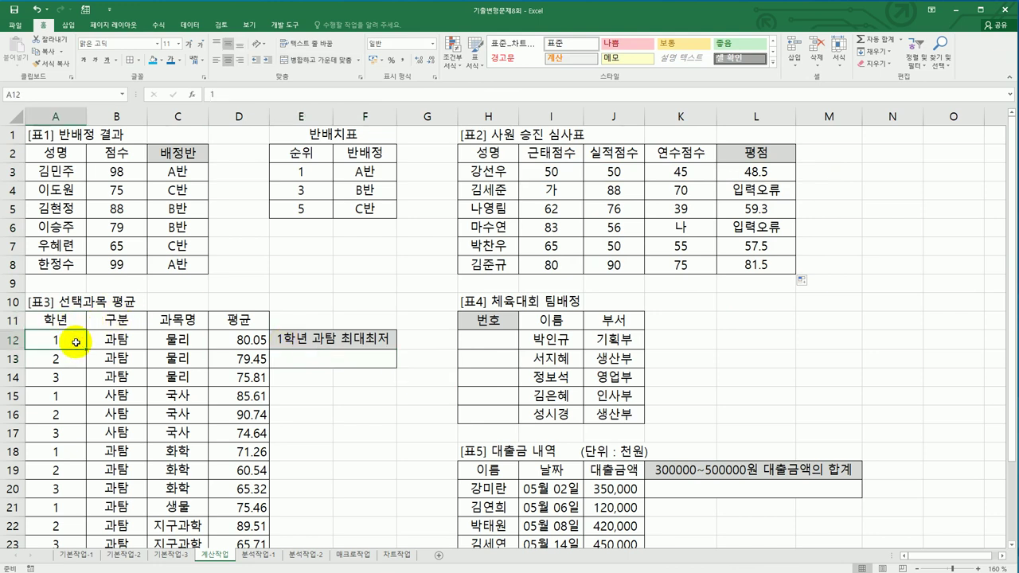
pyautogui.click(97, 335)
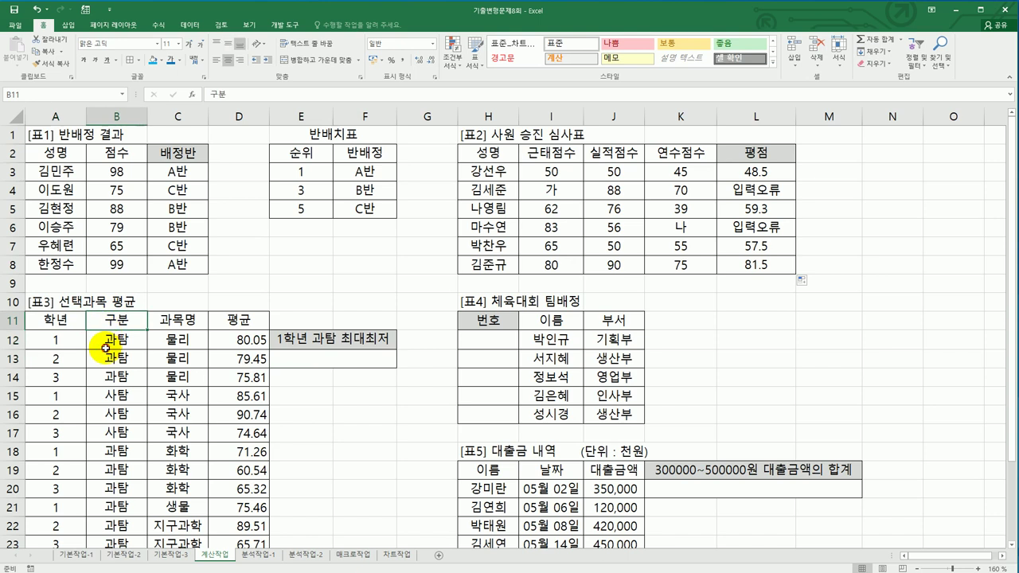
pyautogui.moveTo(68, 320); pyautogui.dragTo(103, 344)
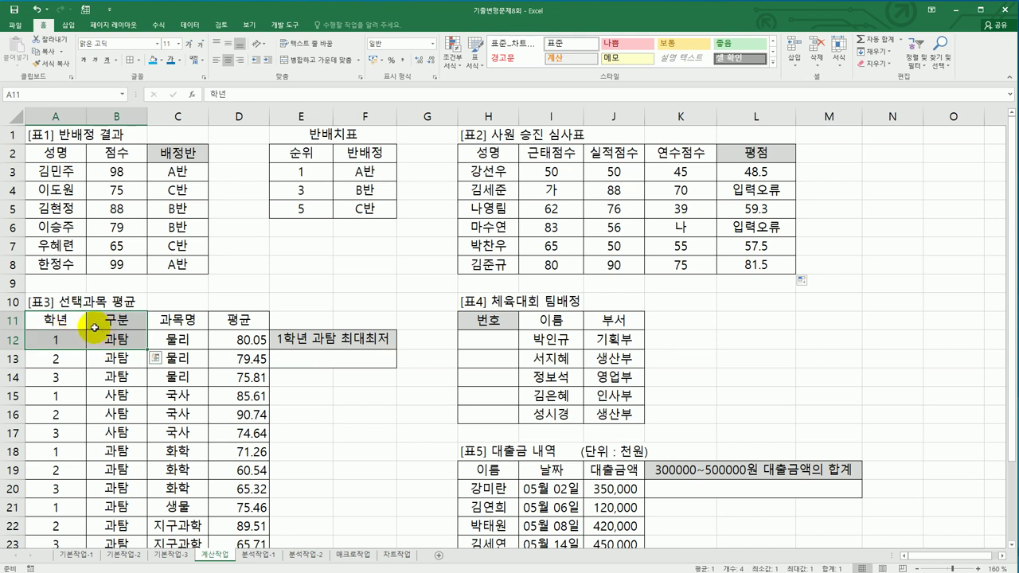
pyautogui.moveTo(66, 324); pyautogui.dragTo(102, 338)
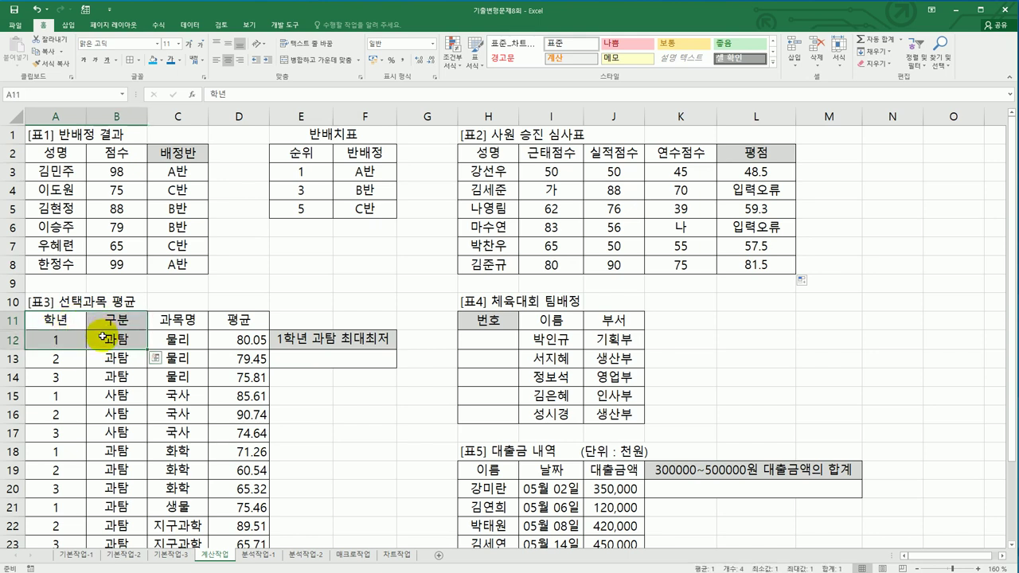
# - Enter a DMAX formula in E13 with database A11:D26, field D11 and criteria A11:B12
pyautogui.click(306, 359)
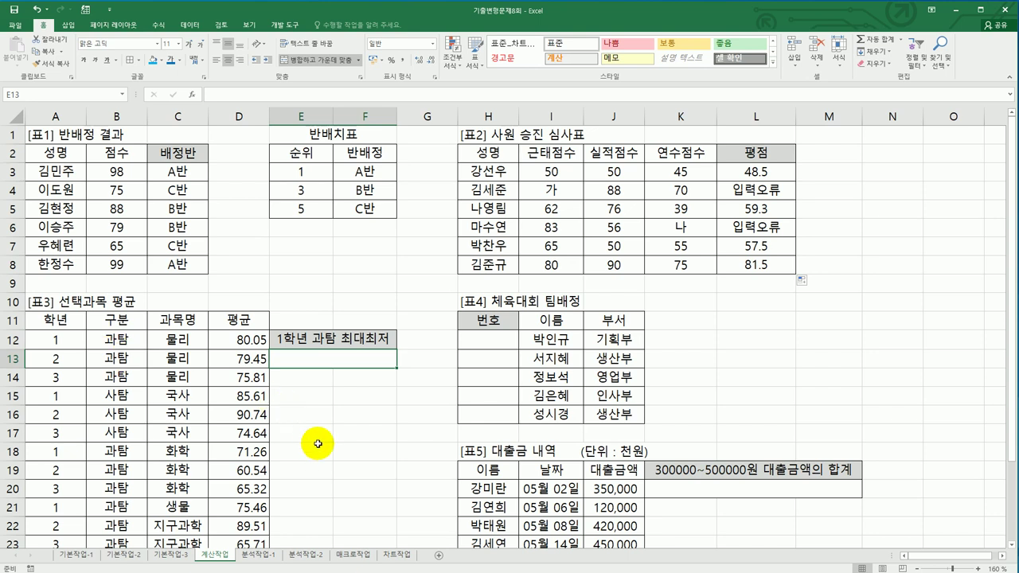
pyautogui.write('=')
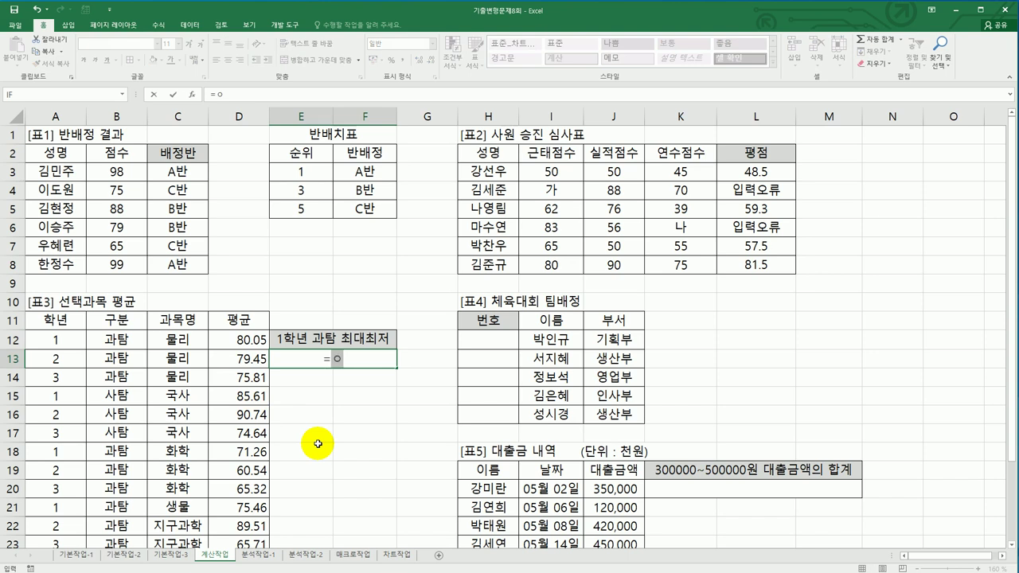
pyautogui.write('dm')
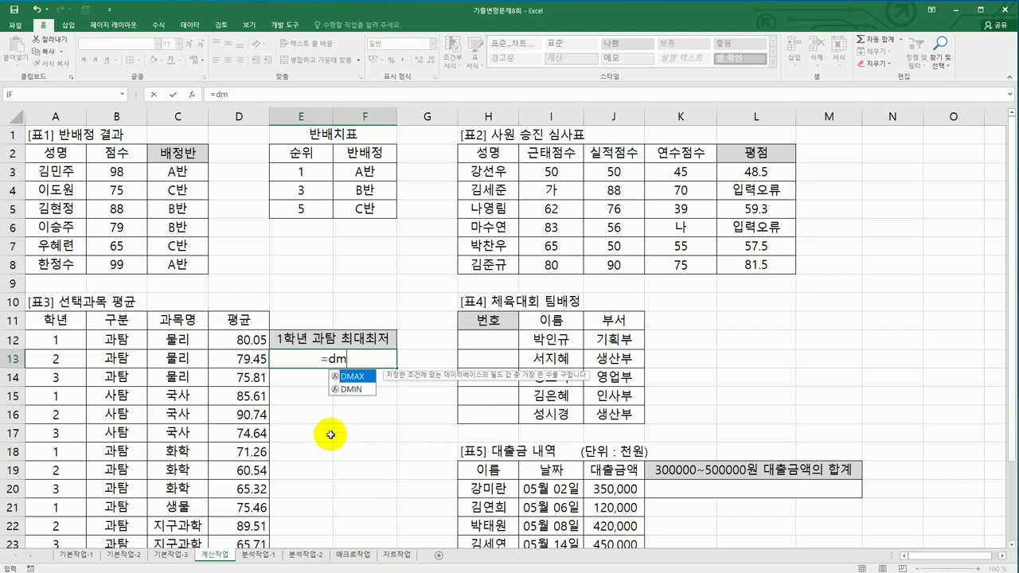
pyautogui.doubleClick(348, 376)
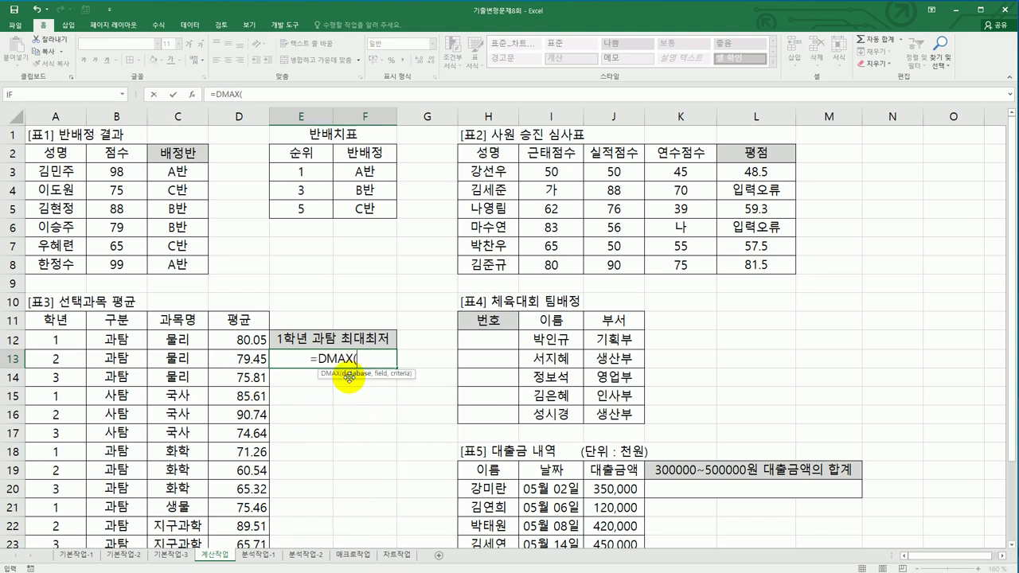
pyautogui.click(192, 94)
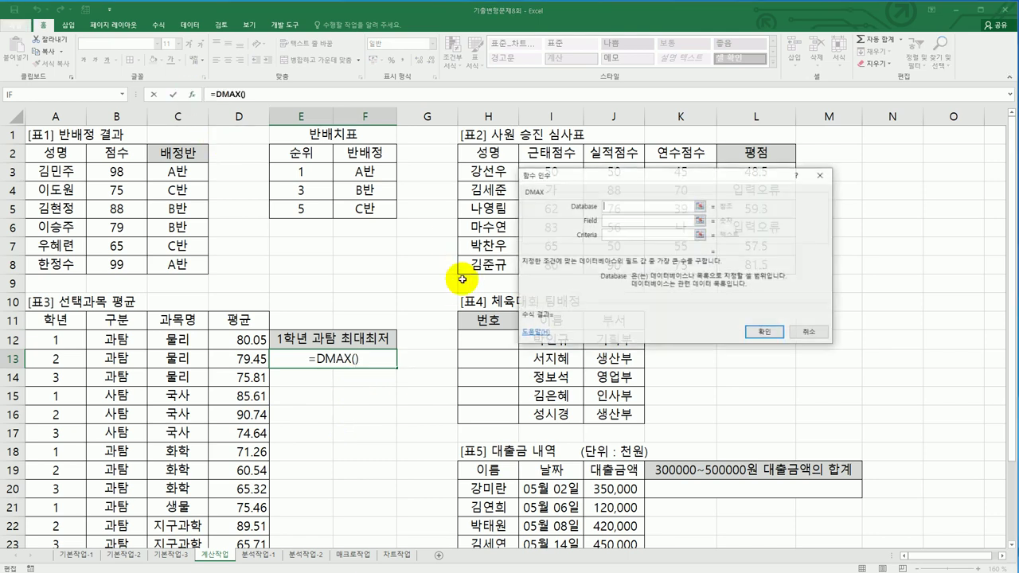
pyautogui.moveTo(79, 320); pyautogui.dragTo(230, 509)
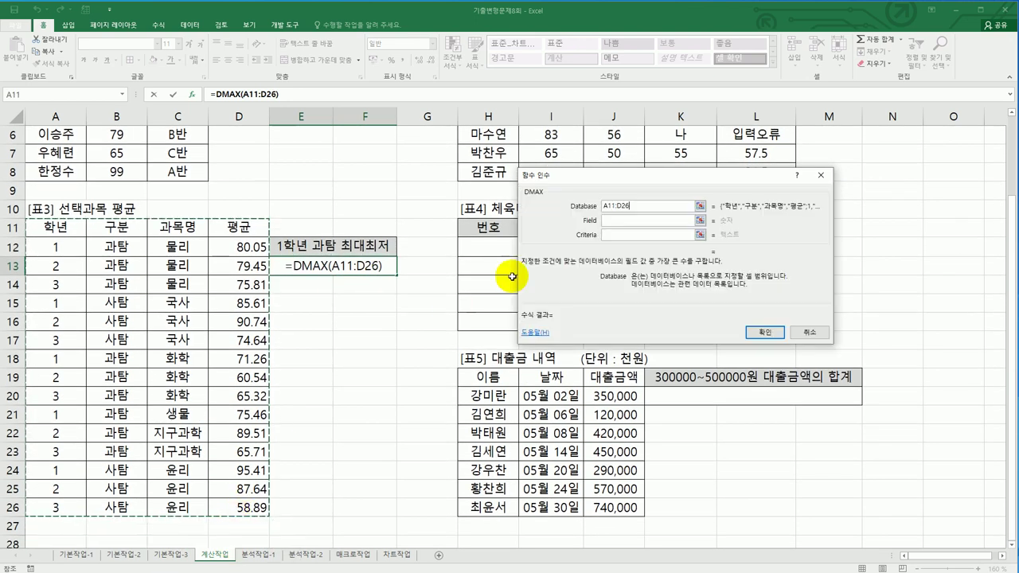
pyautogui.click(609, 220)
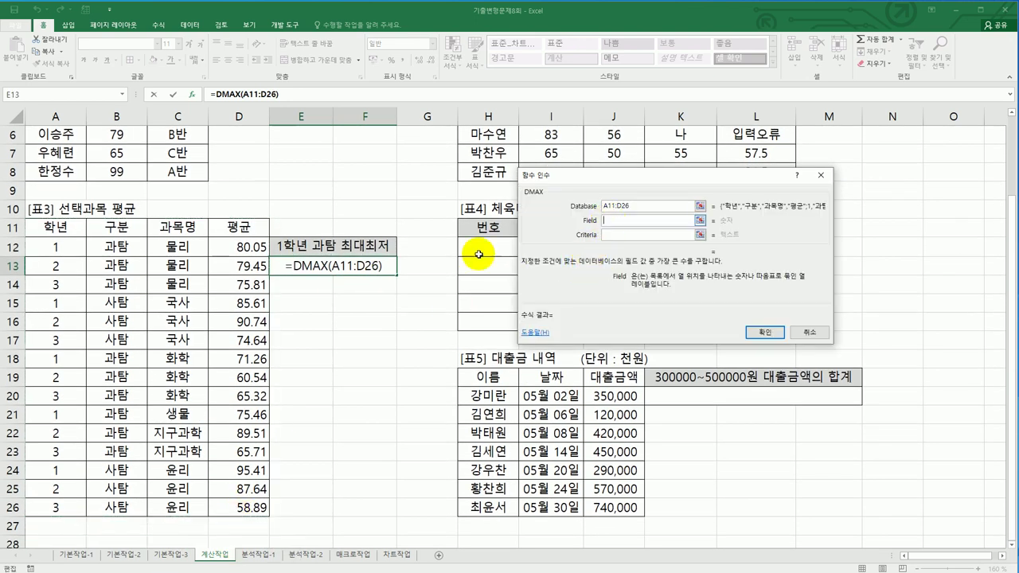
pyautogui.click(225, 228)
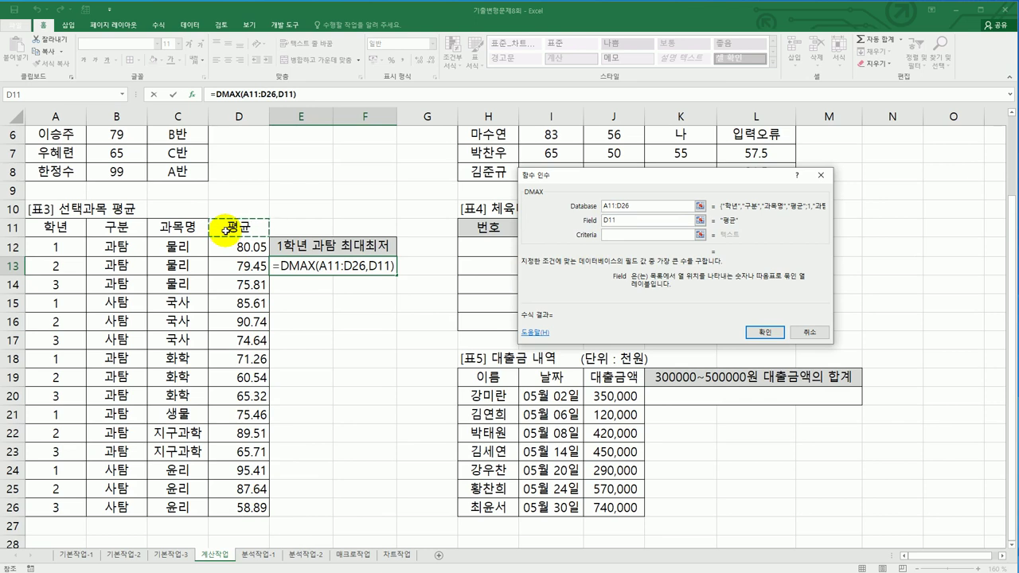
pyautogui.click(606, 235)
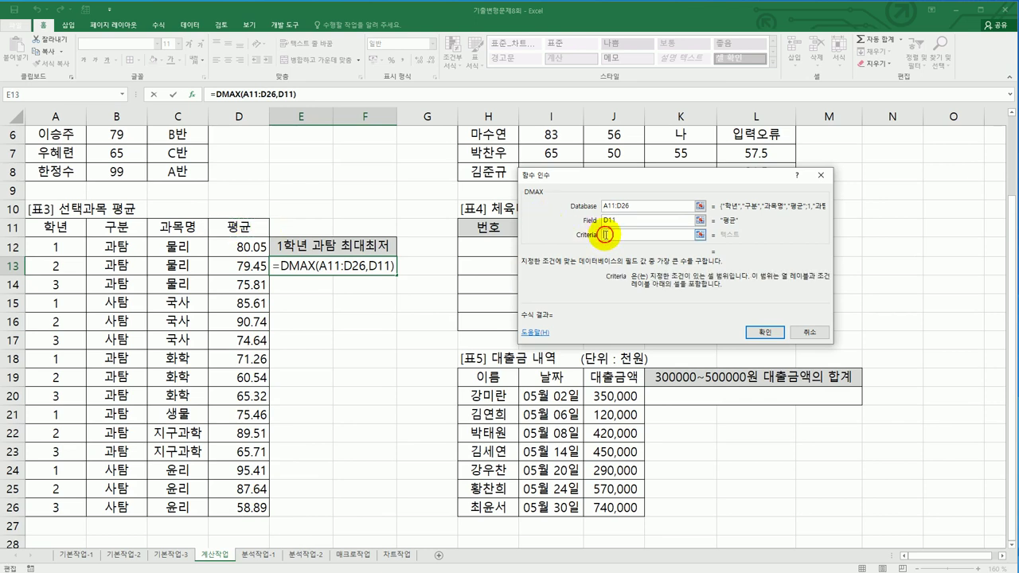
pyautogui.moveTo(69, 223); pyautogui.dragTo(111, 245)
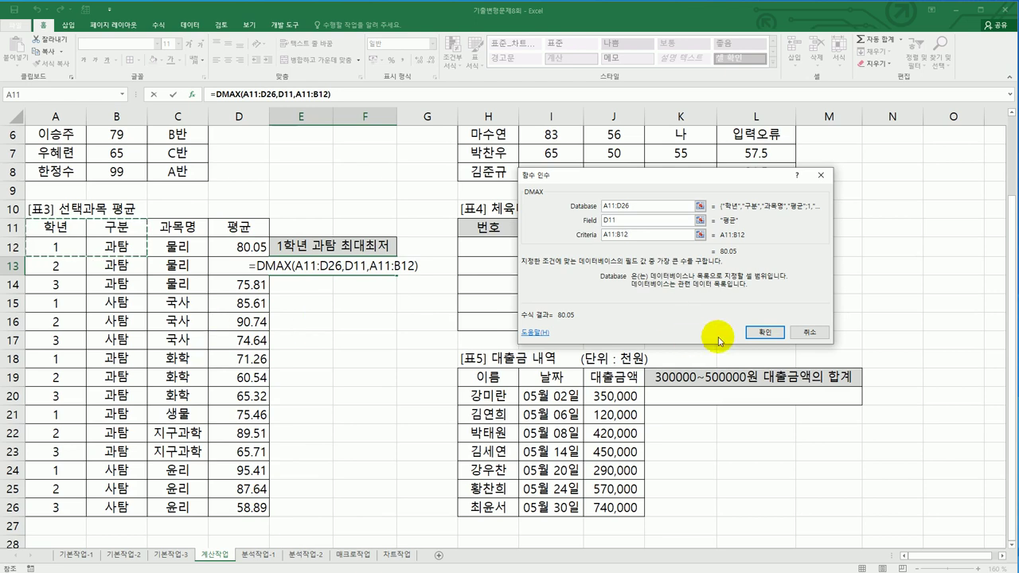
pyautogui.click(763, 332)
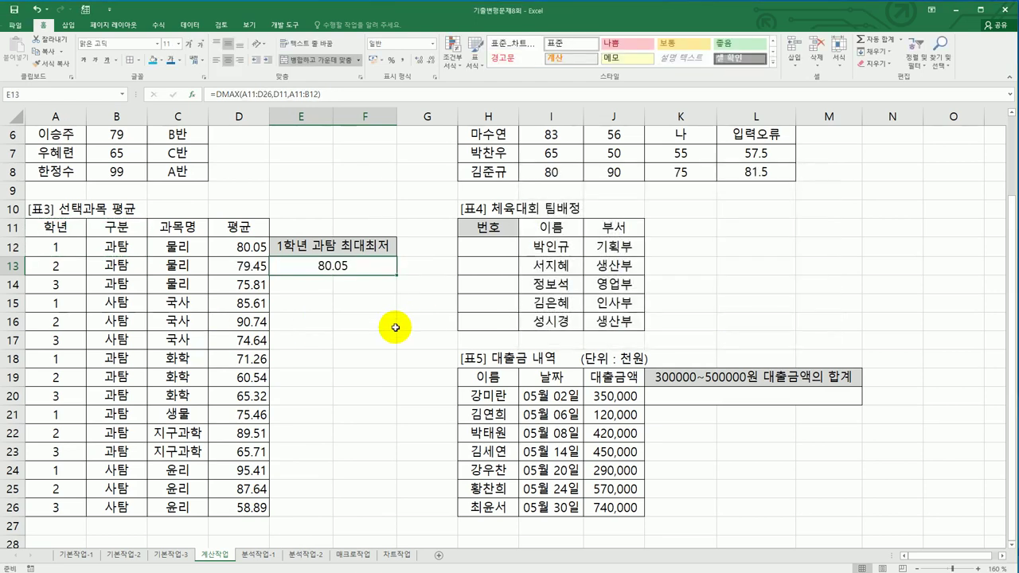
# - Extend the E13 formula after the DMAX function with the joined text &"(최저"&
pyautogui.doubleClick(355, 266)
pyautogui.click(431, 269)
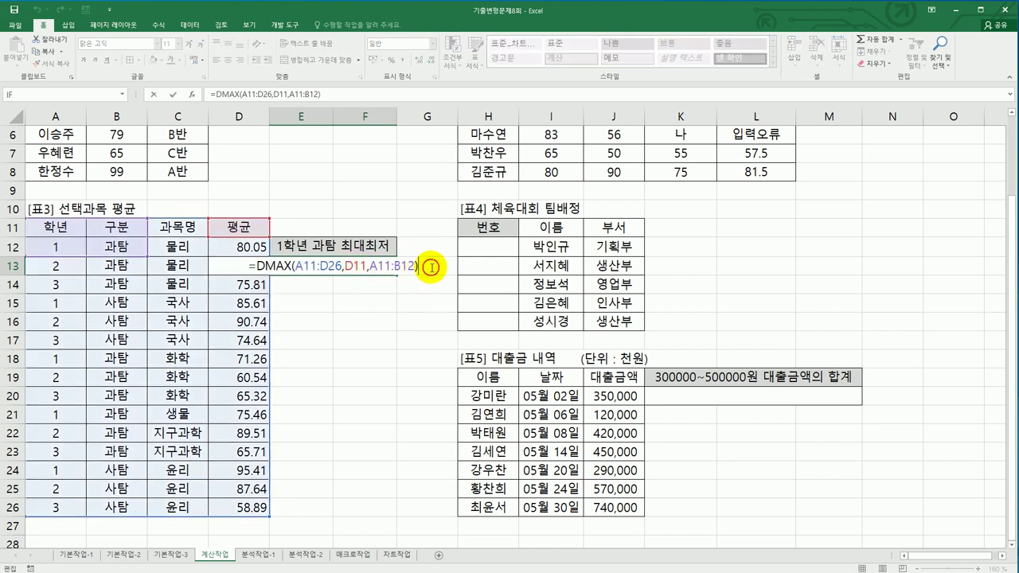
pyautogui.write('&"')
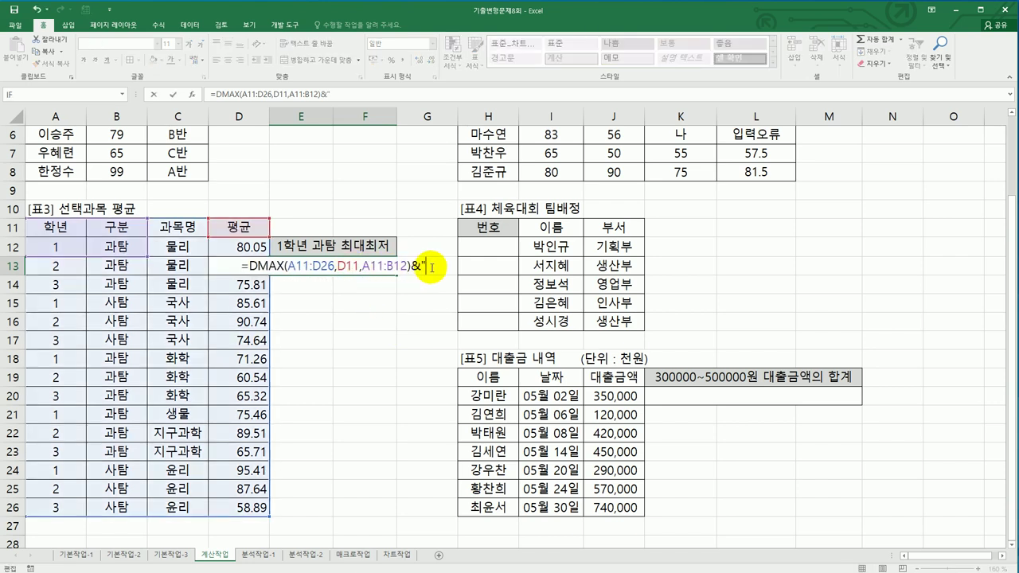
pyautogui.write('(c')
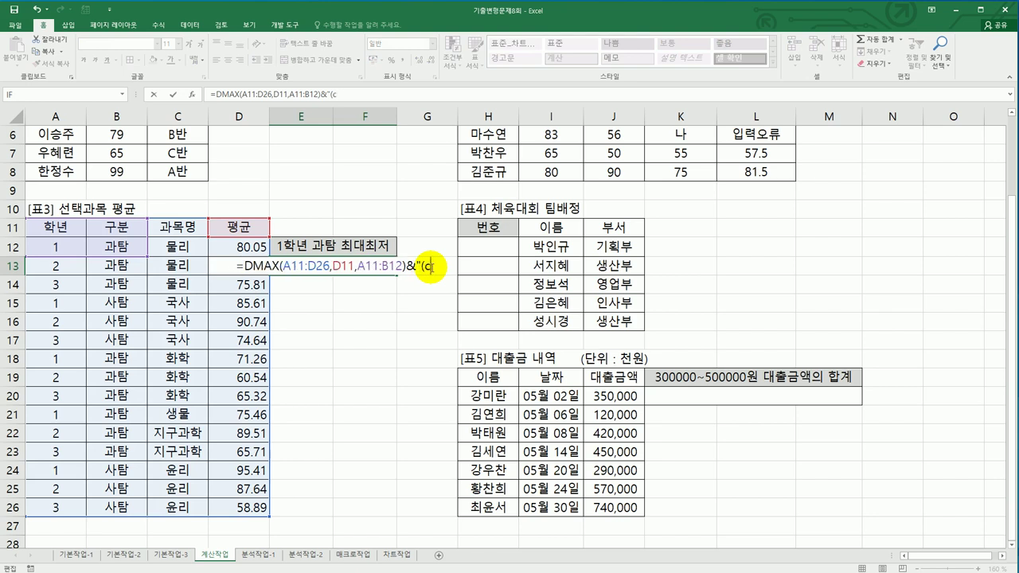
pyautogui.press('BackSpace')
pyautogui.write('초')
pyautogui.write('저')
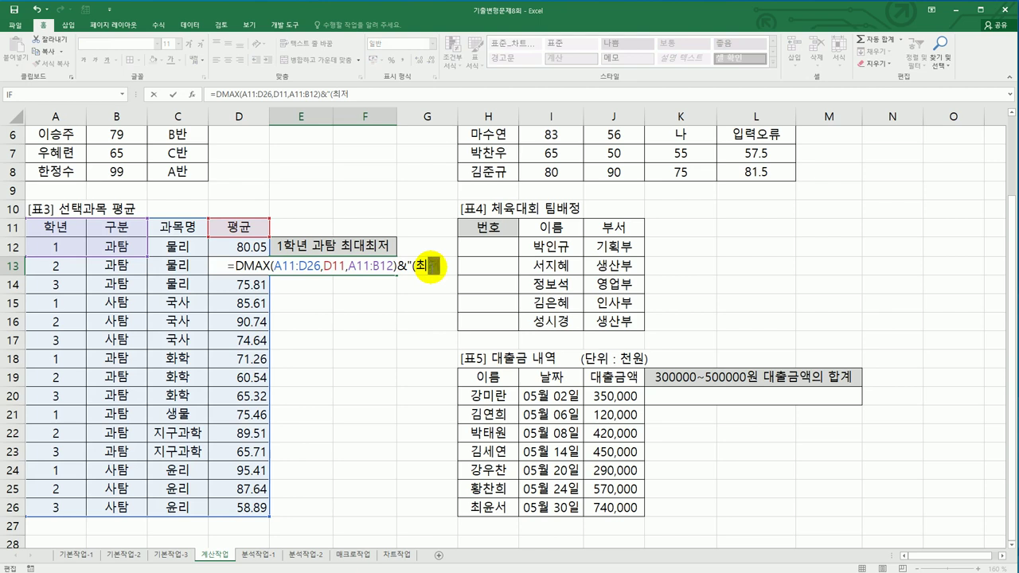
pyautogui.write('"&')
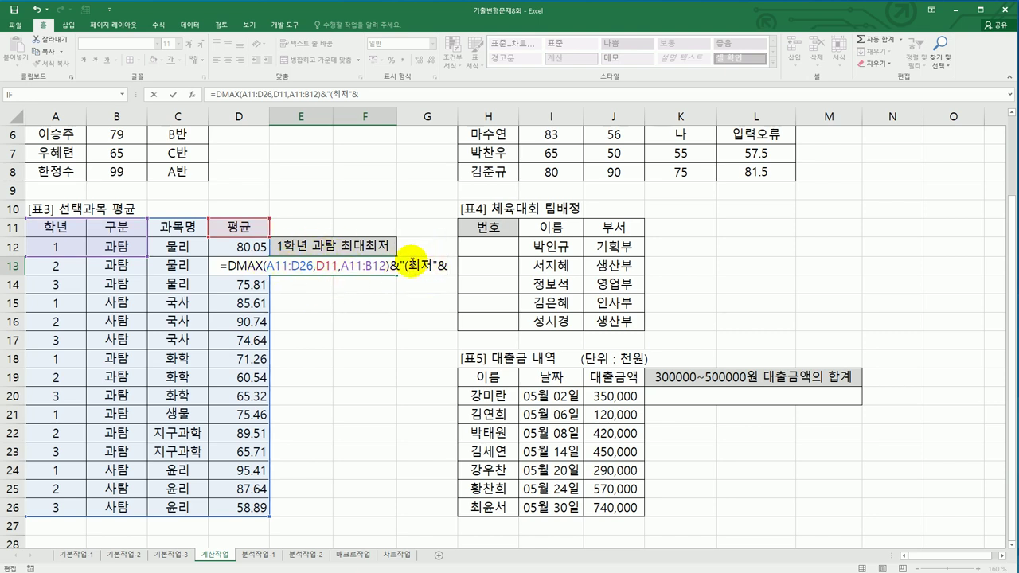
# - Complete the E13 formula with DMIN(A11:D26,D11,A11:B12) after the "(최저" text
pyautogui.write('ㅇ')
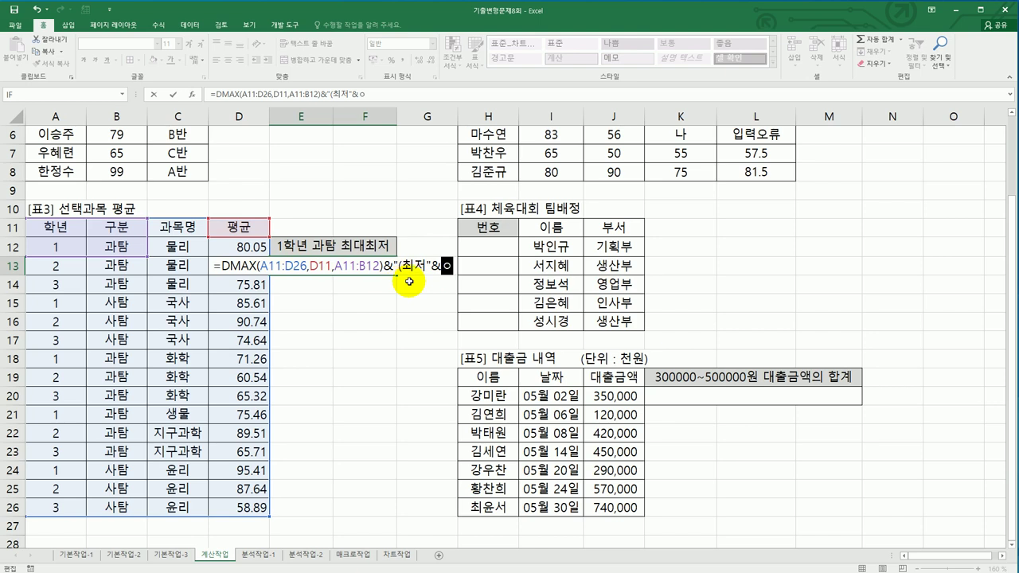
pyautogui.press('BackSpace')
pyautogui.write('dm')
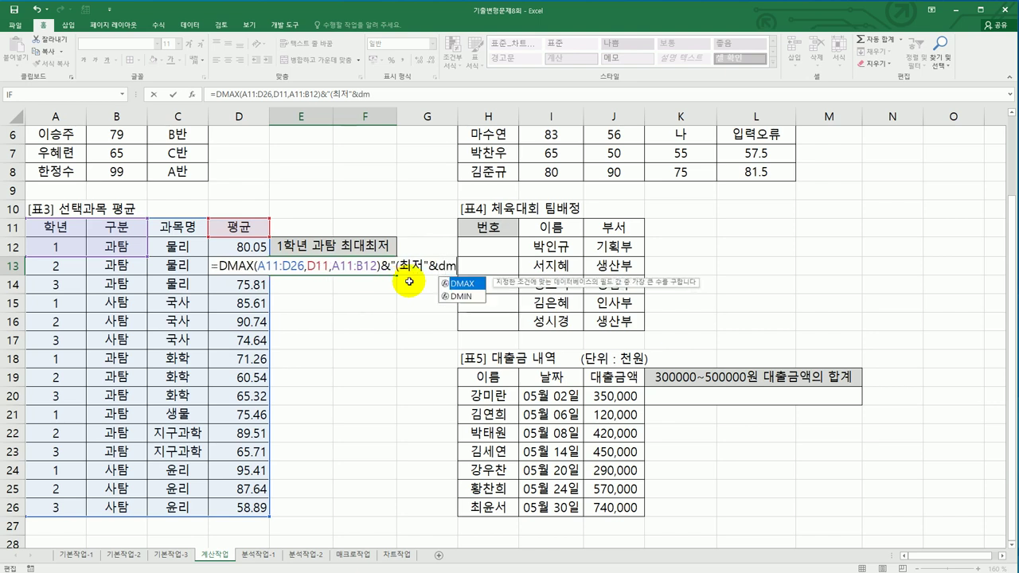
pyautogui.doubleClick(462, 297)
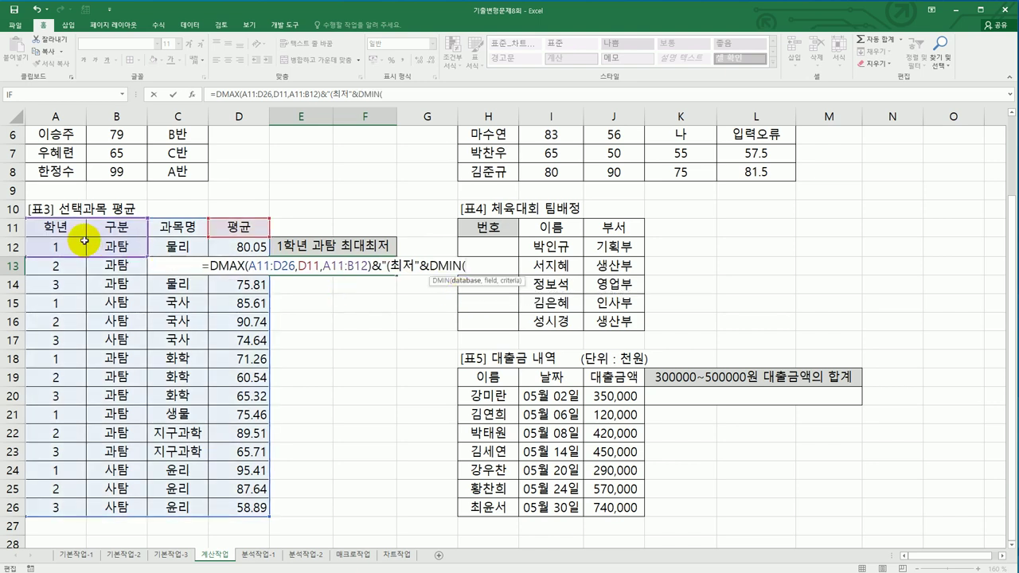
pyautogui.moveTo(55, 229); pyautogui.dragTo(232, 503)
pyautogui.write(',')
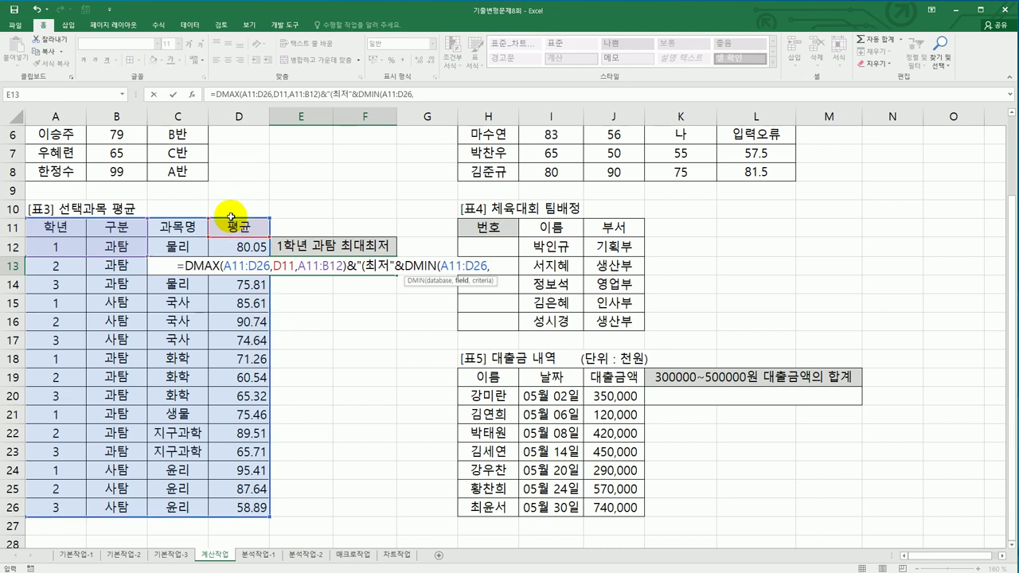
pyautogui.write(',')
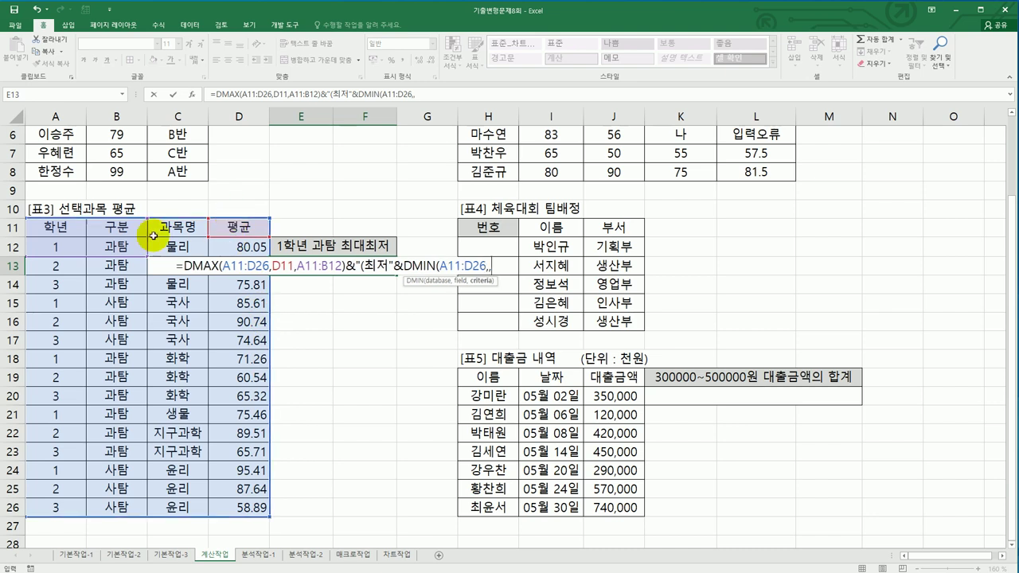
pyautogui.press('BackSpace')
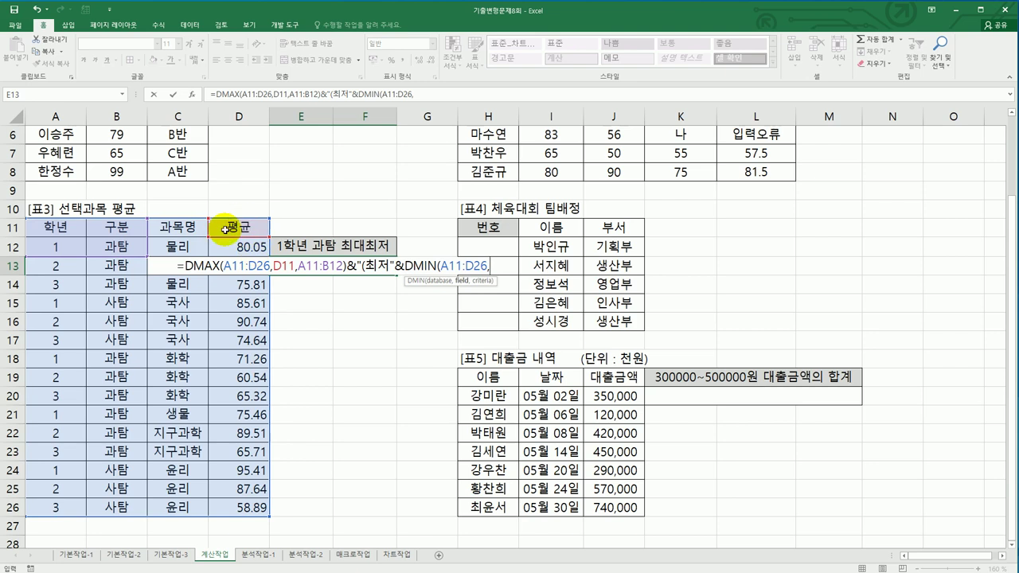
pyautogui.click(225, 228)
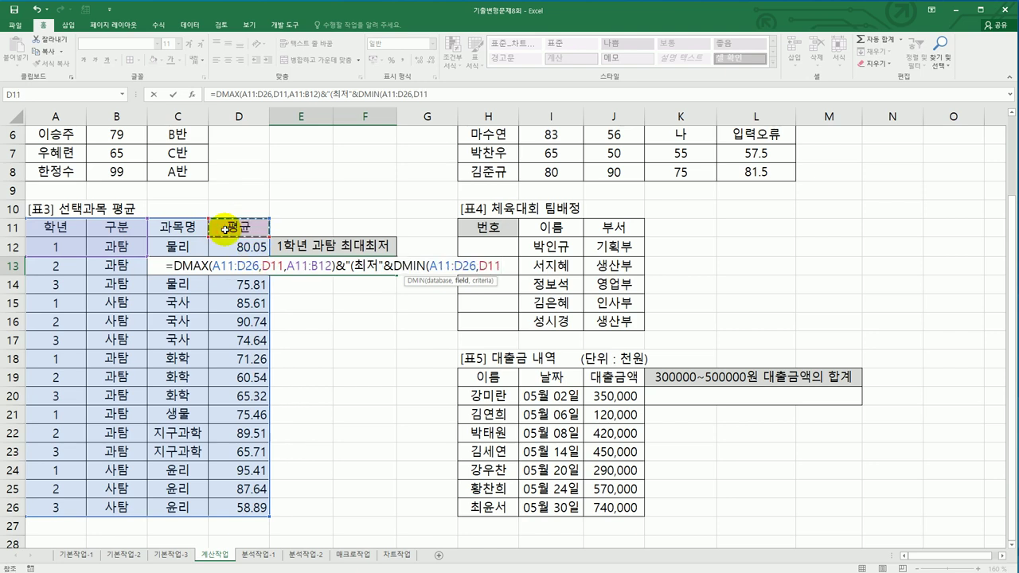
pyautogui.write(',')
pyautogui.moveTo(67, 226); pyautogui.dragTo(114, 251)
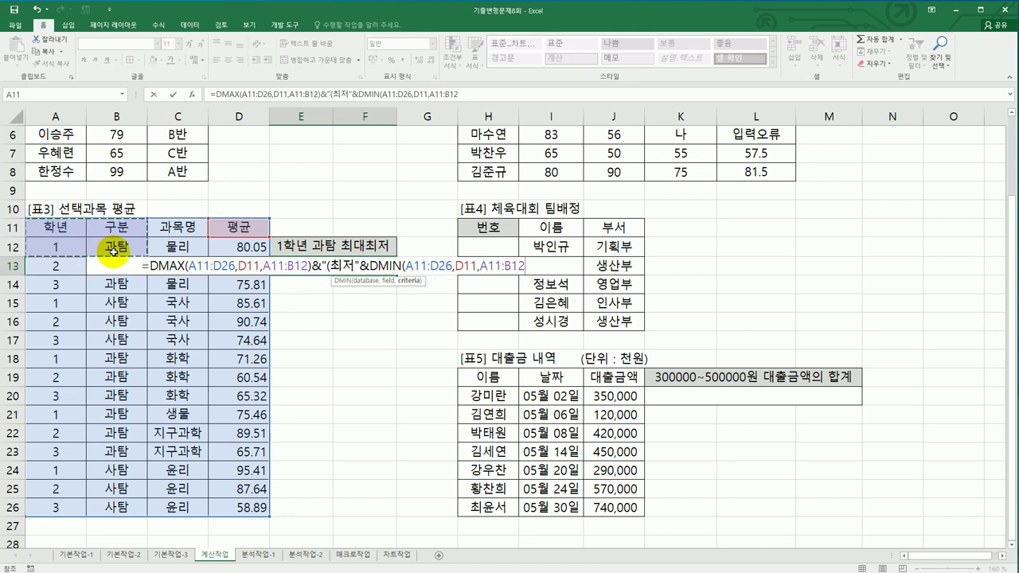
pyautogui.write(')')
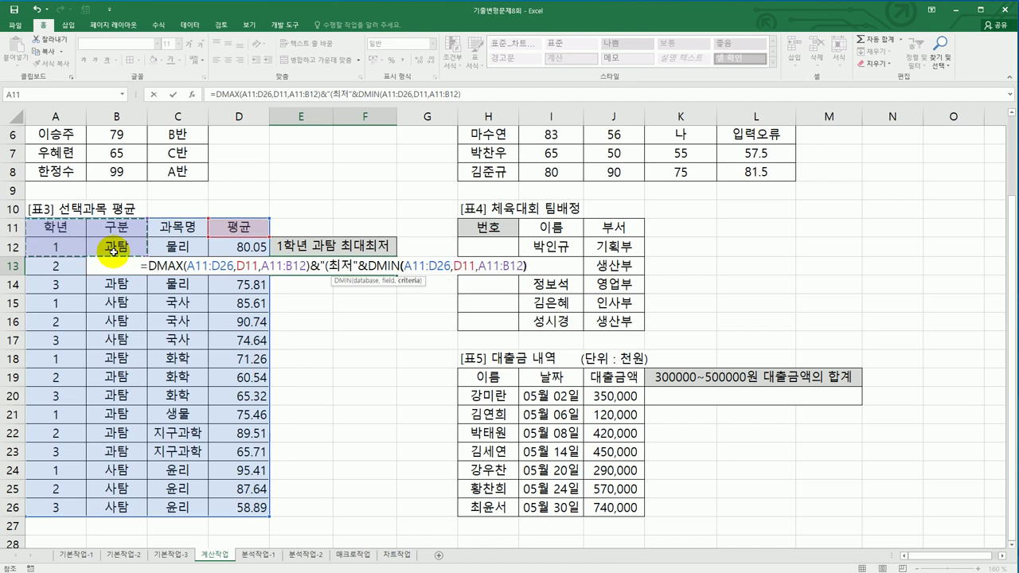
pyautogui.press('Return')
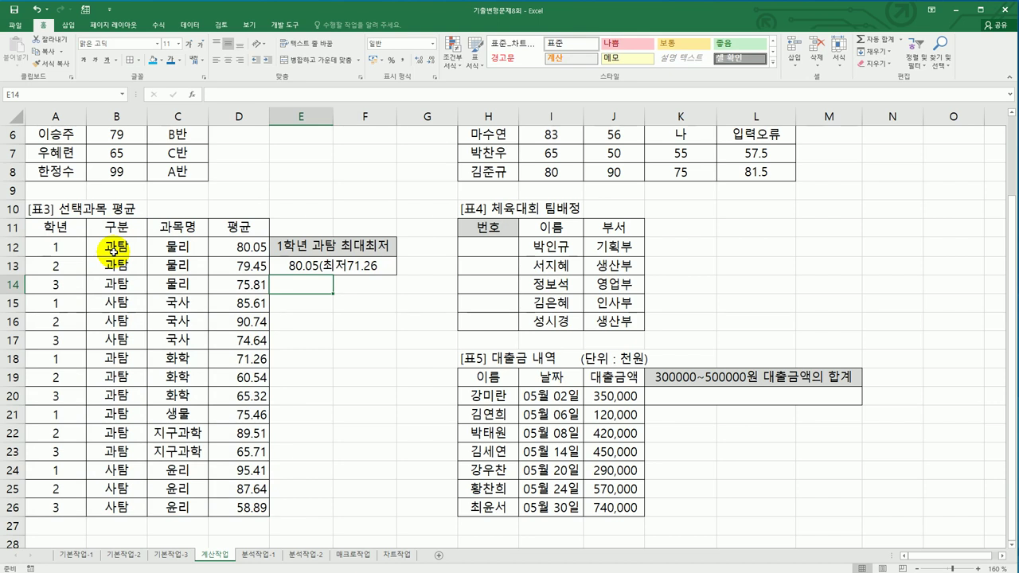
# - Append &")" to the end of the E13 formula to close the bracket around the minimum
pyautogui.click(334, 263)
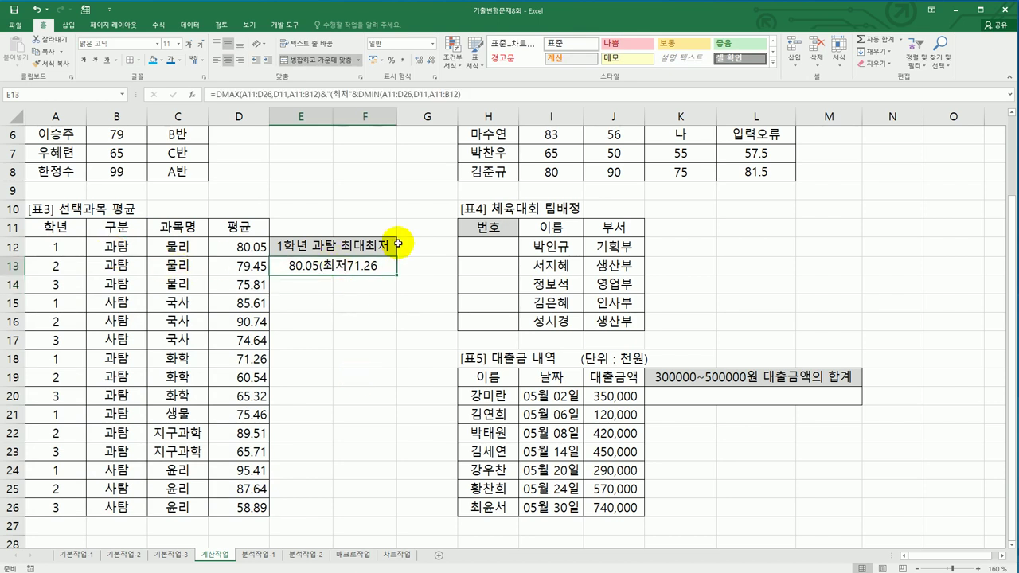
pyautogui.click(485, 96)
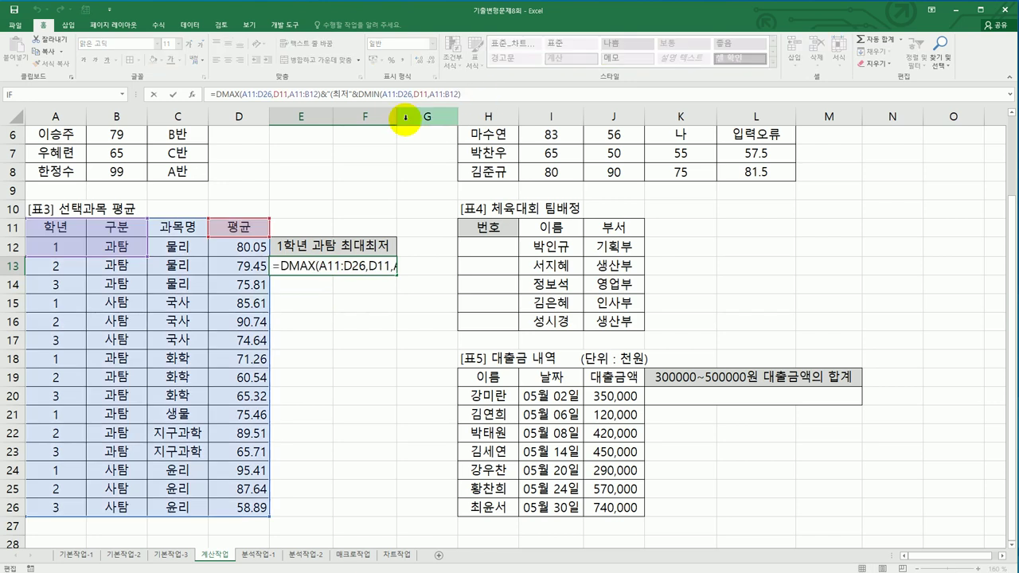
pyautogui.write('&")')
pyautogui.press('Return')
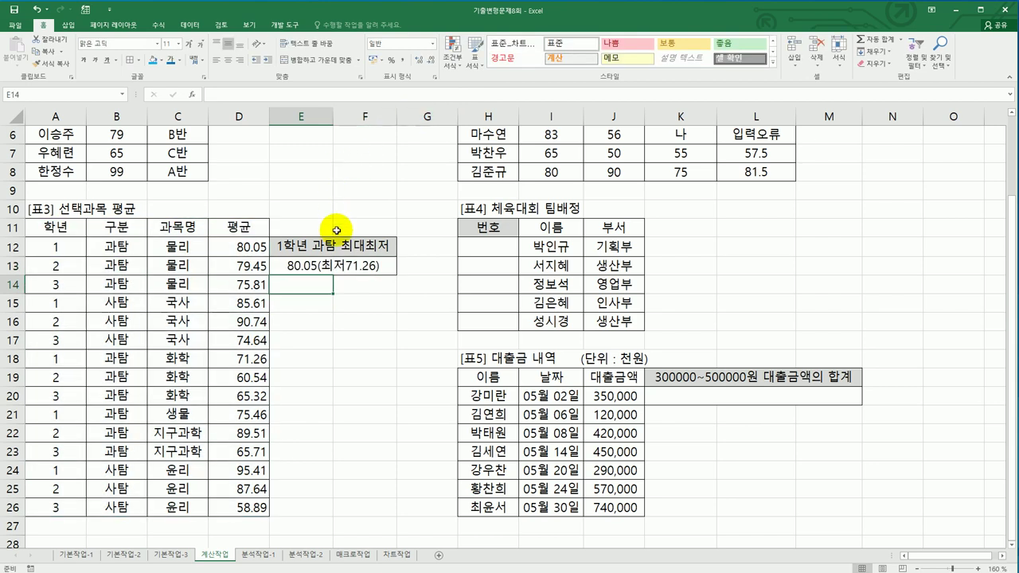
pyautogui.click(329, 265)
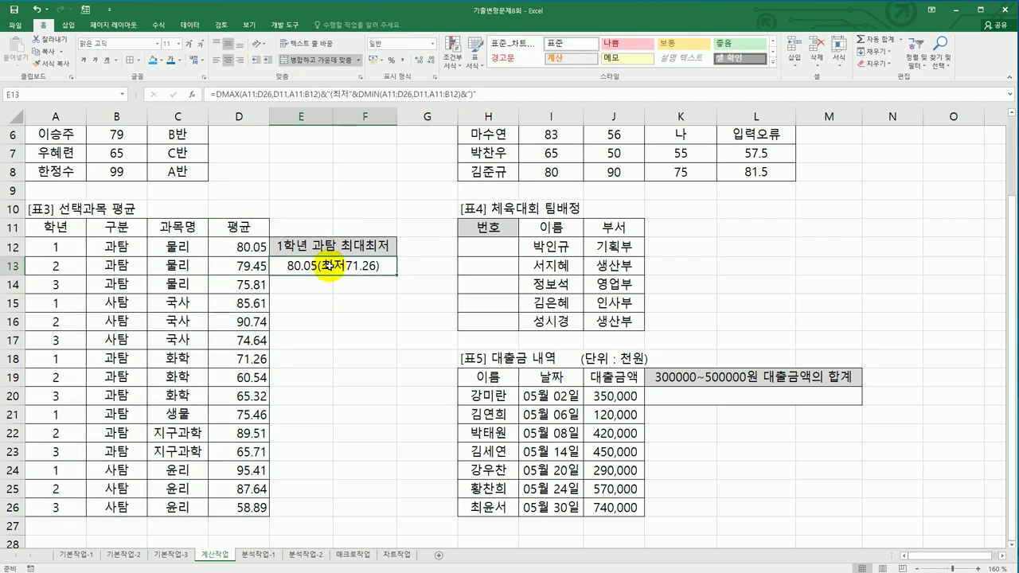
# - Enter the formula =ROW() in cell H12, the first 번호 cell of 표4
pyautogui.click(493, 249)
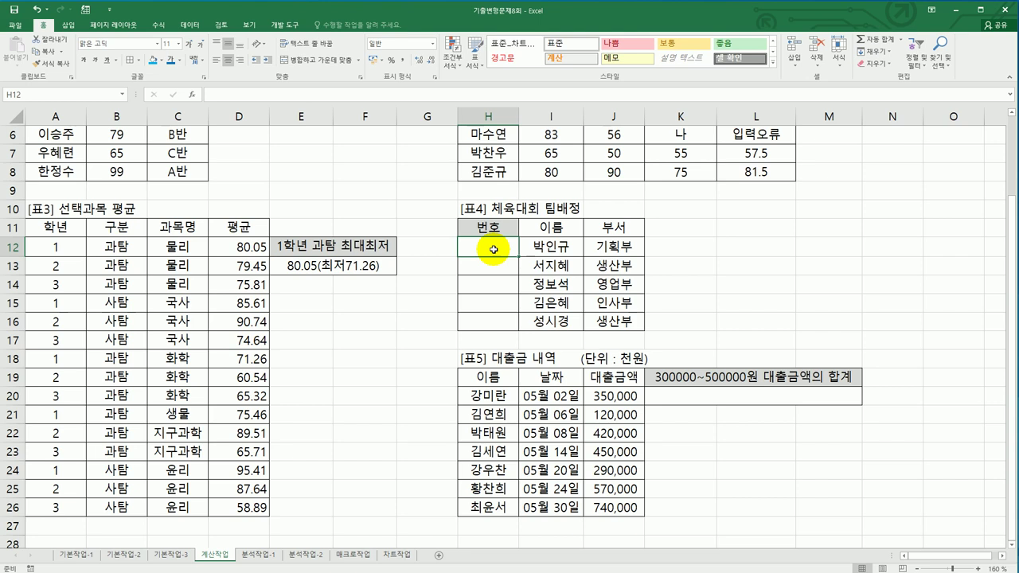
pyautogui.write('=row')
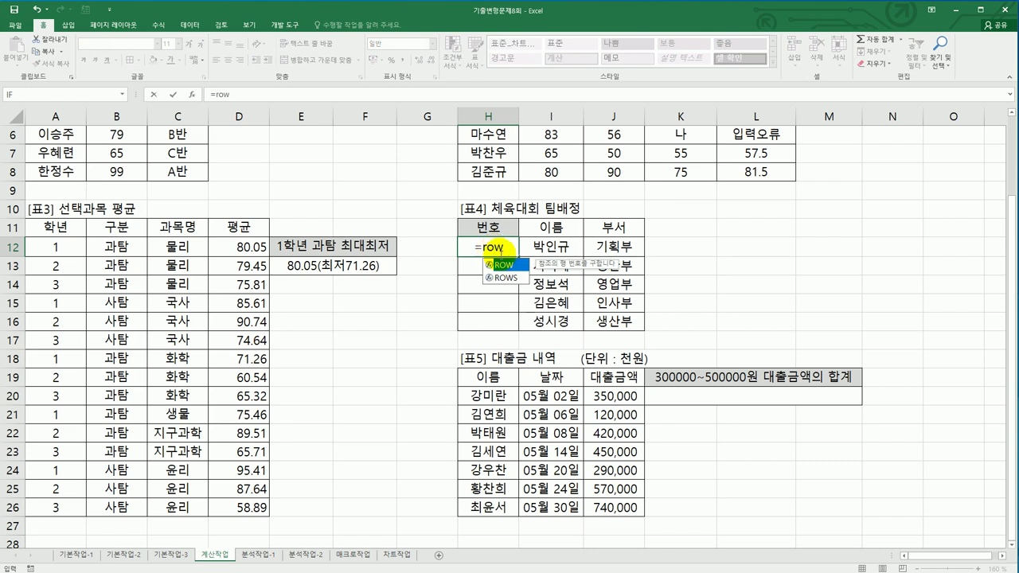
pyautogui.doubleClick(505, 264)
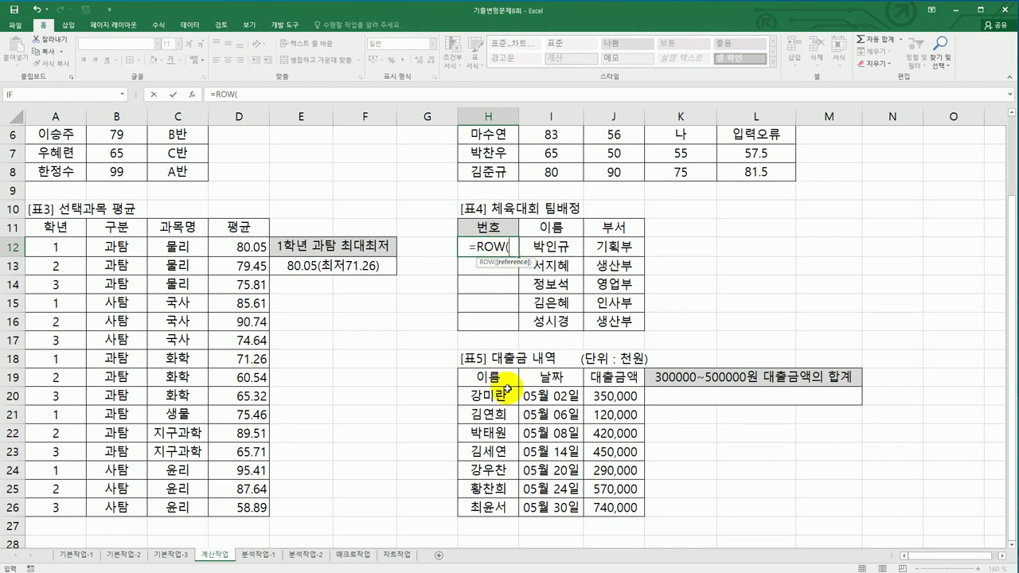
pyautogui.write(')')
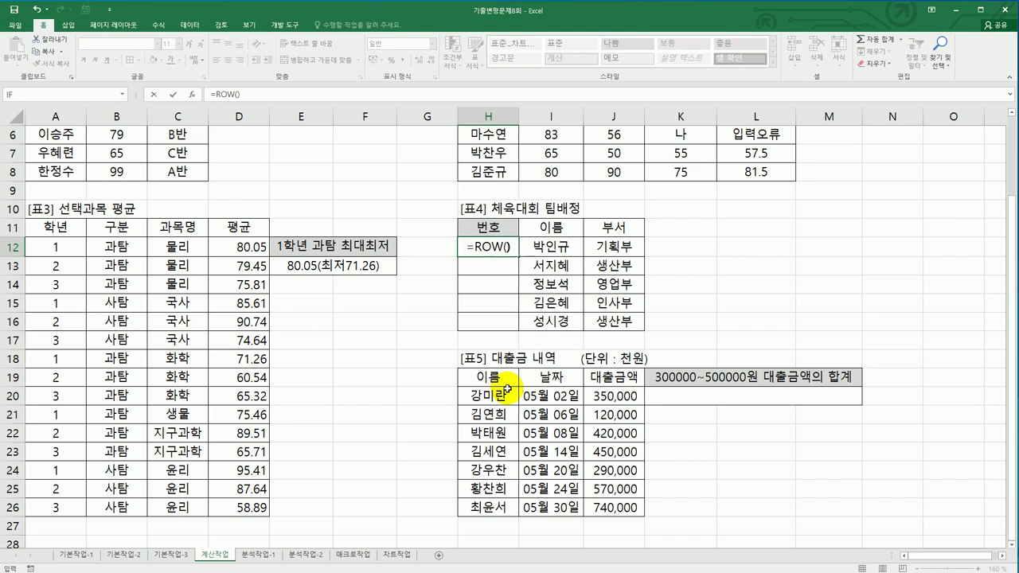
pyautogui.press('Return')
pyautogui.click(488, 248)
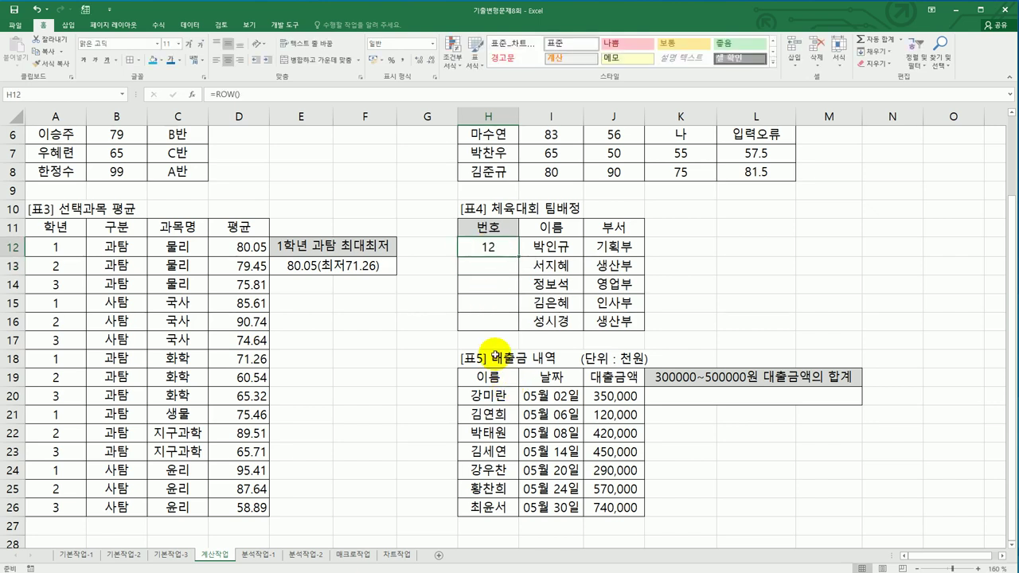
# - Change the 번호 formula in H12 to =ROW()-11 and fill it down through H16
pyautogui.doubleClick(505, 245)
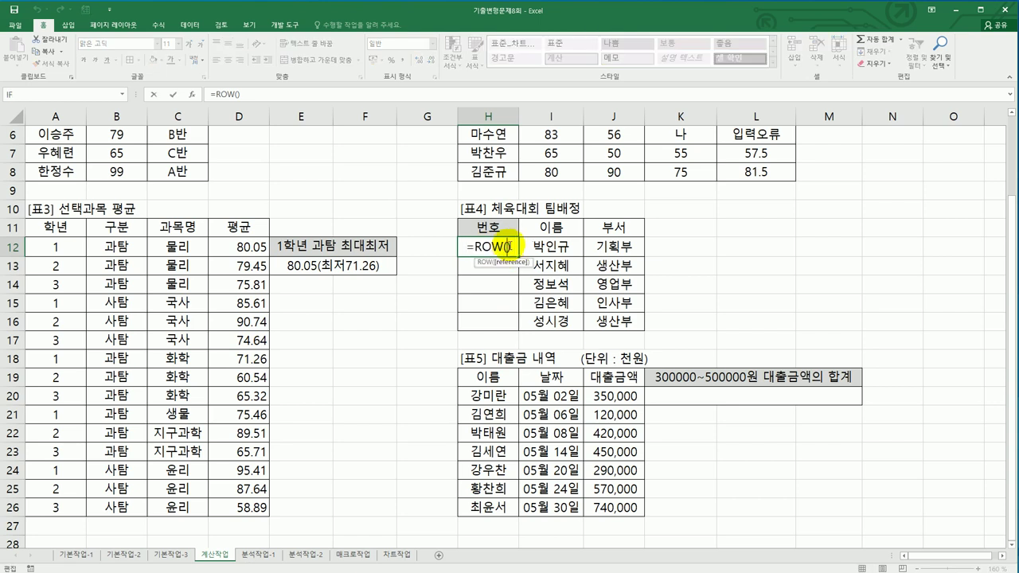
pyautogui.click(516, 246)
pyautogui.write('-11')
pyautogui.press('Return')
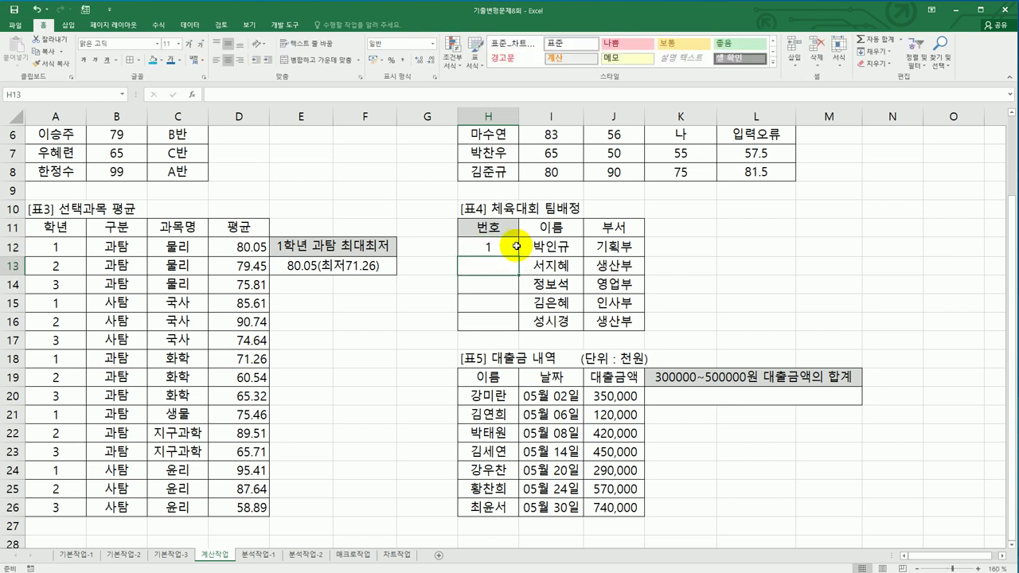
pyautogui.click(516, 246)
pyautogui.moveTo(517, 255); pyautogui.dragTo(518, 331)
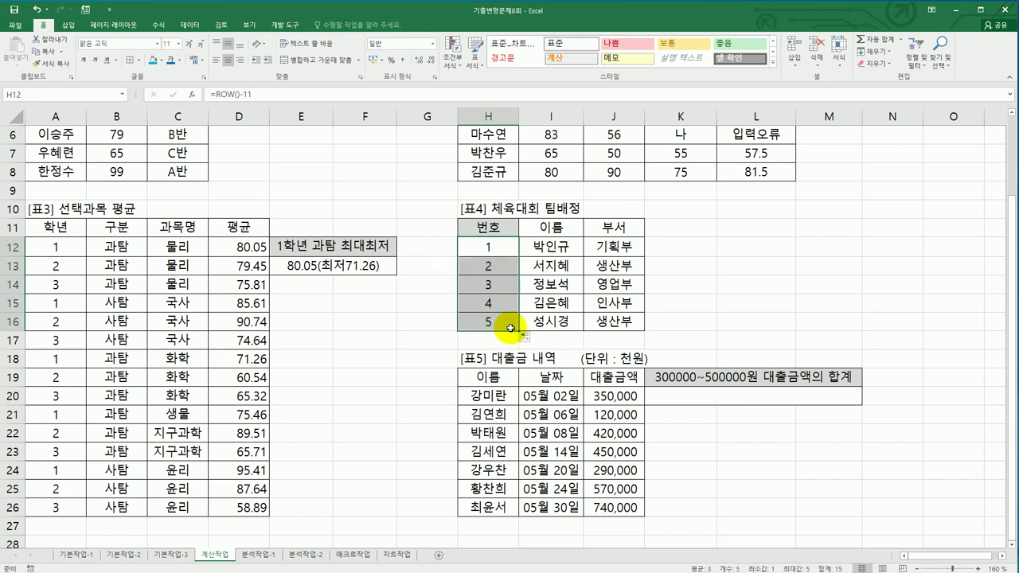
# - Clear H12:H16, enter =ROW(H1) in H12 and fill it down through H16
pyautogui.press('Delete')
pyautogui.write('=')
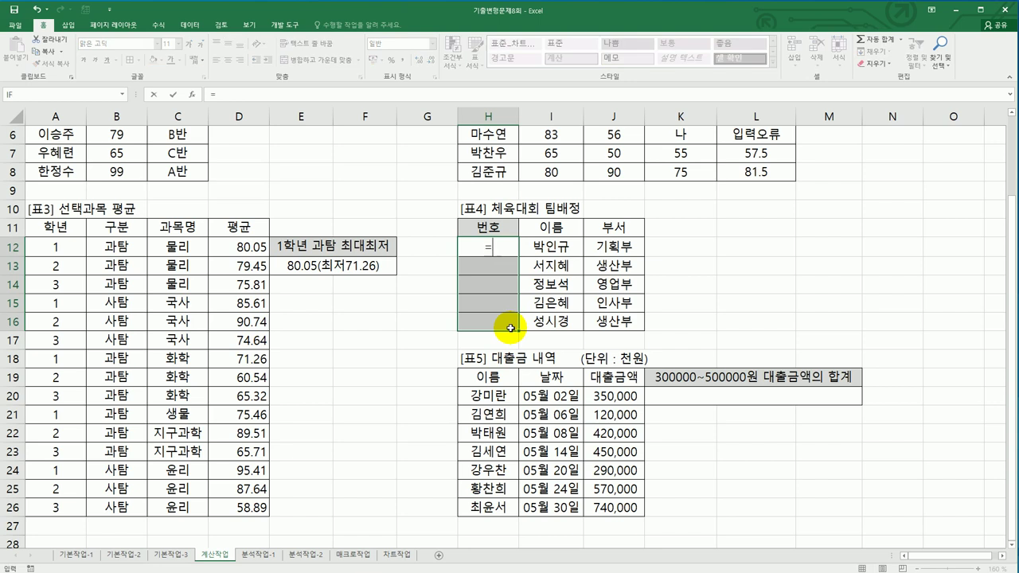
pyautogui.write('r')
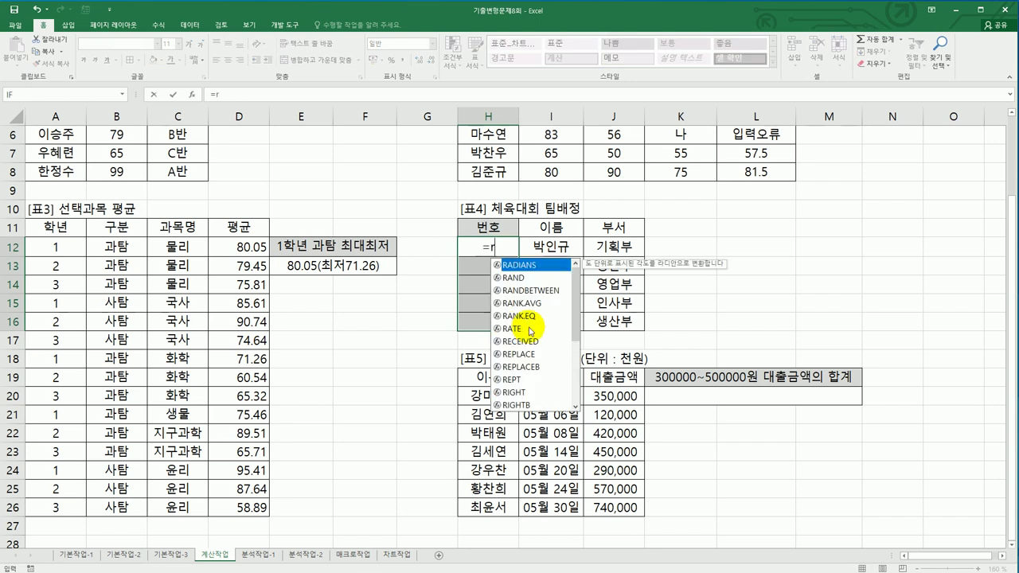
pyautogui.write('o')
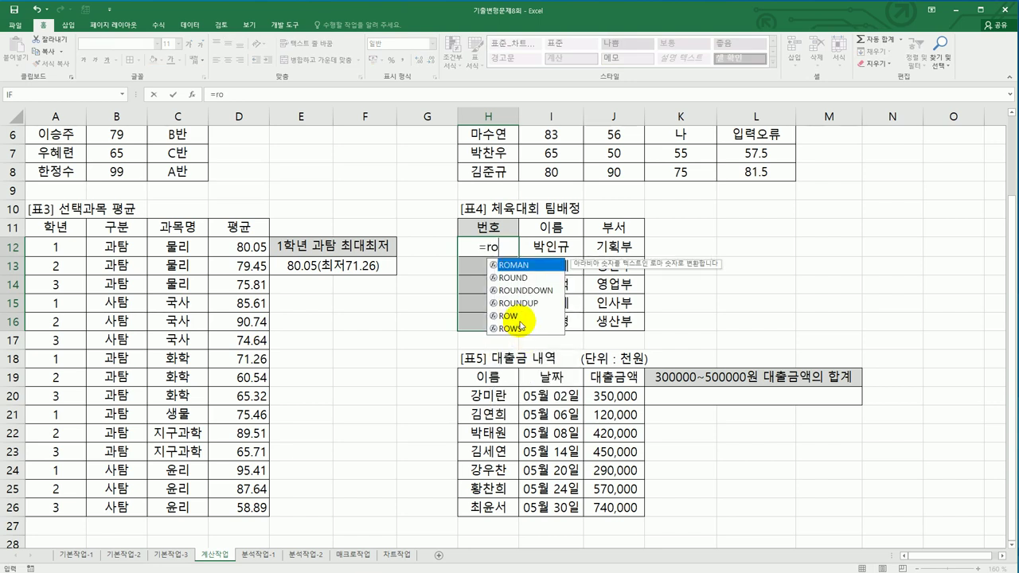
pyautogui.doubleClick(519, 319)
pyautogui.scroll(2, 412, 415)
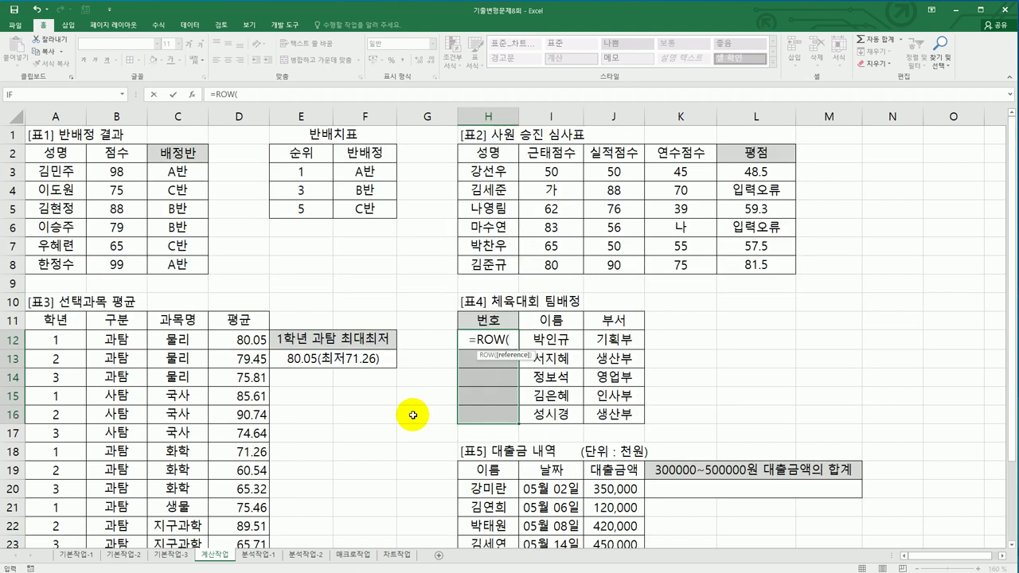
pyautogui.click(60, 132)
pyautogui.click(482, 137)
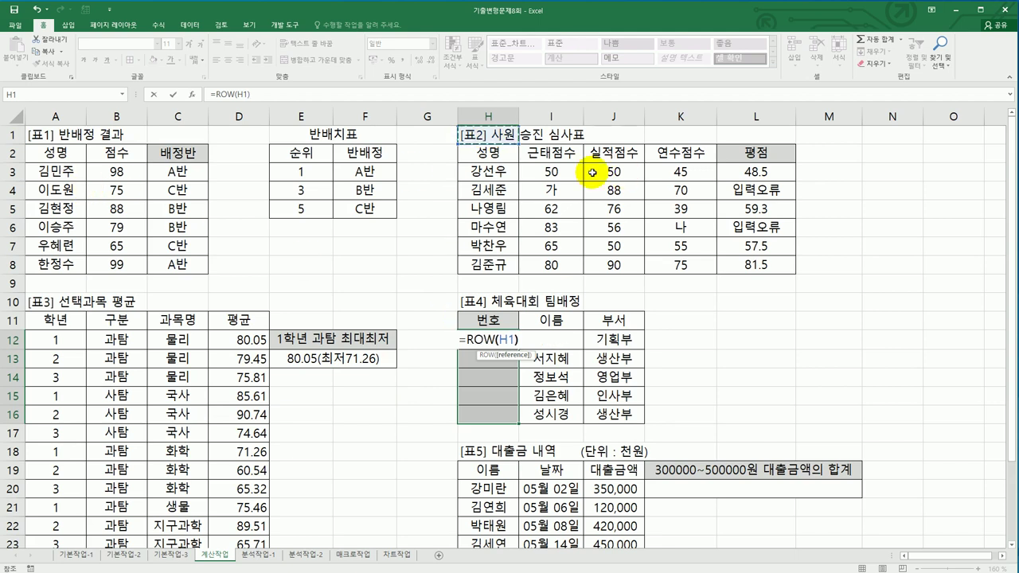
pyautogui.press('Return')
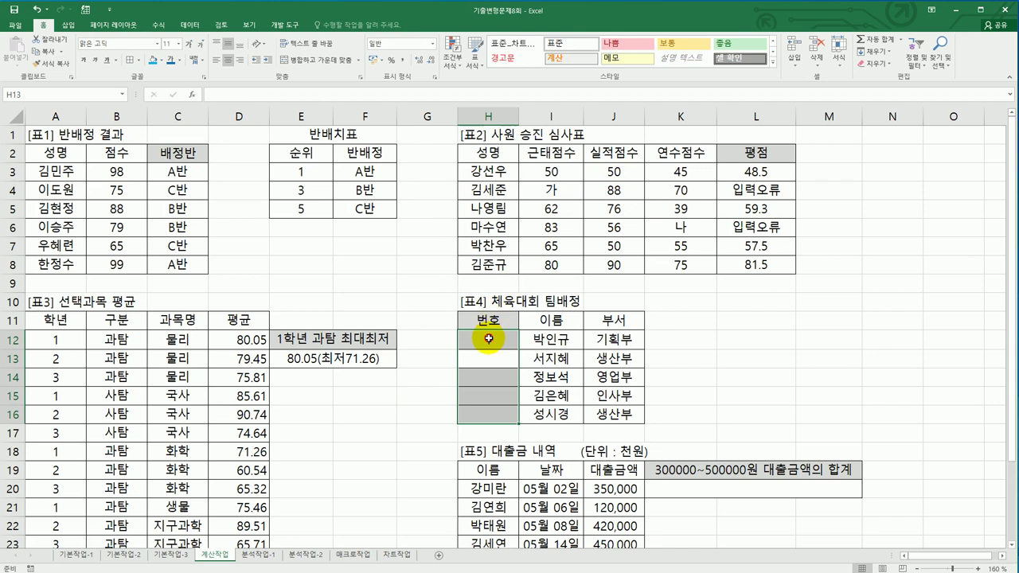
pyautogui.click(489, 340)
pyautogui.moveTo(519, 349); pyautogui.dragTo(516, 423)
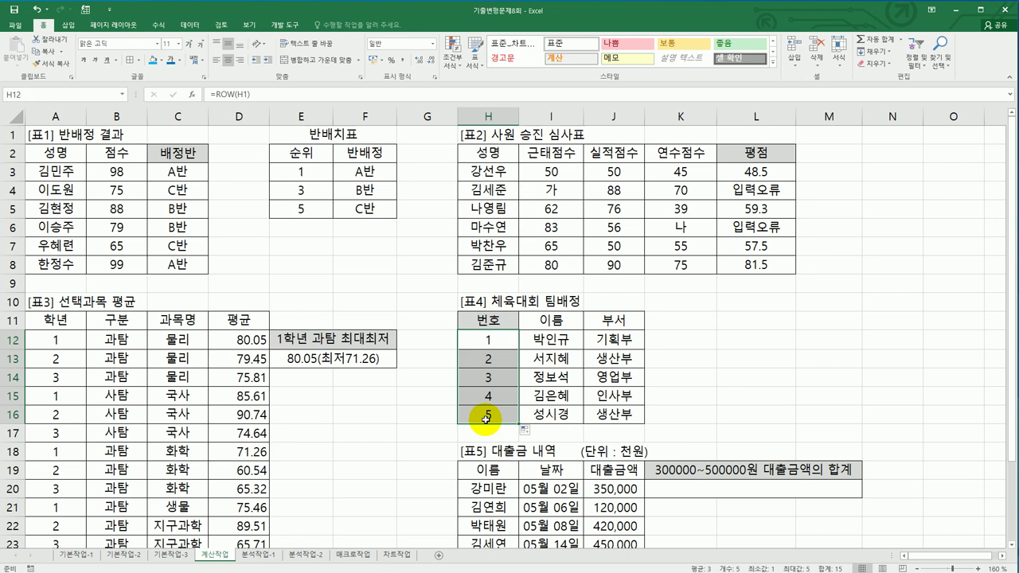
# - Start a SUMIFS function in K20 of 표5 with J20:J26 as its Sum_range argument
pyautogui.click(684, 495)
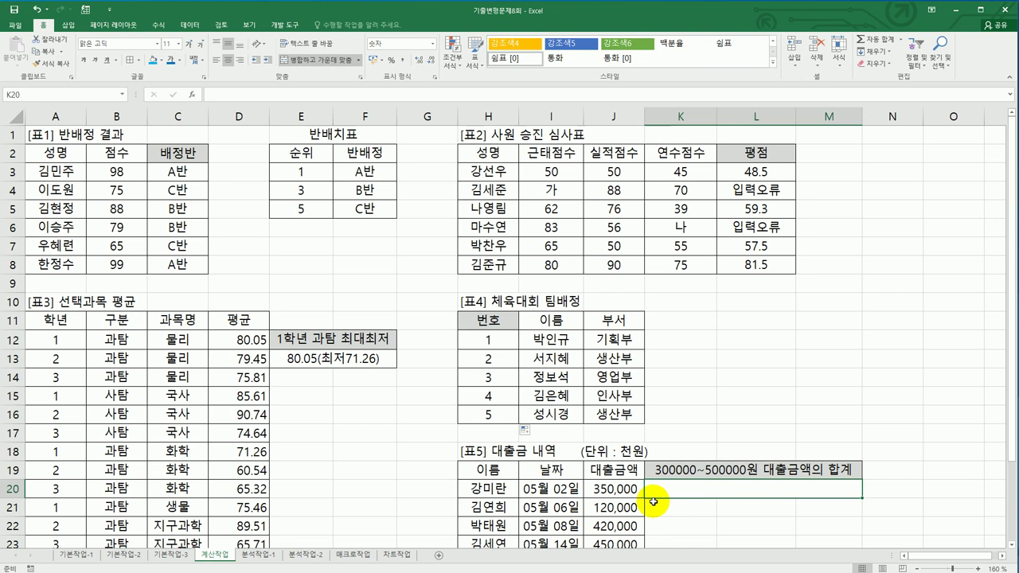
pyautogui.scroll(-3, 653, 501)
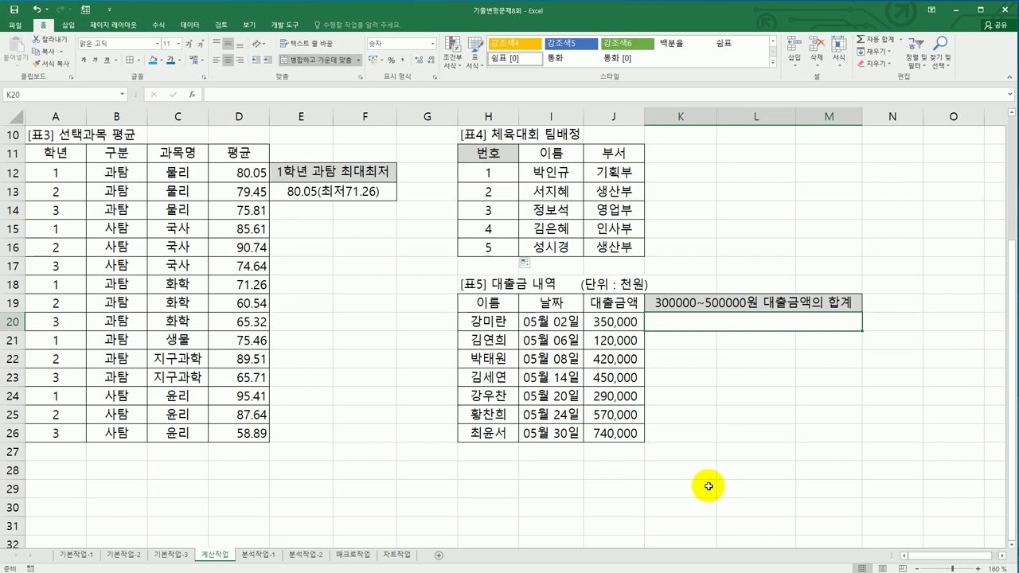
pyautogui.write('=s')
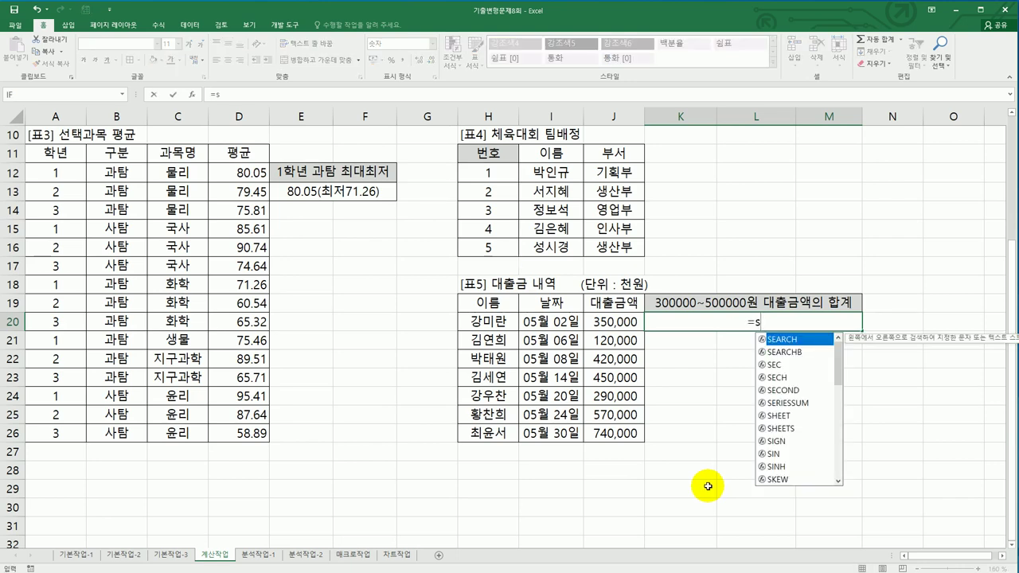
pyautogui.write('u')
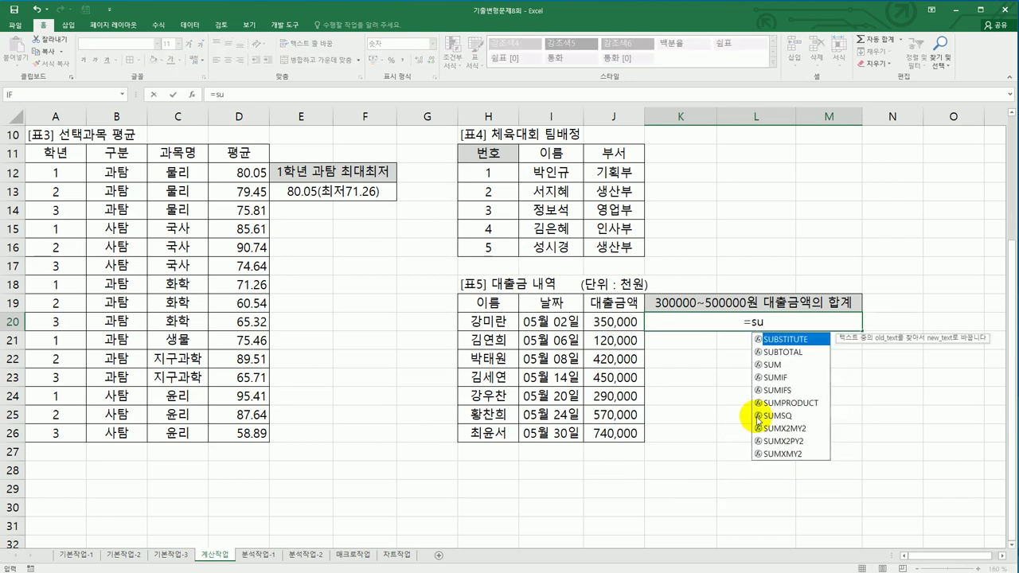
pyautogui.click(797, 393)
pyautogui.doubleClick(797, 393)
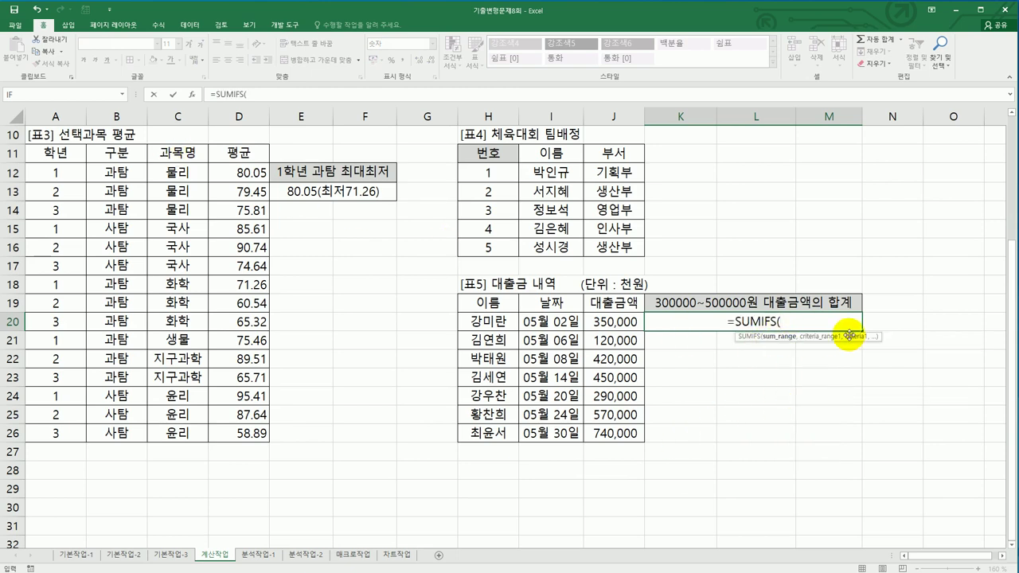
pyautogui.click(192, 94)
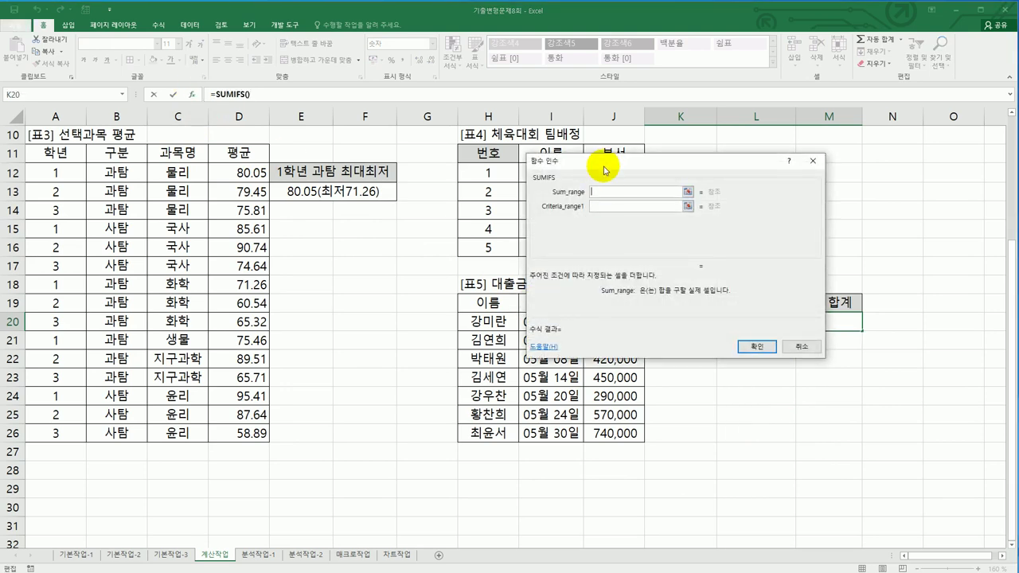
pyautogui.moveTo(603, 165); pyautogui.dragTo(232, 215)
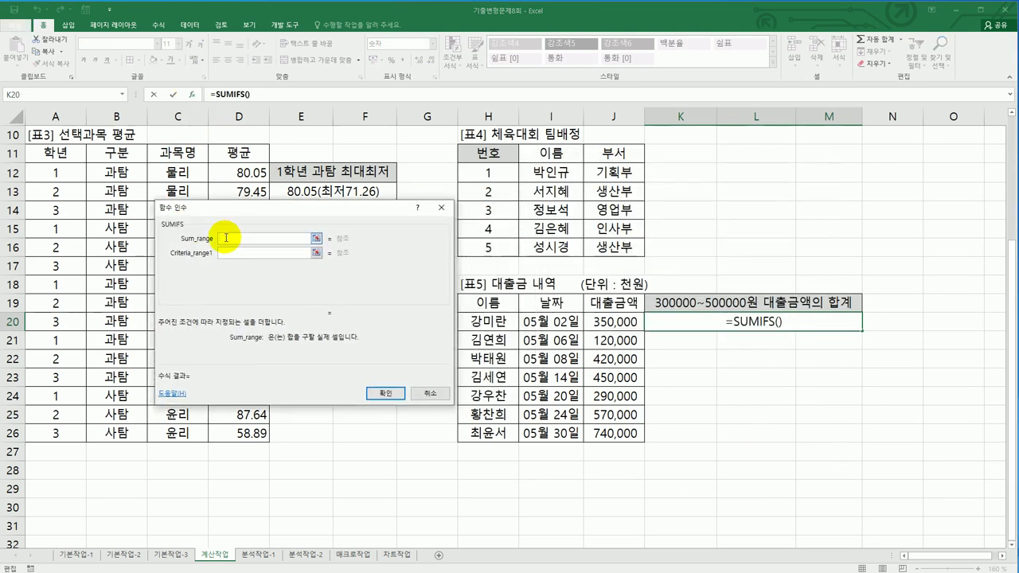
pyautogui.moveTo(598, 318); pyautogui.dragTo(603, 430)
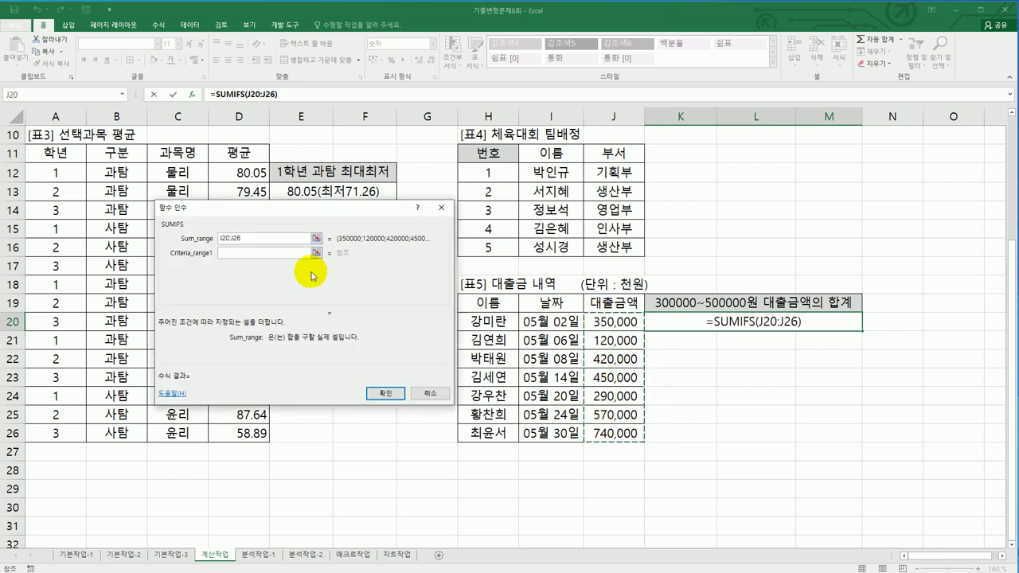
# - Add the first SUMIFS condition with Criteria_range1 J20:J26 and Criteria1 >=300000
pyautogui.click(253, 254)
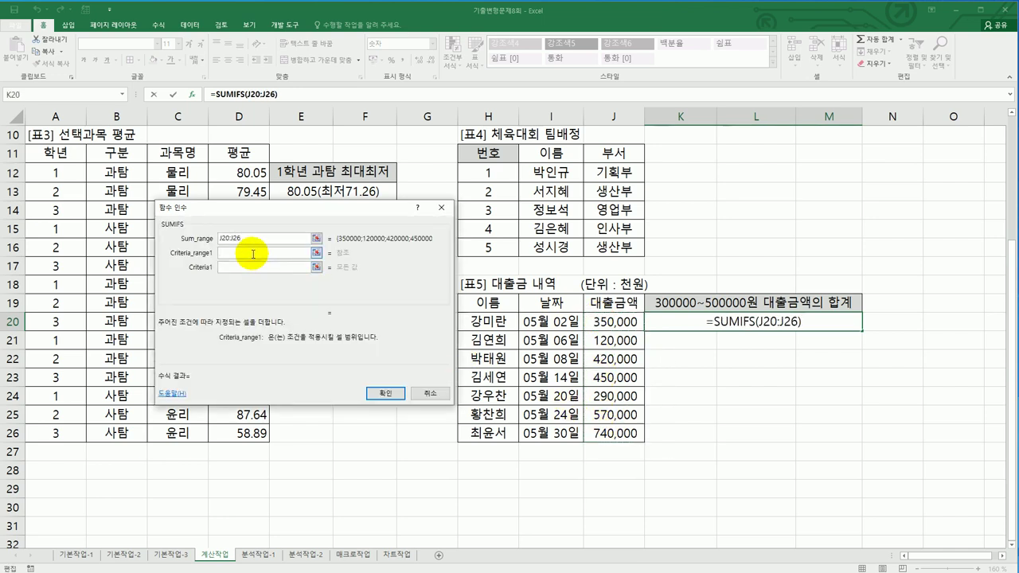
pyautogui.moveTo(603, 319); pyautogui.dragTo(605, 432)
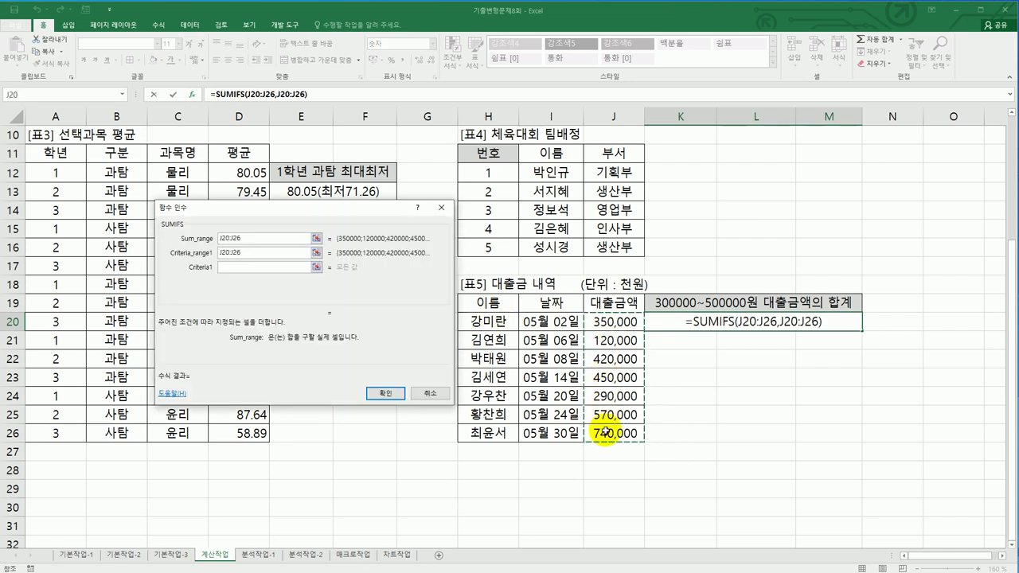
pyautogui.click(262, 268)
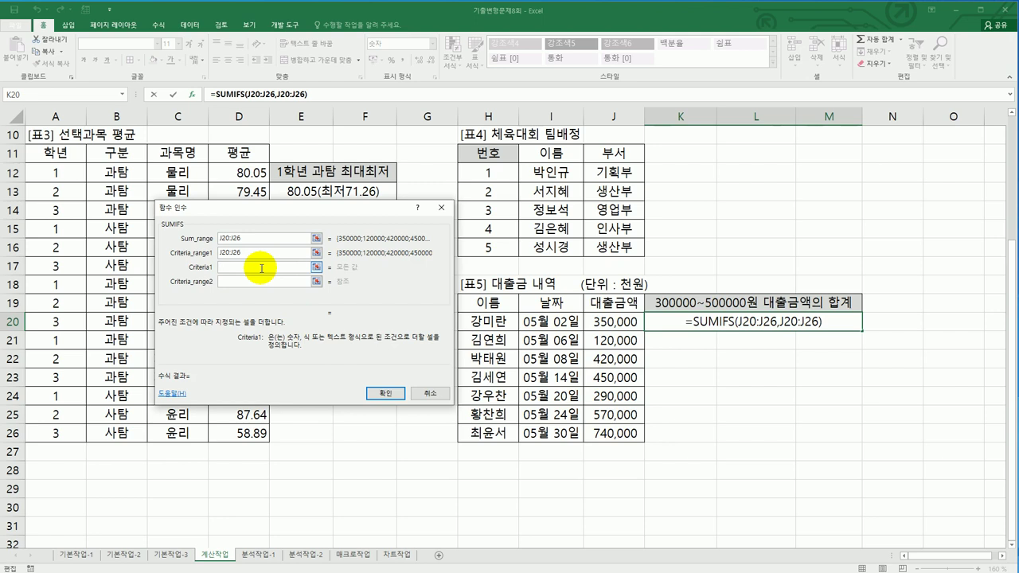
pyautogui.write('>=')
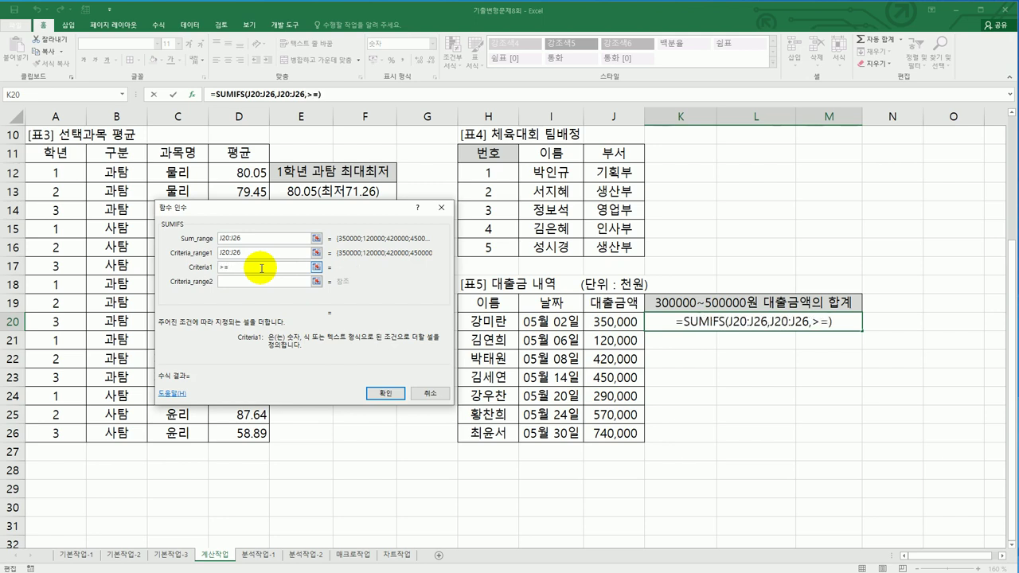
pyautogui.write('300000')
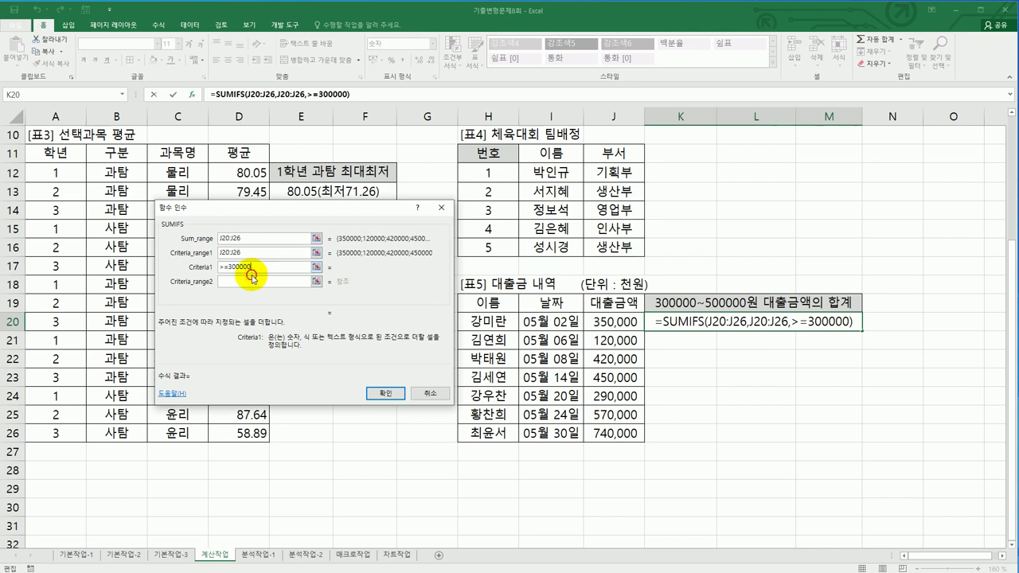
# - Add the second SUMIFS condition with Criteria_range2 J20:J26 and Criteria2 <=500000, and complete the K20 formula
pyautogui.click(252, 279)
pyautogui.moveTo(614, 322); pyautogui.dragTo(618, 428)
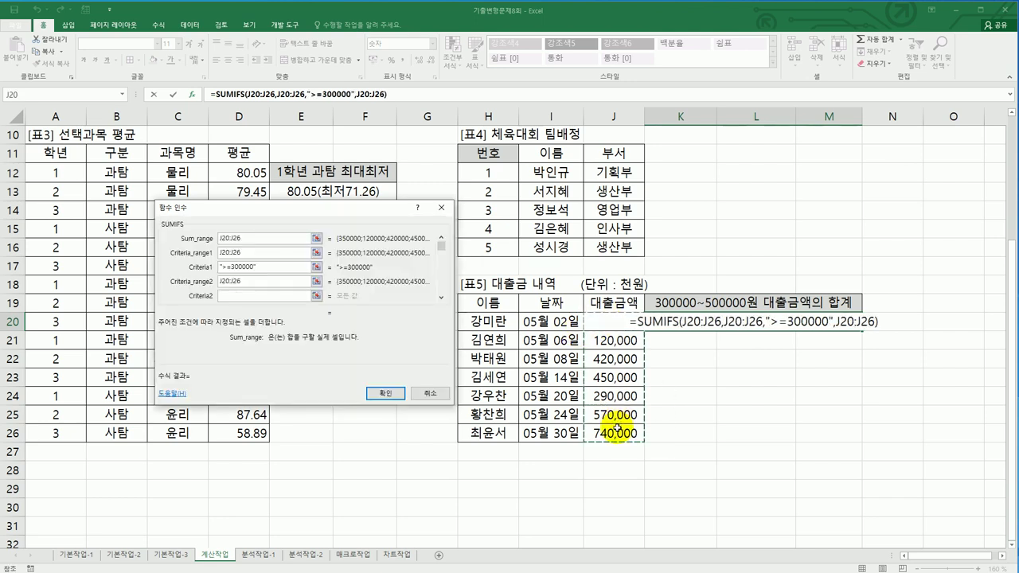
pyautogui.click(259, 298)
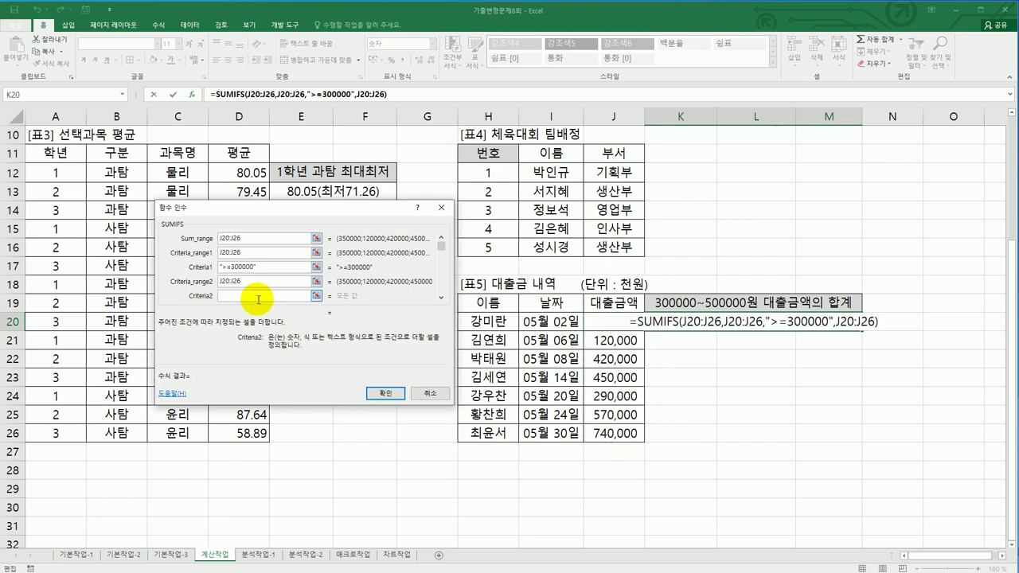
pyautogui.write('<')
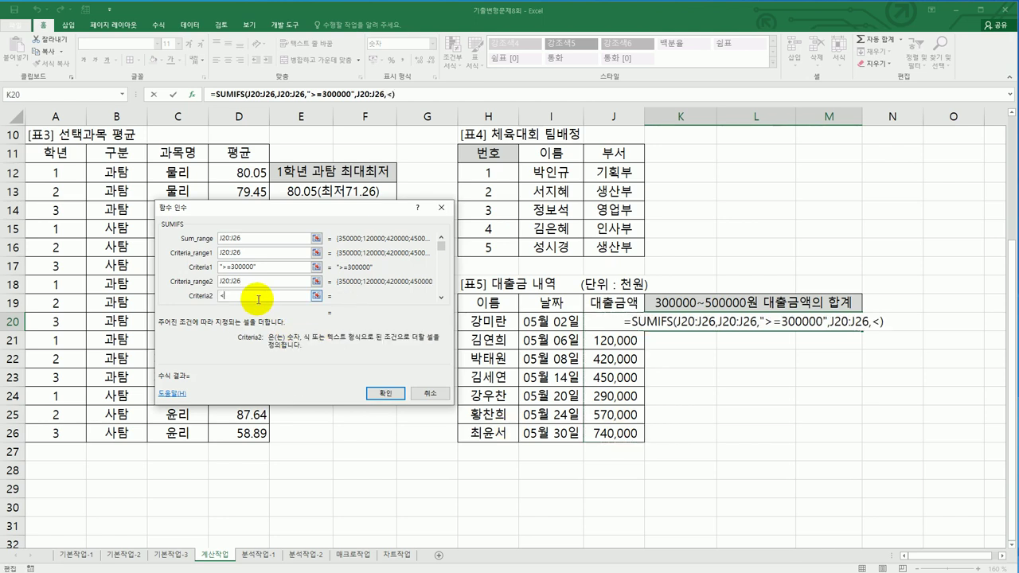
pyautogui.write('=500000')
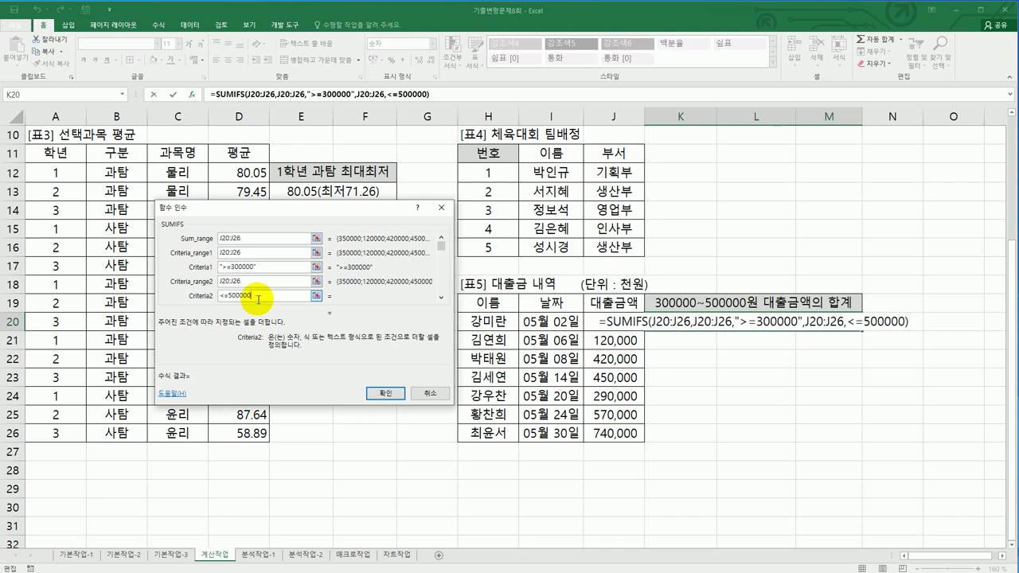
pyautogui.click(387, 393)
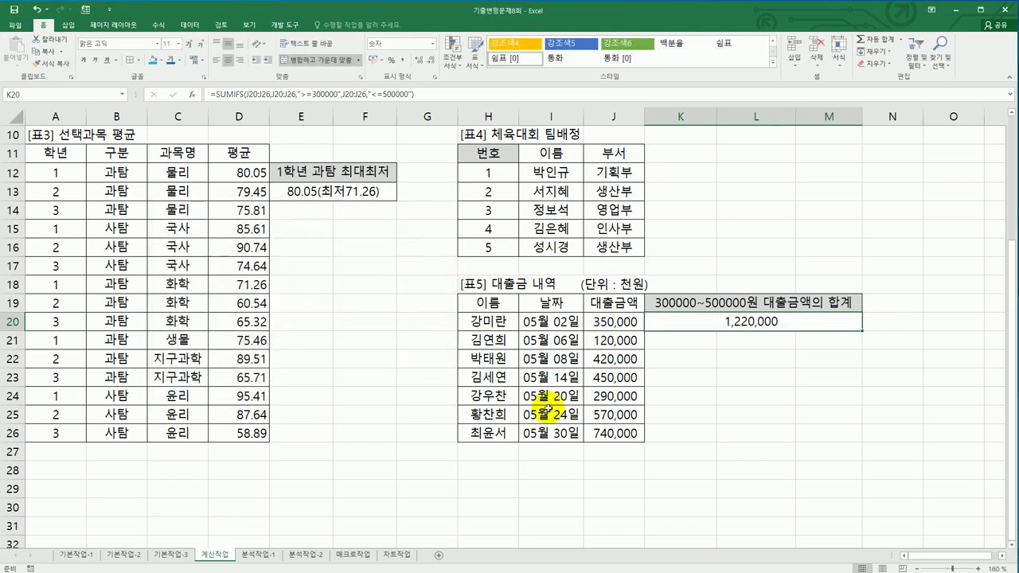
# - Check the K20 total against the sum of the qualifying 대출금액 cells J20, J22 and J23
pyautogui.click(599, 321)
pyautogui.keyDown('ctrl'); pyautogui.click(620, 360); pyautogui.keyUp('ctrl')
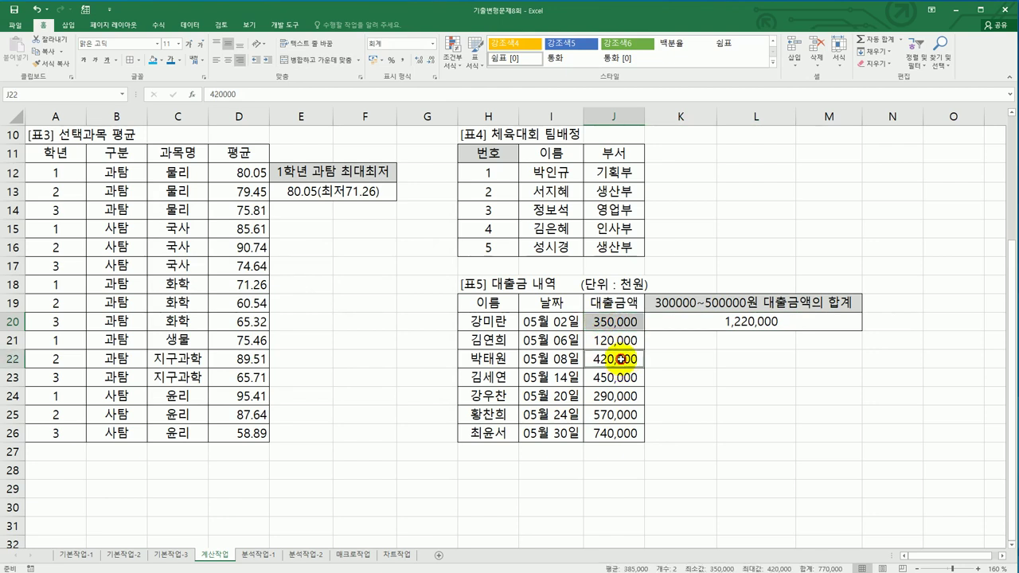
pyautogui.keyDown('ctrl'); pyautogui.click(620, 378); pyautogui.keyUp('ctrl')
pyautogui.keyDown('ctrl'); pyautogui.click(620, 414); pyautogui.keyUp('ctrl')
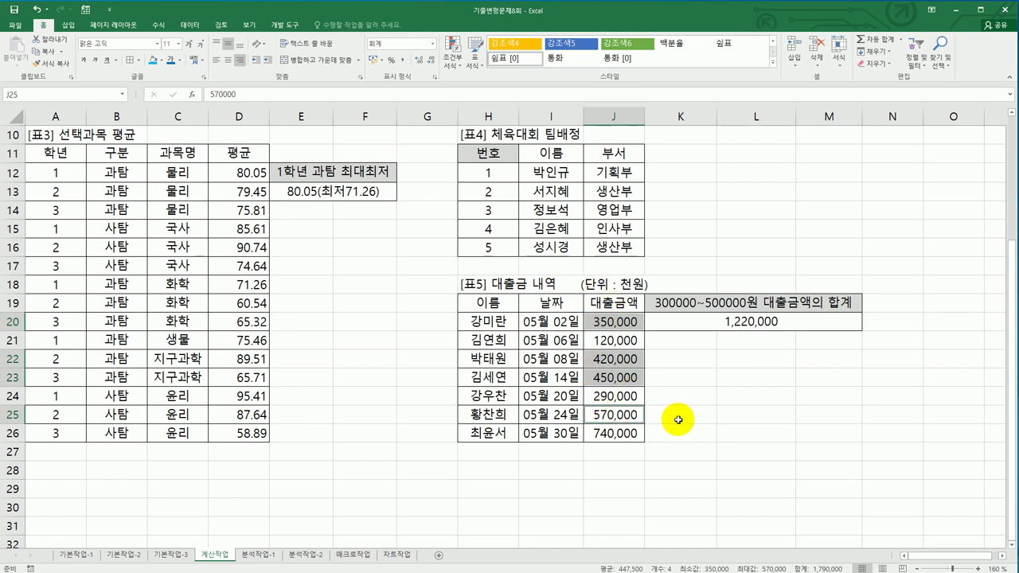
pyautogui.click(613, 321)
pyautogui.keyDown('ctrl'); pyautogui.click(613, 360); pyautogui.keyUp('ctrl')
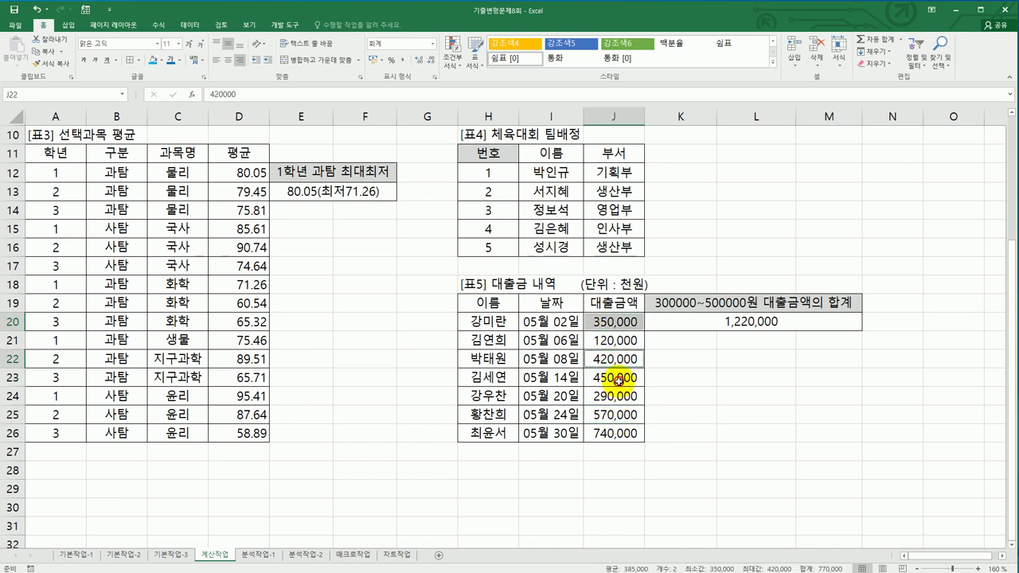
pyautogui.keyDown('ctrl'); pyautogui.click(619, 380); pyautogui.keyUp('ctrl')
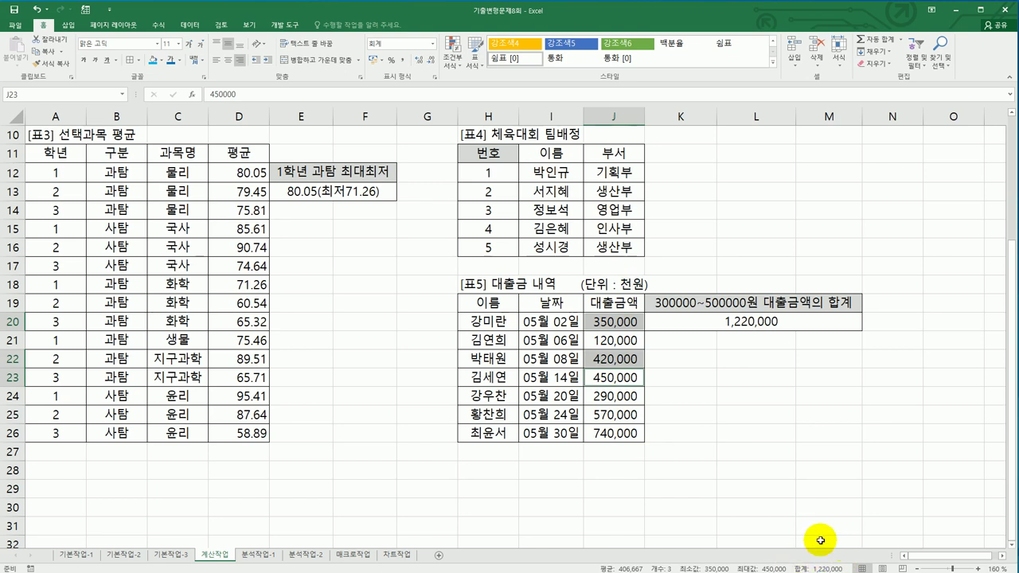
# - Return the 계산작업 selection to cell A1 and switch to the 분석작업-1 worksheet
pyautogui.scroll(1, 737, 497)
pyautogui.scroll(2, 737, 497)
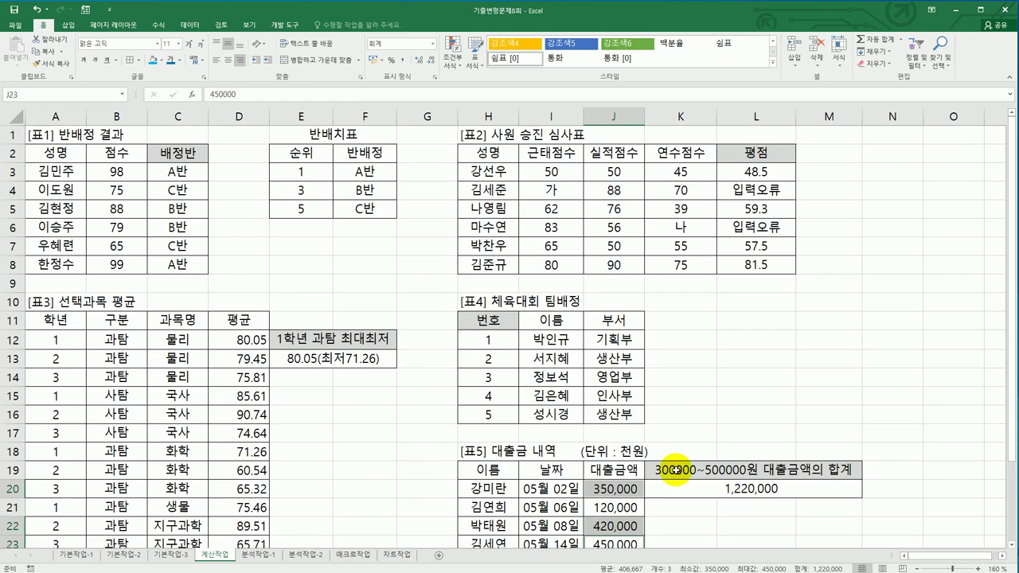
pyautogui.click(52, 133)
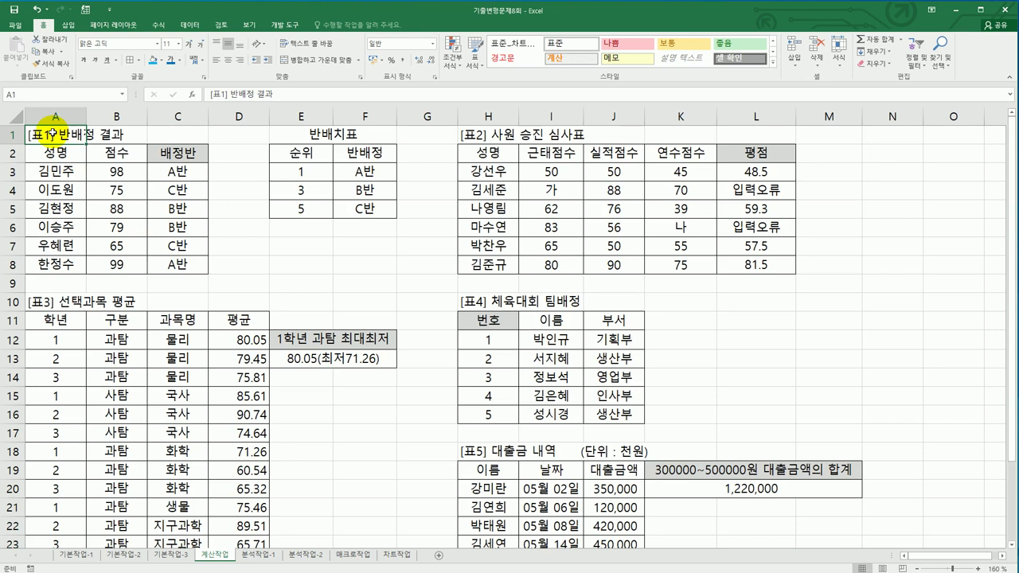
pyautogui.click(252, 555)
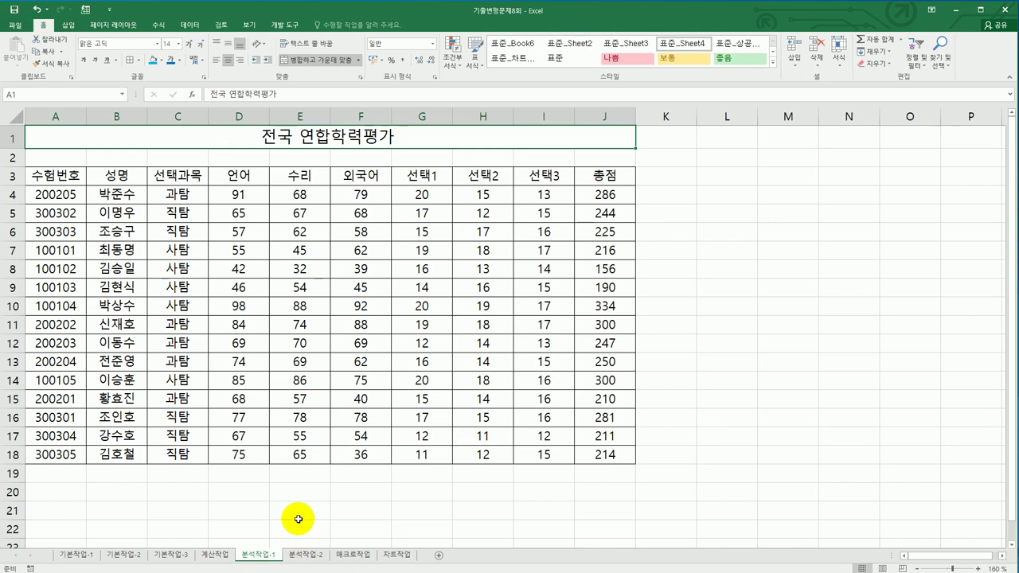
# - Sort the 전국 연합학력평가 table in ascending order by the 선택과목 column
pyautogui.click(179, 189)
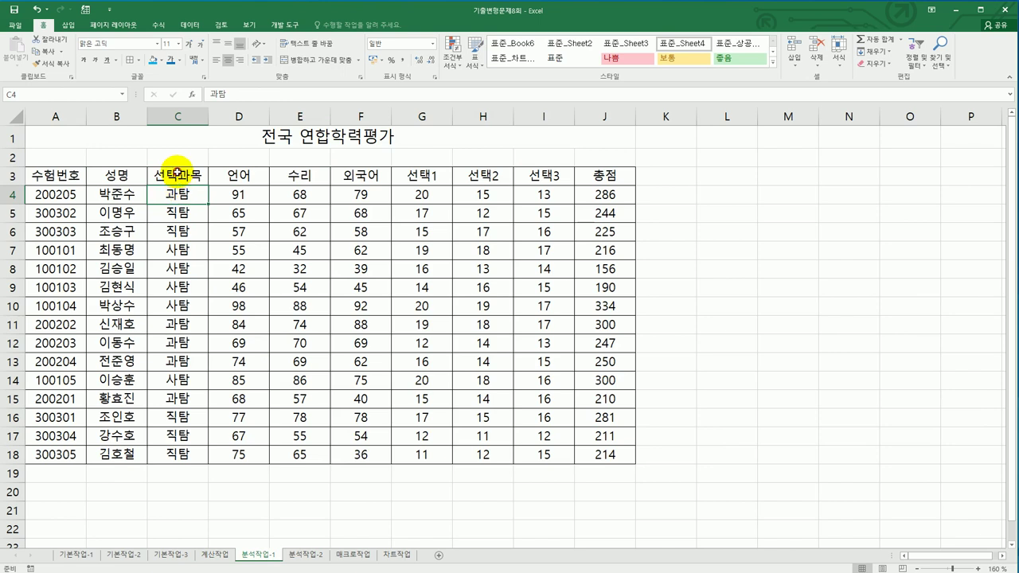
pyautogui.click(184, 345)
pyautogui.click(180, 288)
pyautogui.click(178, 254)
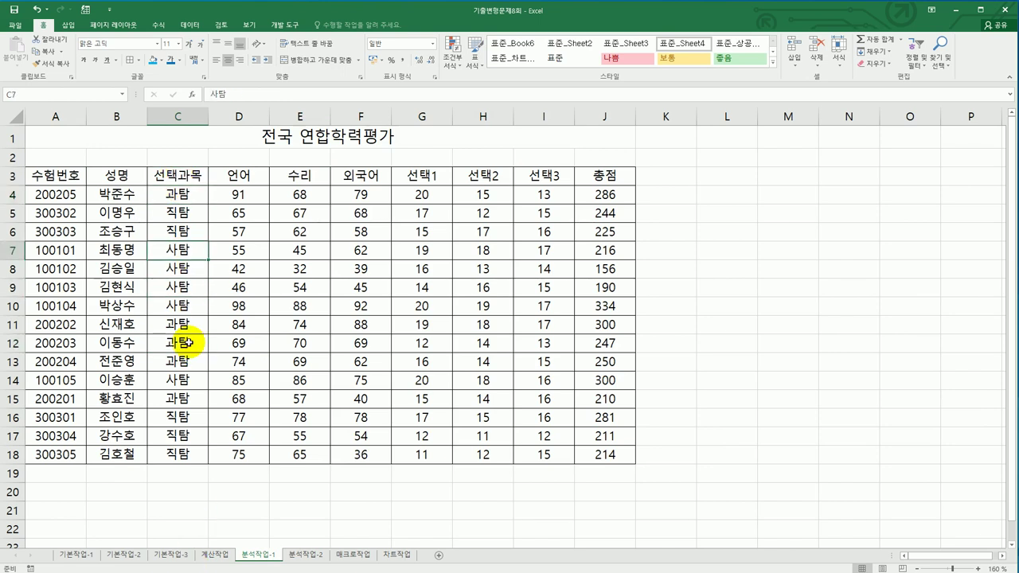
pyautogui.click(188, 24)
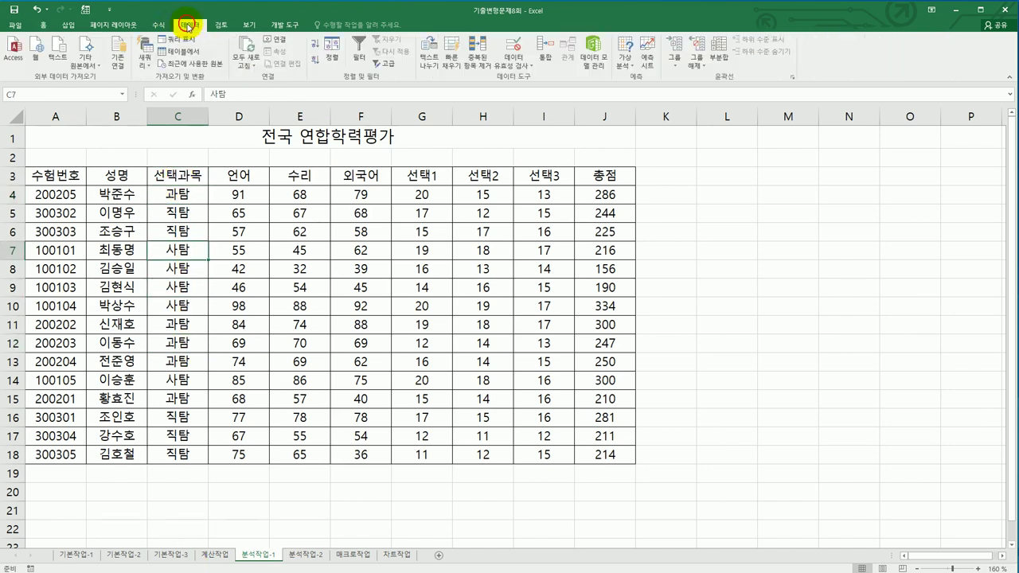
pyautogui.click(315, 44)
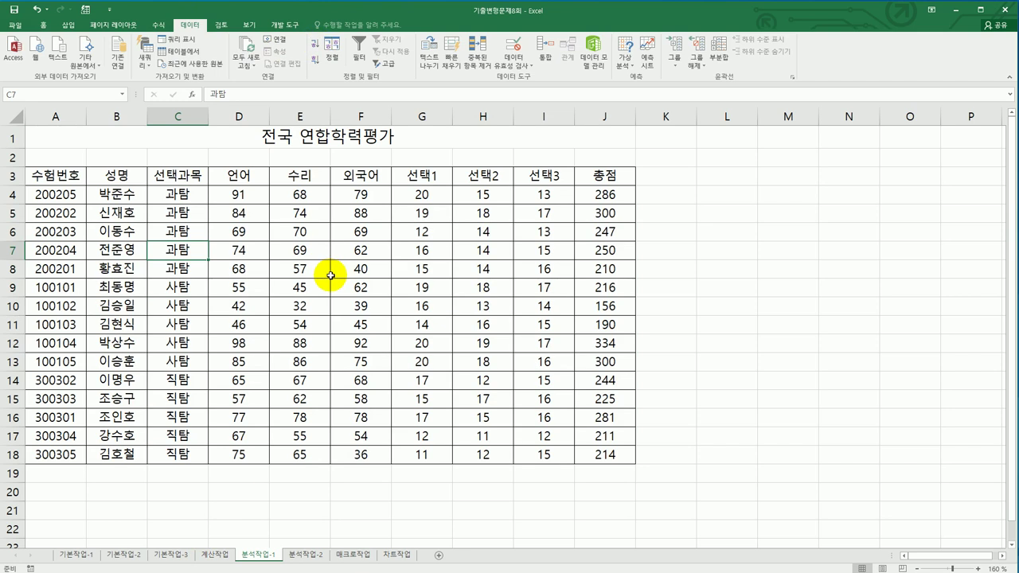
# - Start a subtotal on the exam table, grouped by 선택과목 and using the 최대값 function
pyautogui.click(719, 57)
pyautogui.moveTo(306, 212); pyautogui.dragTo(762, 167)
pyautogui.click(746, 197)
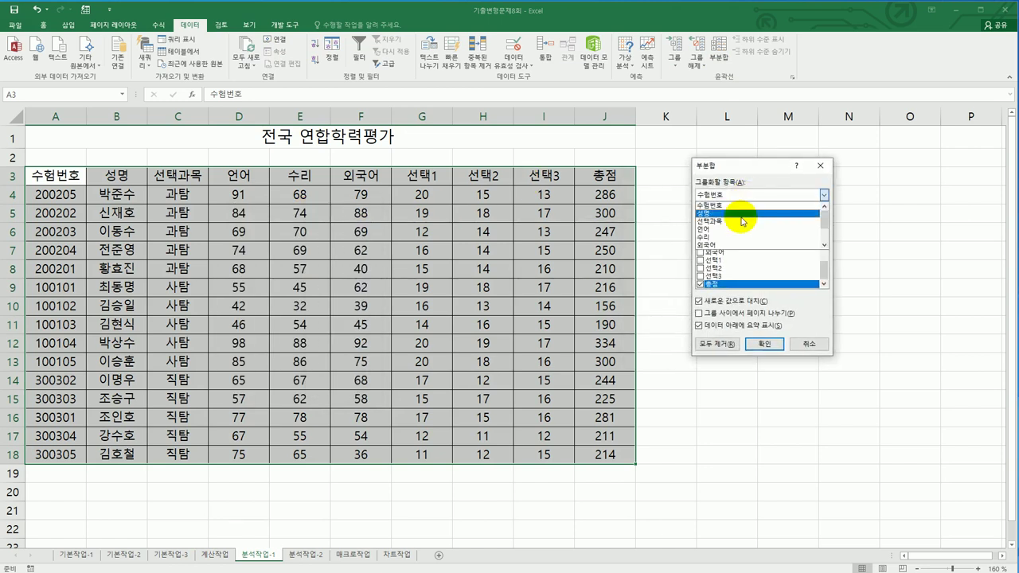
pyautogui.click(740, 227)
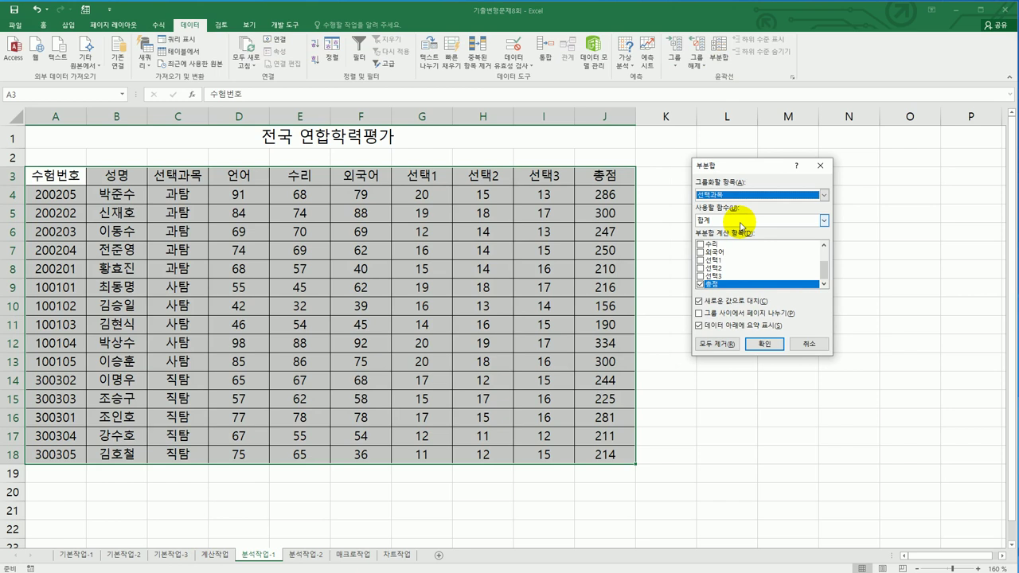
pyautogui.click(739, 220)
pyautogui.click(739, 255)
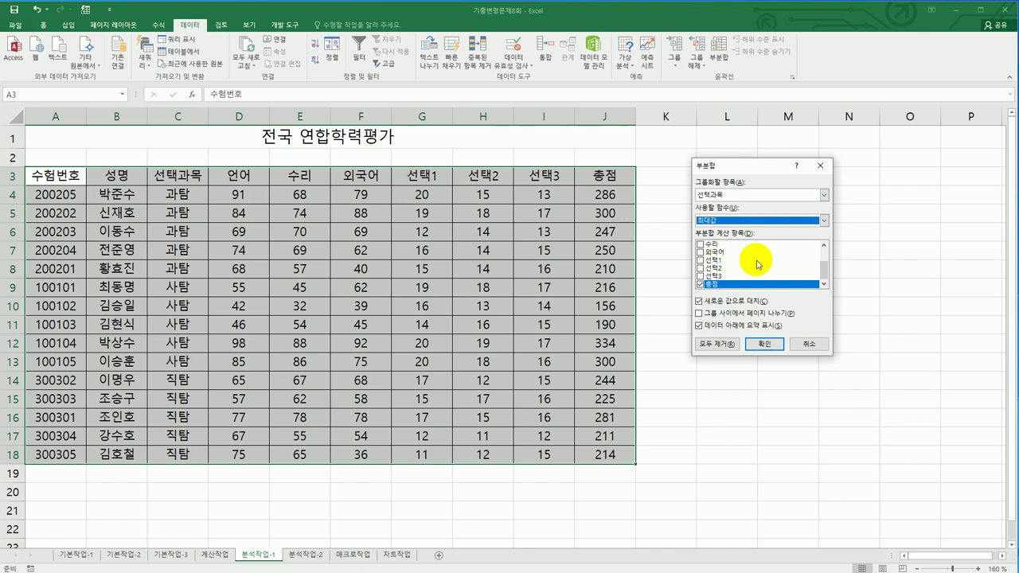
# - Apply the 최대값 subtotal to 언어, 수리, 외국어, 선택1, 선택2 and 선택3 but not 총점, and fit column C's width to its contents
pyautogui.click(824, 246)
pyautogui.click(824, 246)
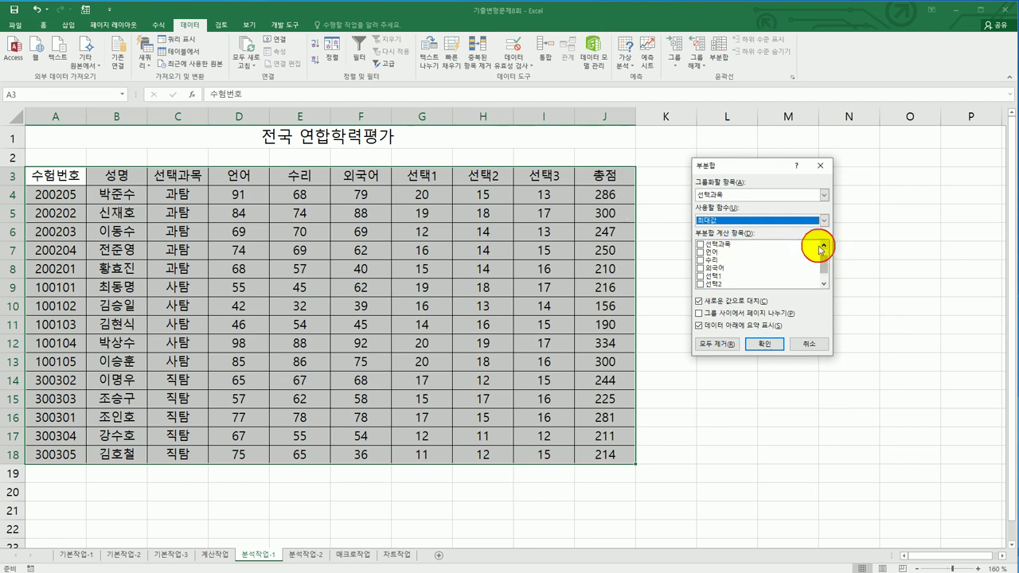
pyautogui.click(701, 251)
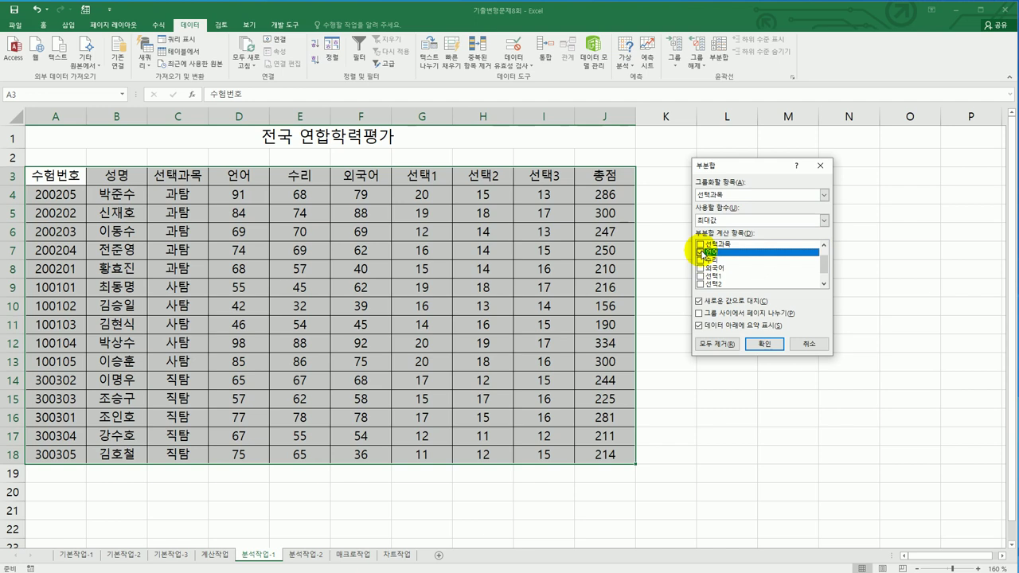
pyautogui.click(700, 260)
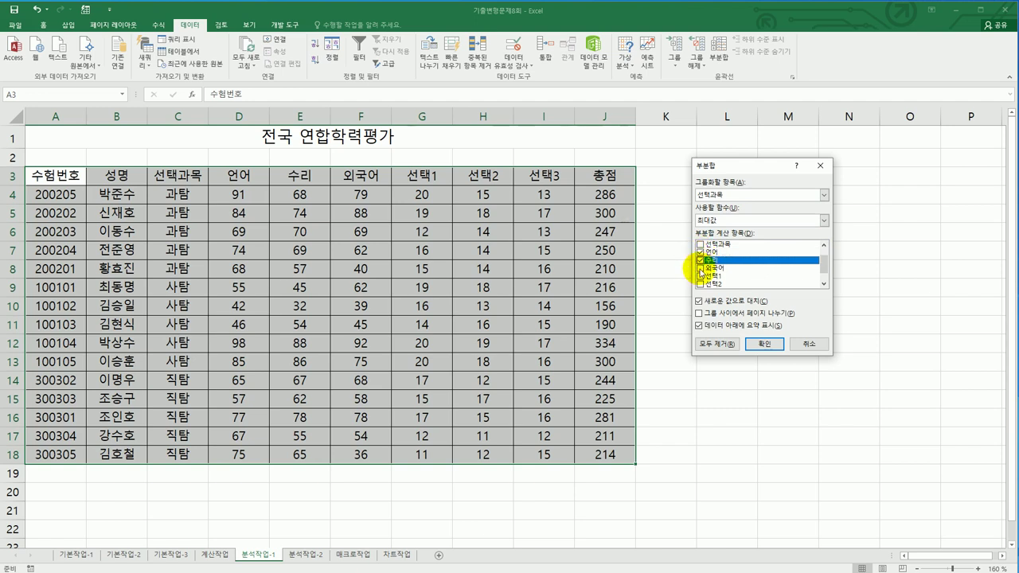
pyautogui.click(701, 268)
pyautogui.click(701, 275)
pyautogui.click(701, 283)
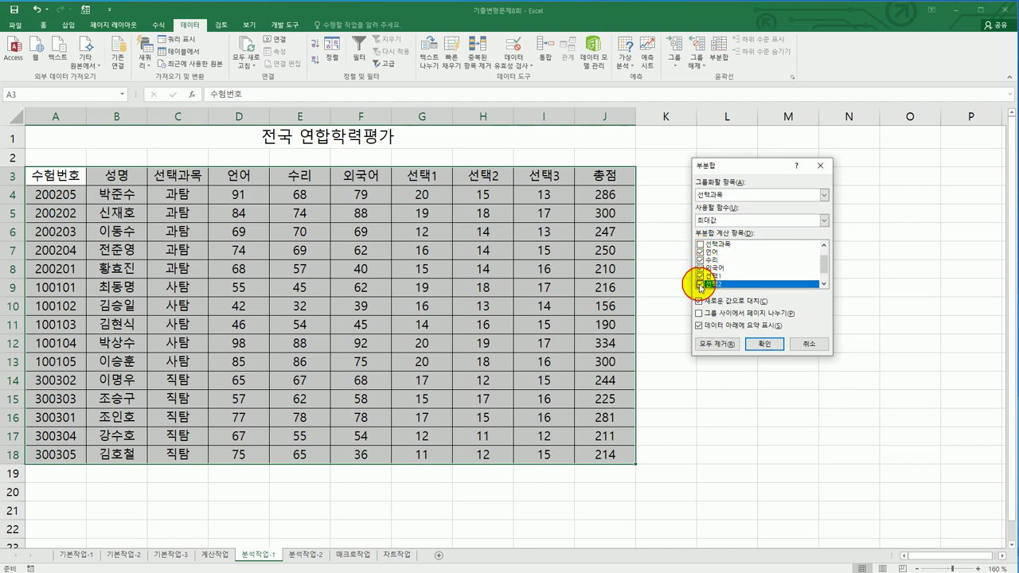
pyautogui.click(700, 275)
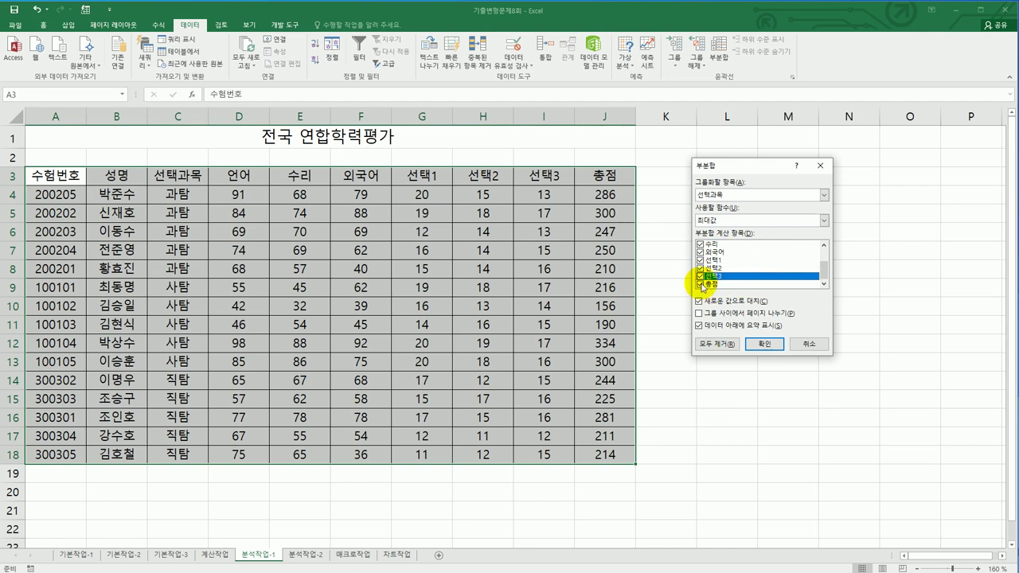
pyautogui.click(701, 283)
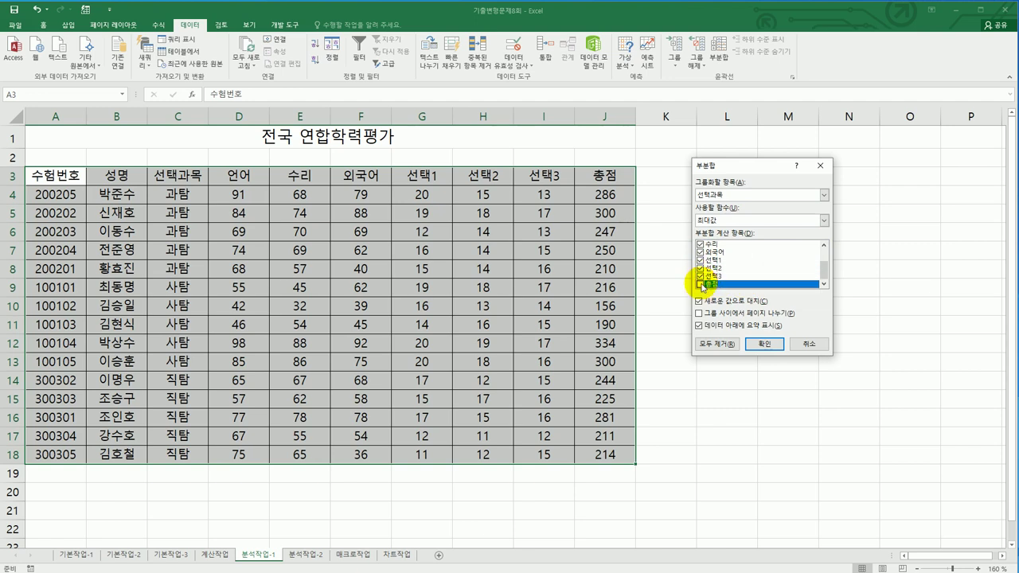
pyautogui.click(765, 344)
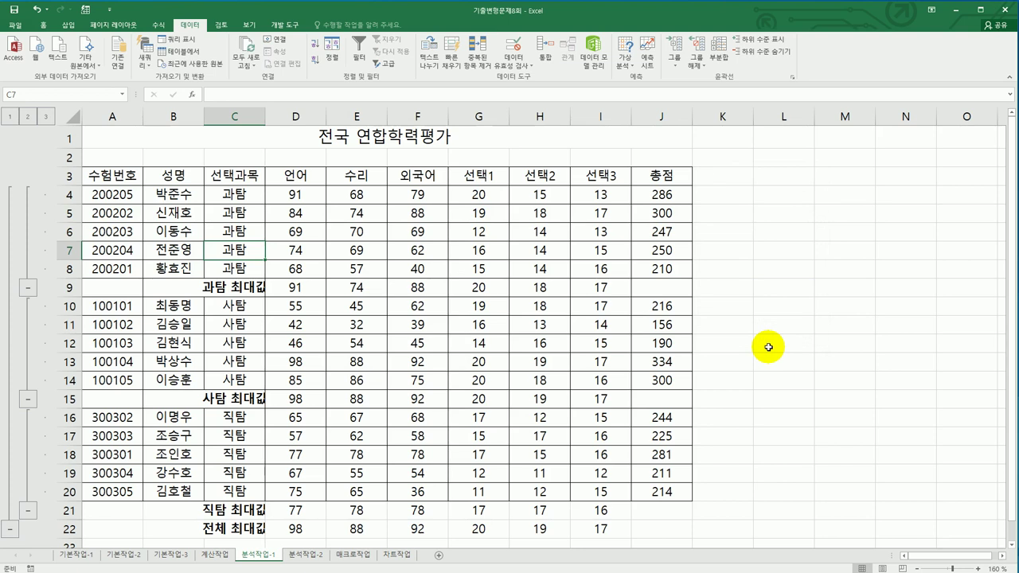
pyautogui.doubleClick(265, 117)
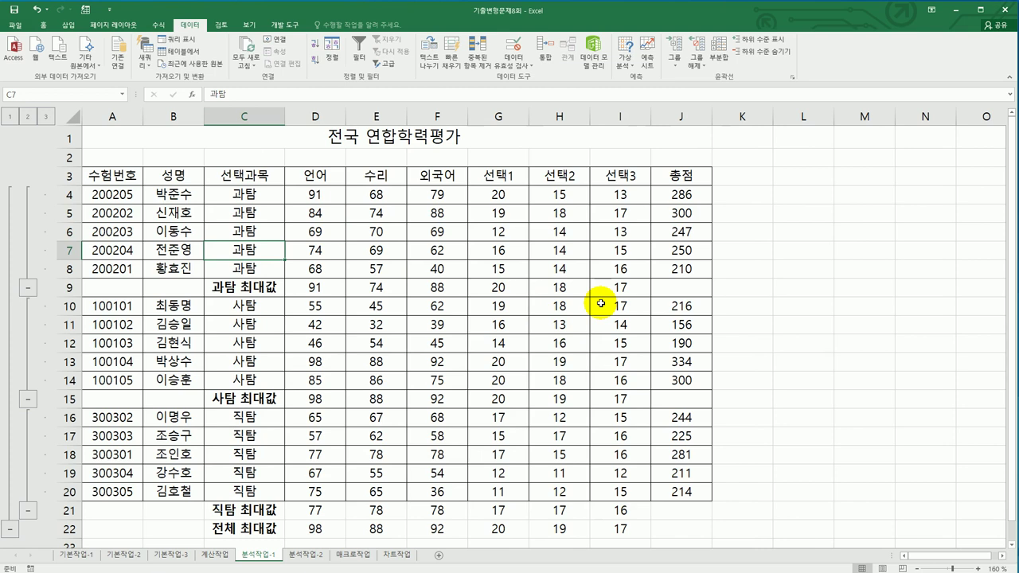
# - Add a second subtotal by 선택과목 with the 최소값 function, without replacing the existing 최대값 subtotals, and review the subtotal rows
pyautogui.click(719, 56)
pyautogui.moveTo(755, 164); pyautogui.dragTo(833, 167)
pyautogui.click(810, 304)
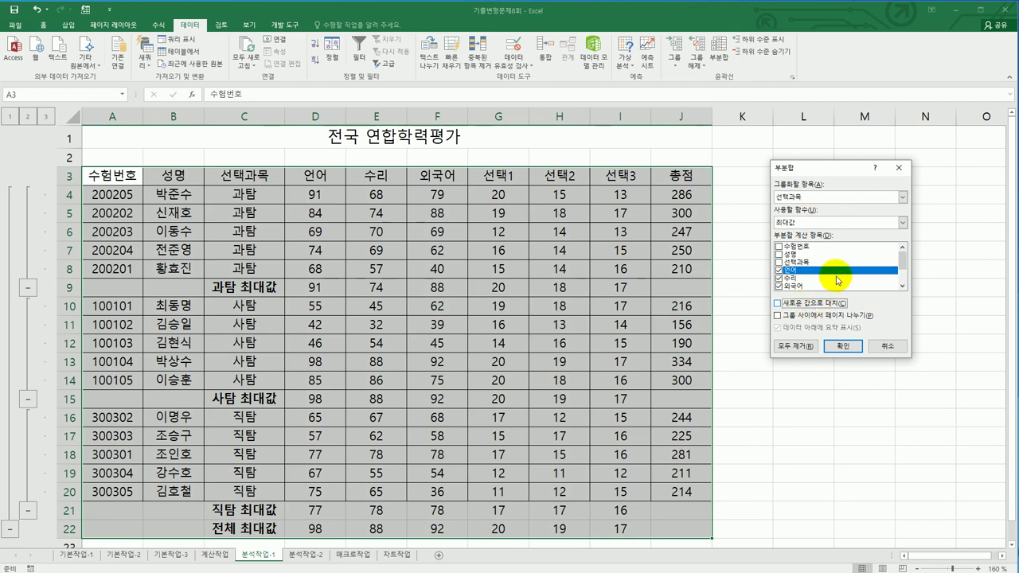
pyautogui.click(830, 223)
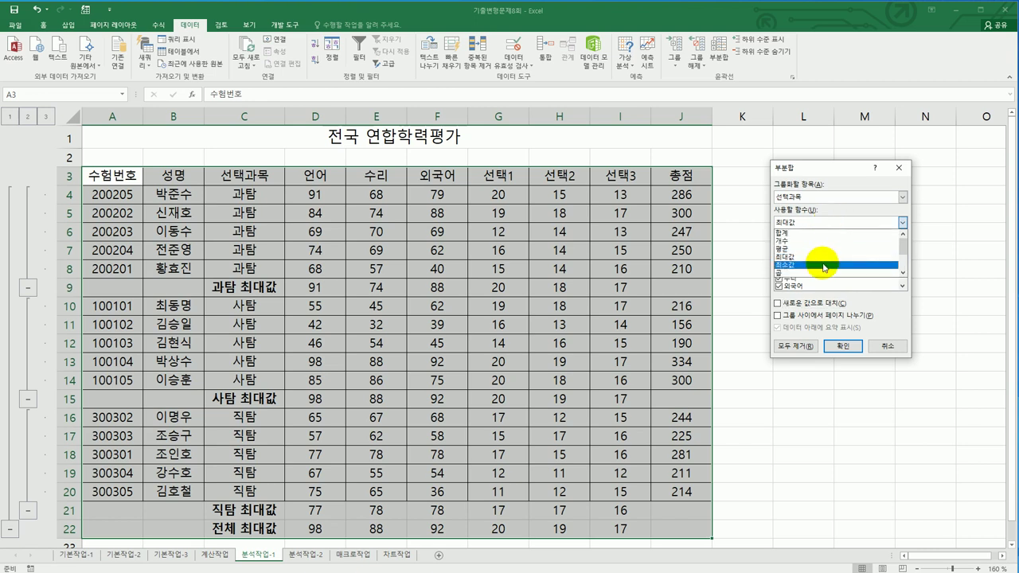
pyautogui.click(824, 264)
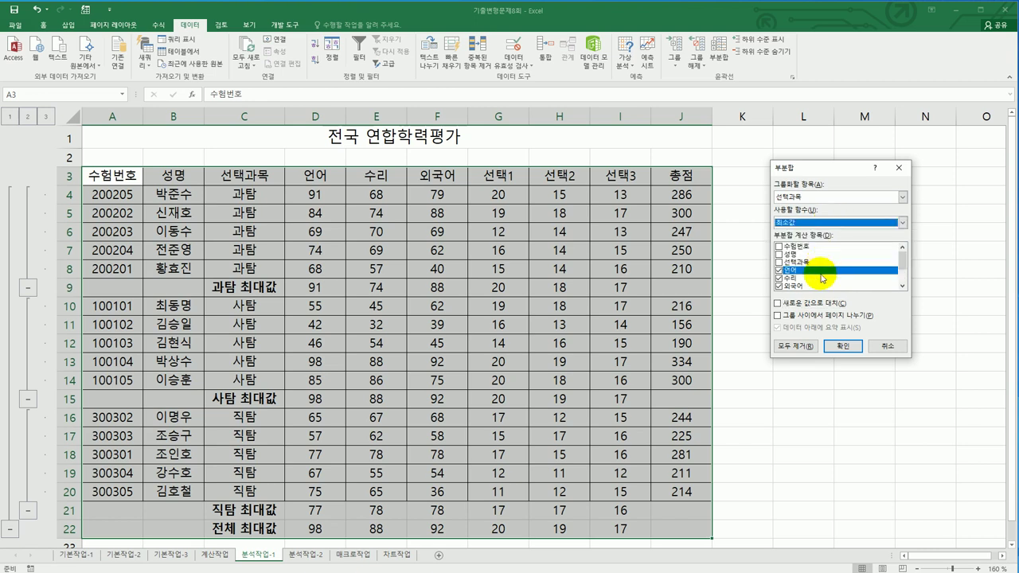
pyautogui.click(843, 346)
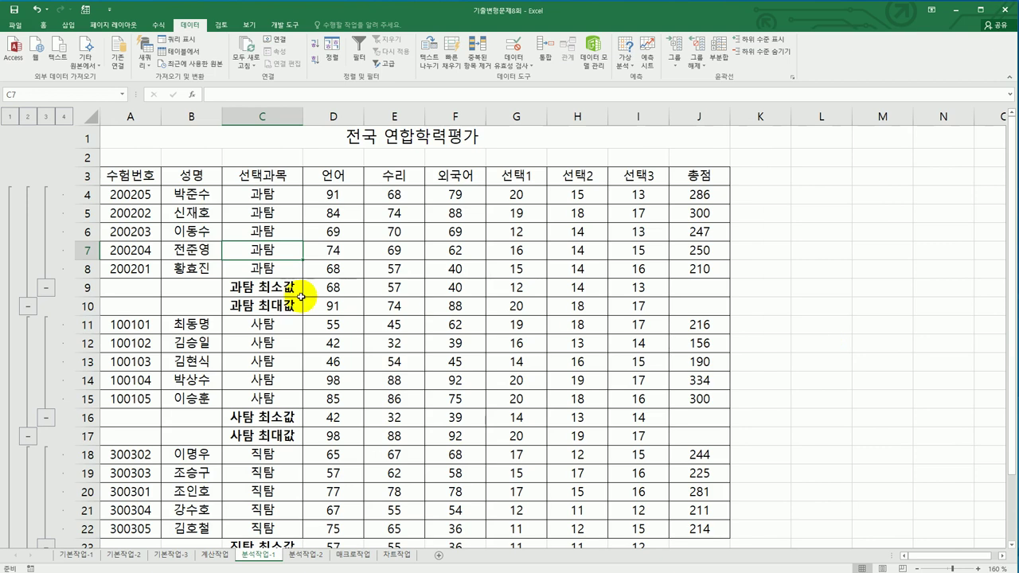
pyautogui.click(285, 303)
pyautogui.click(285, 287)
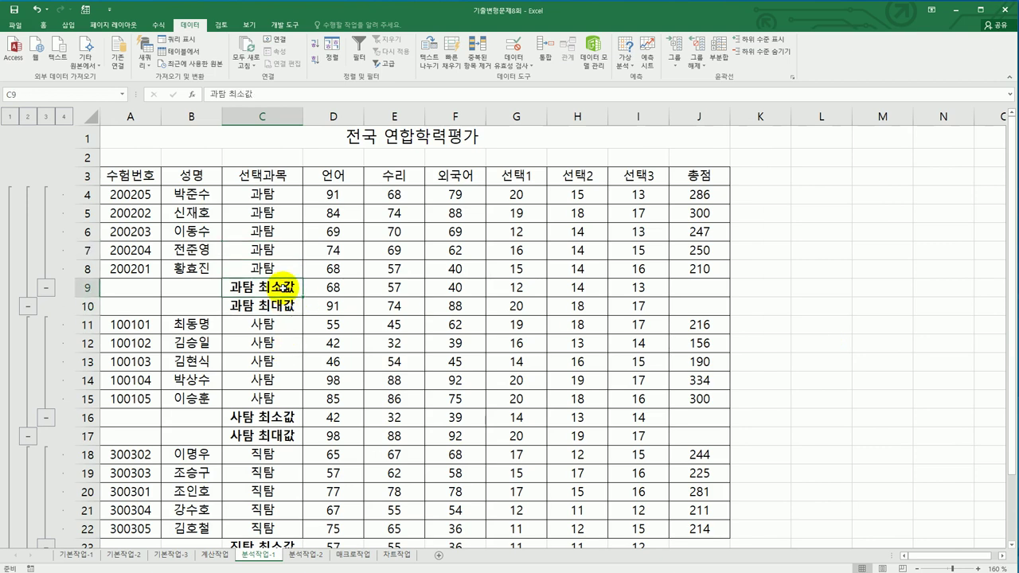
pyautogui.scroll(-2, 589, 315)
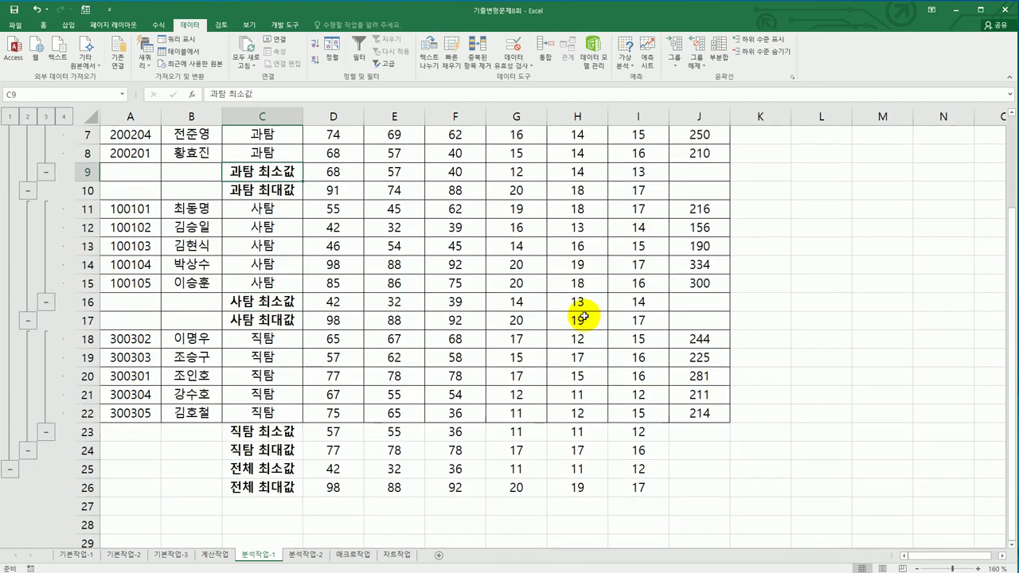
pyautogui.scroll(2, 586, 316)
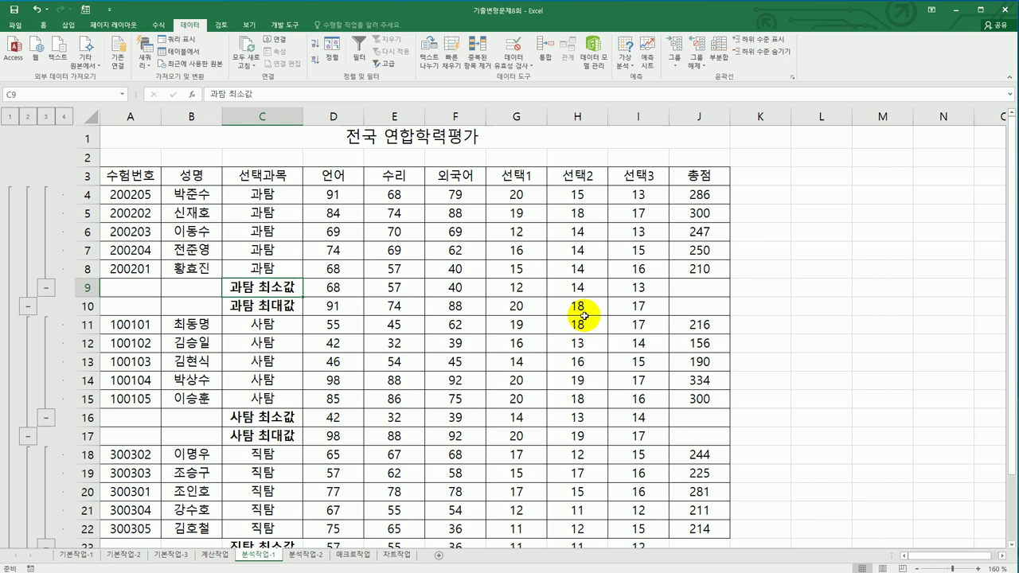
# - Switch to the 분석작업-2 worksheet and look over the monthly 관리비내역 tables and the empty 표4
pyautogui.click(305, 558)
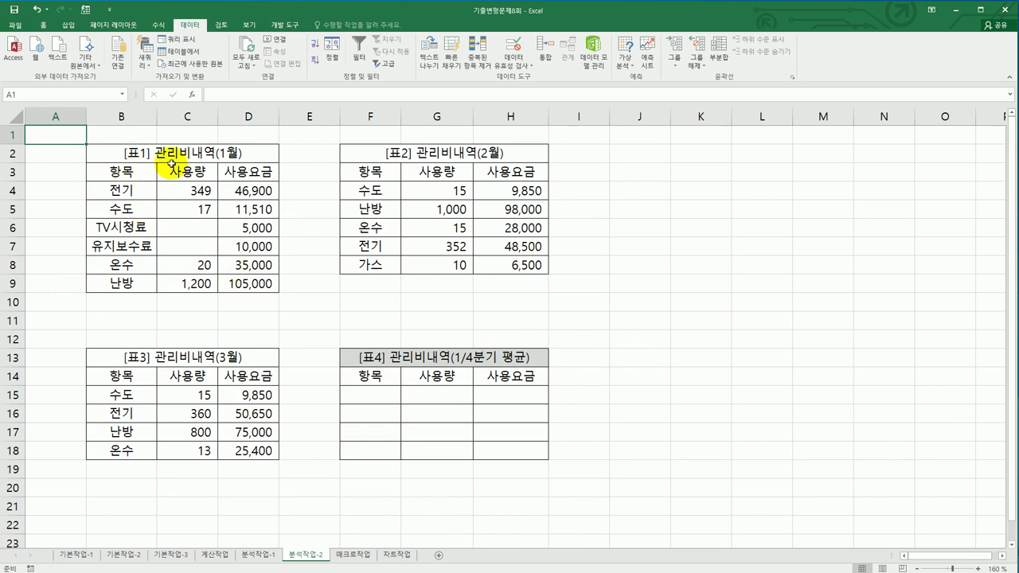
pyautogui.click(434, 152)
pyautogui.click(209, 375)
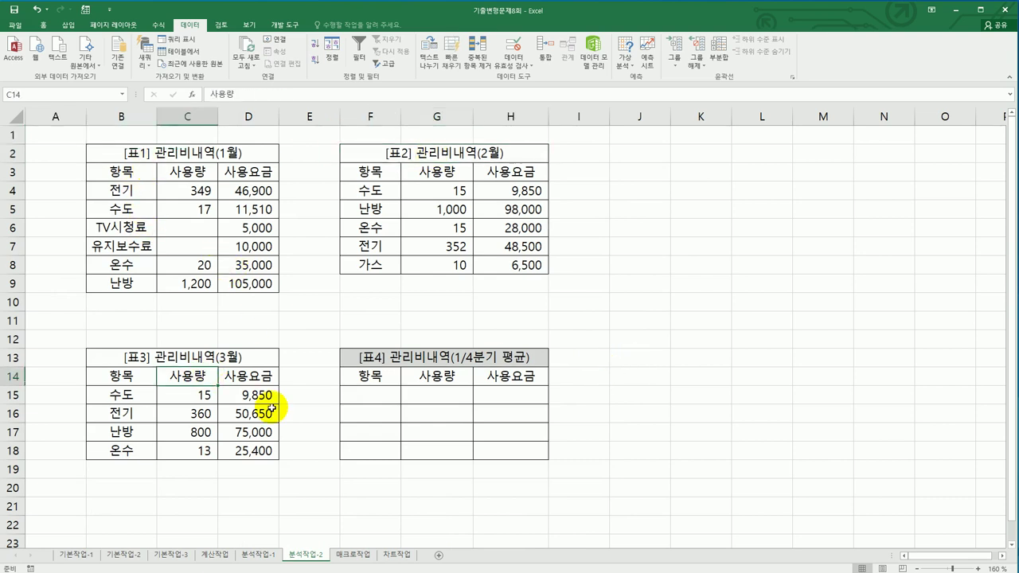
pyautogui.moveTo(370, 376); pyautogui.dragTo(504, 448)
pyautogui.click(645, 446)
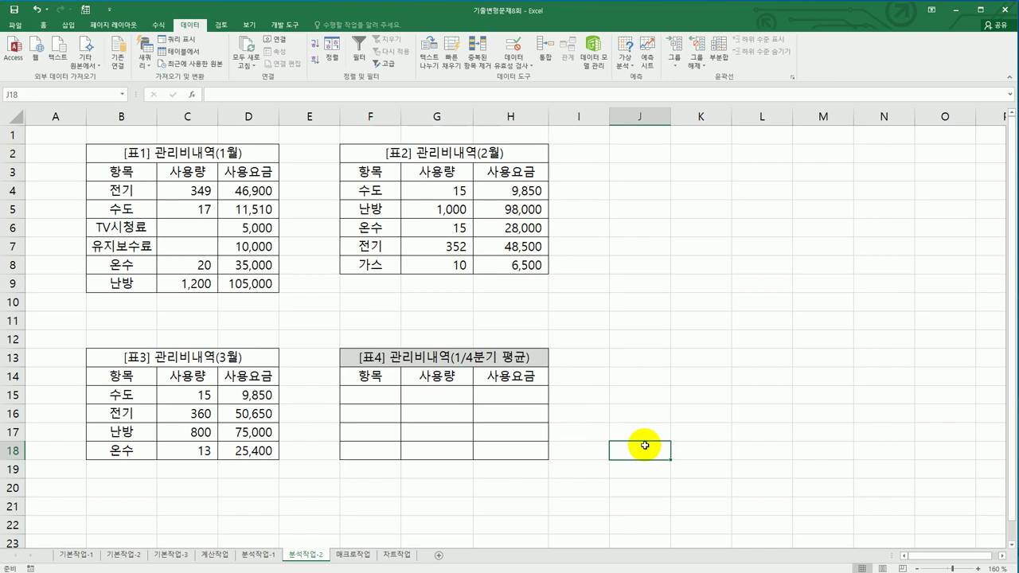
# - Fill the 항목 column of 표4 in F15:F18 with 전기, 수도, 난방 and 온수
pyautogui.click(370, 395)
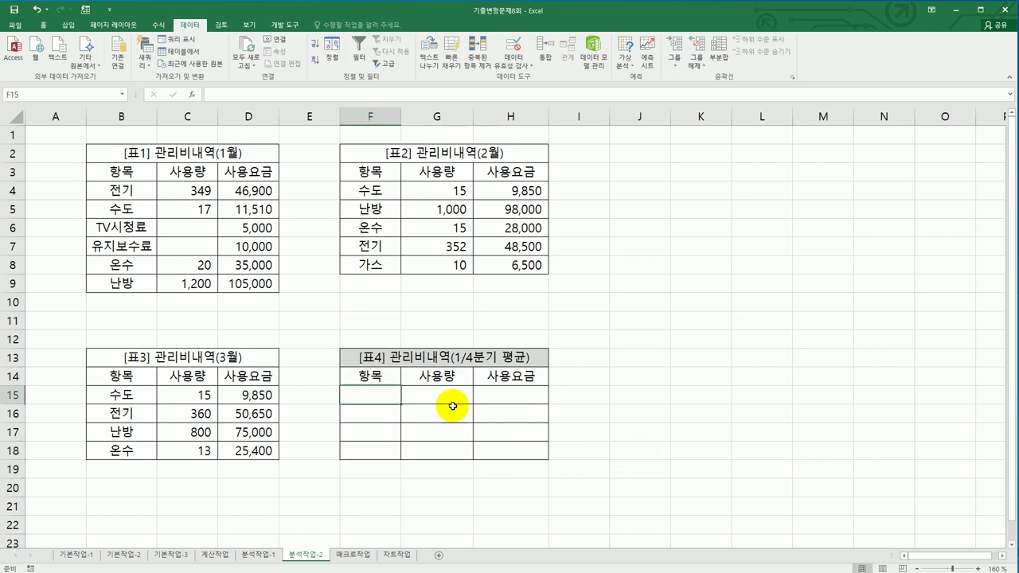
pyautogui.write('wjs')
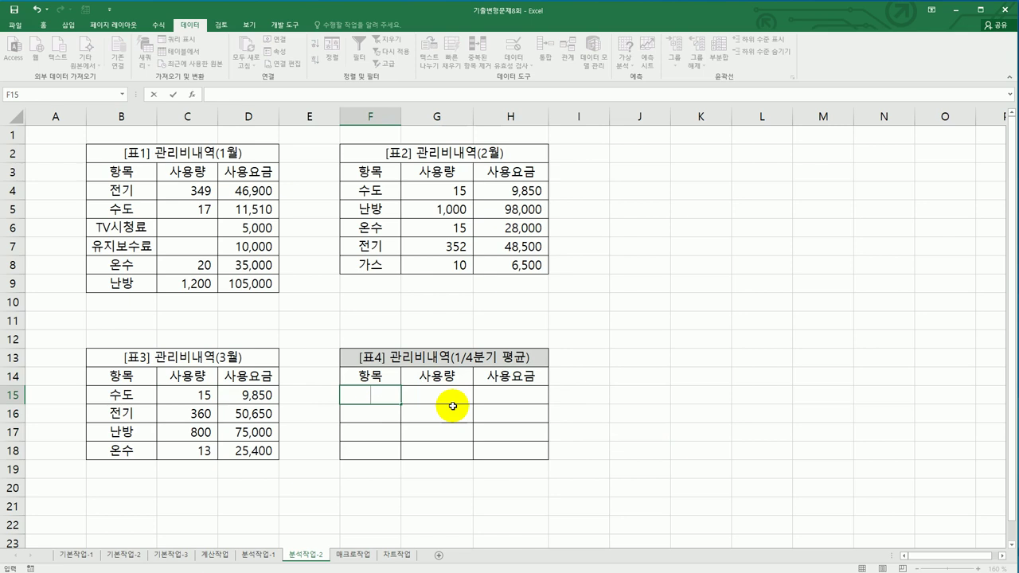
pyautogui.write('전기')
pyautogui.press('Return')
pyautogui.write('수도')
pyautogui.hotkey('ctrl', 'Return')
pyautogui.press('Return')
pyautogui.write('난방')
pyautogui.hotkey('ctrl', 'Return')
pyautogui.press('Return')
pyautogui.write('온수')
pyautogui.press('Return')
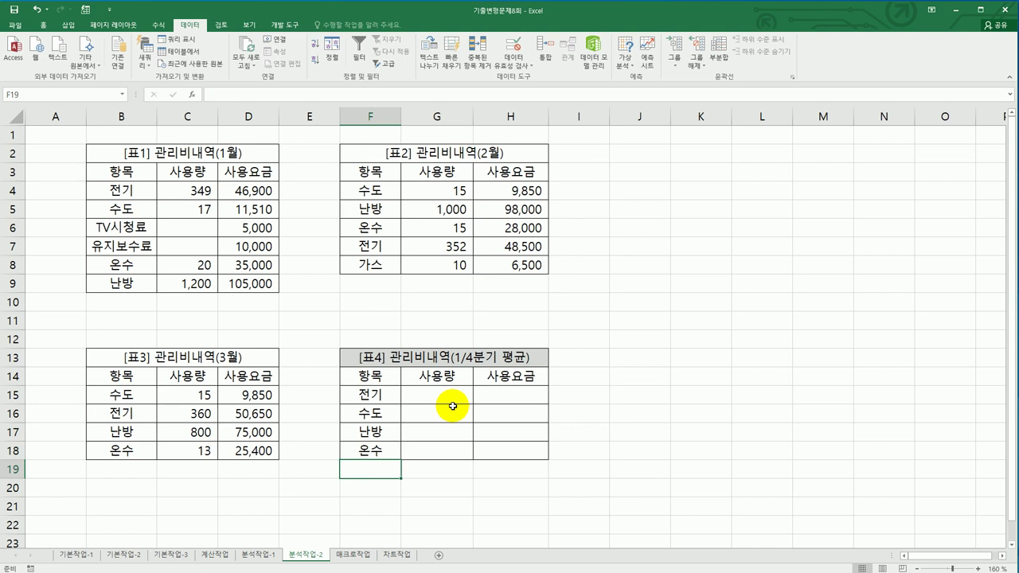
# - Start a data consolidation on 표4's range F14:H18 with the 평균 function
pyautogui.moveTo(398, 377); pyautogui.dragTo(499, 448)
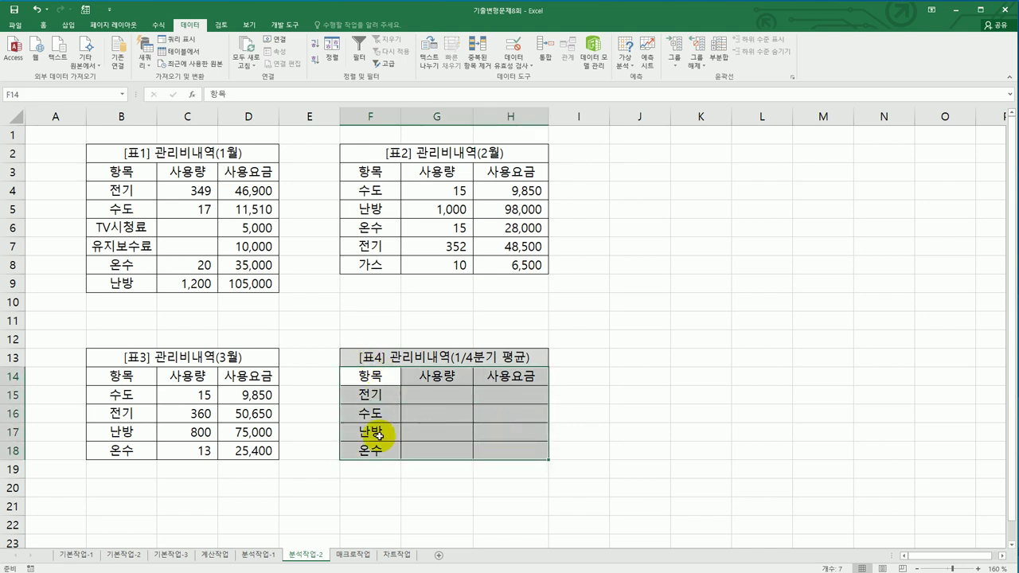
pyautogui.click(546, 68)
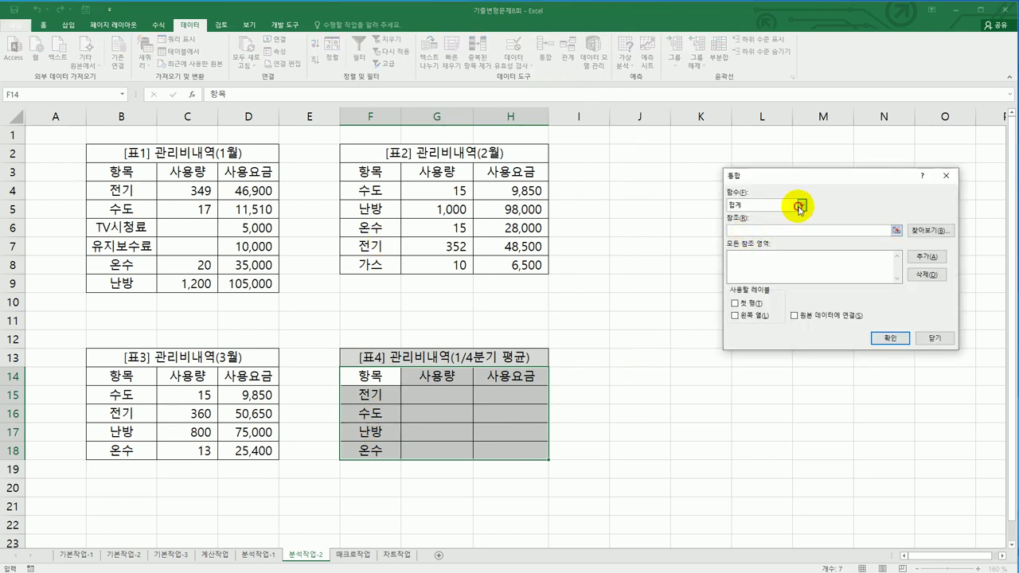
pyautogui.click(800, 206)
pyautogui.click(785, 223)
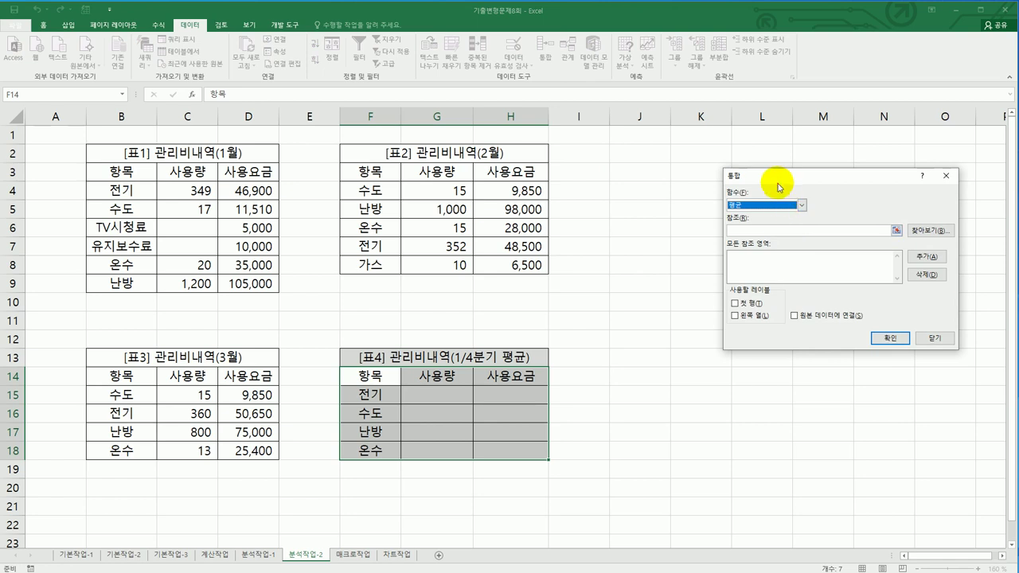
# - Add the 표1, 표2 and 표3 ranges B3:D9, F3:H8 and B14:D18 as references for the consolidation
pyautogui.moveTo(780, 180); pyautogui.dragTo(677, 207)
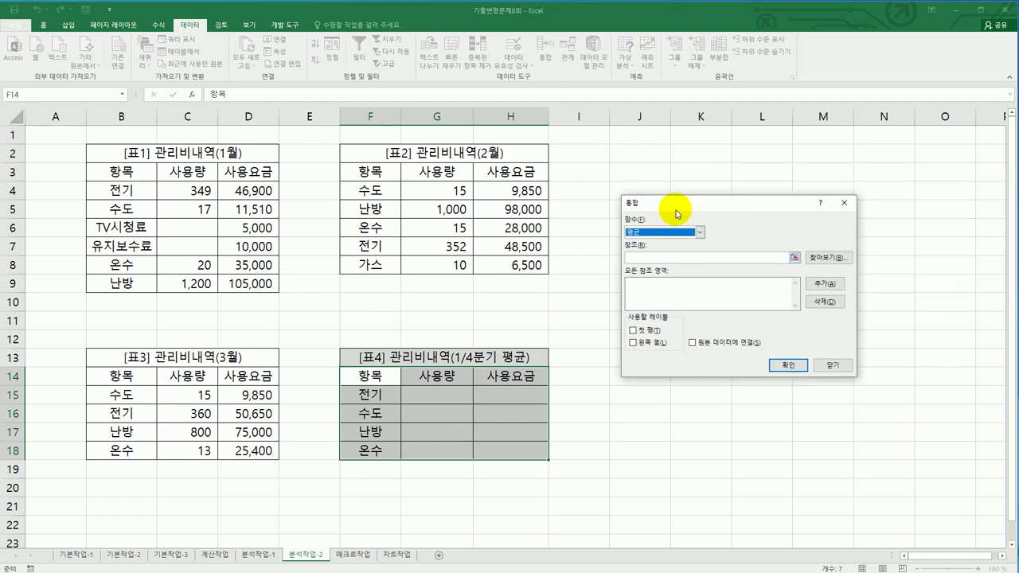
pyautogui.click(683, 258)
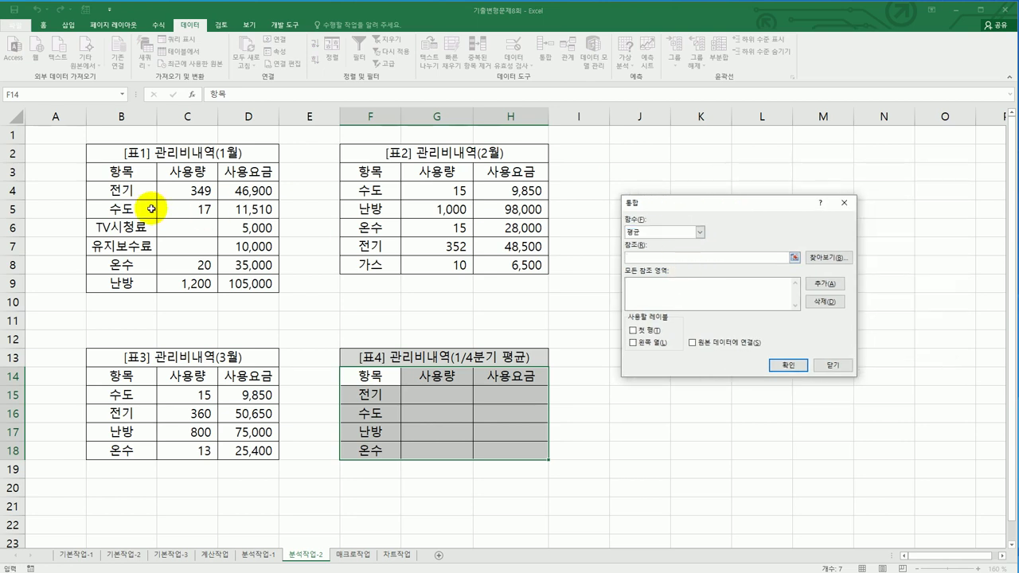
pyautogui.moveTo(132, 175); pyautogui.dragTo(243, 284)
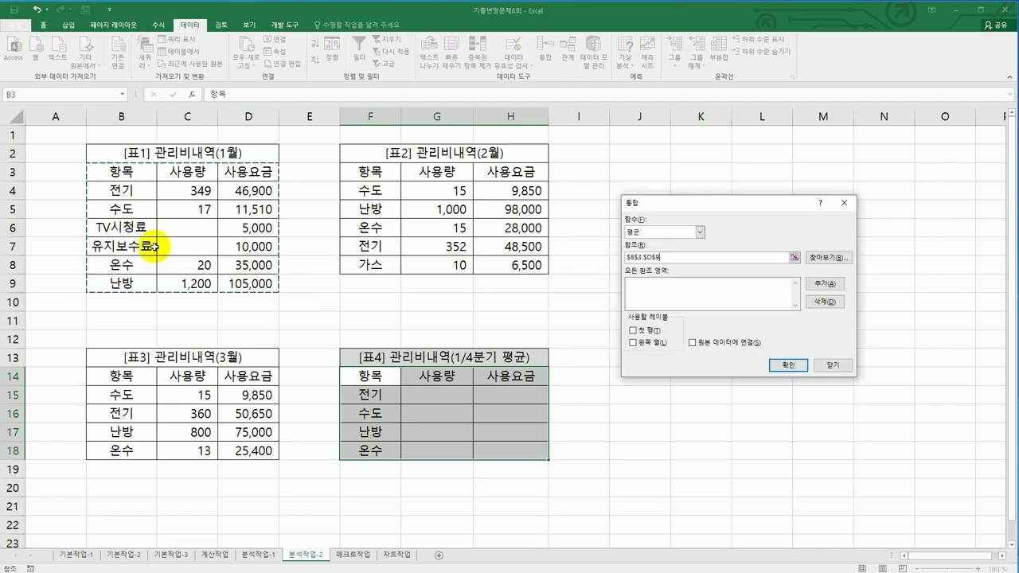
pyautogui.click(810, 286)
pyautogui.moveTo(381, 172); pyautogui.dragTo(520, 266)
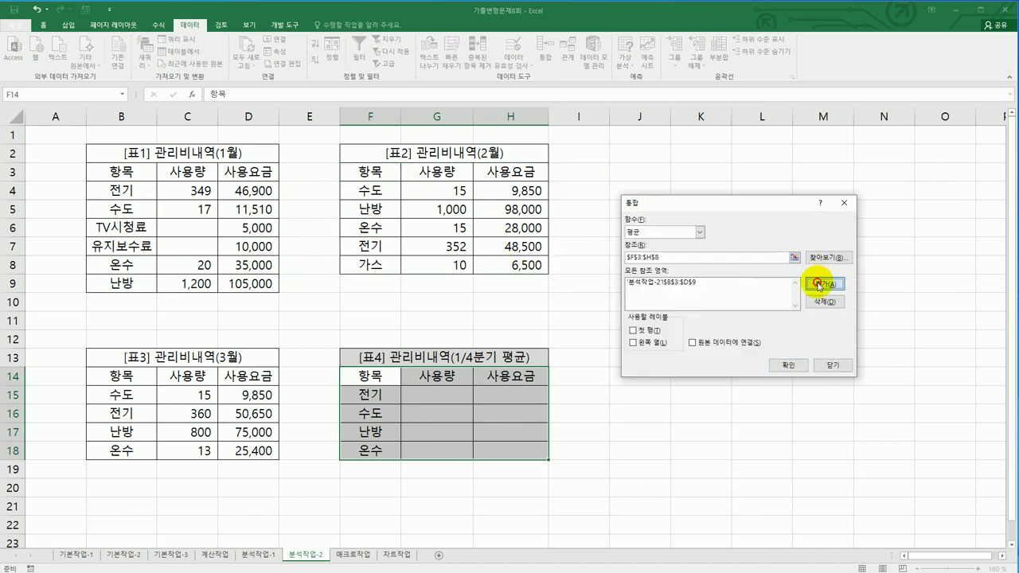
pyautogui.click(820, 285)
pyautogui.moveTo(126, 375); pyautogui.dragTo(238, 451)
pyautogui.click(820, 284)
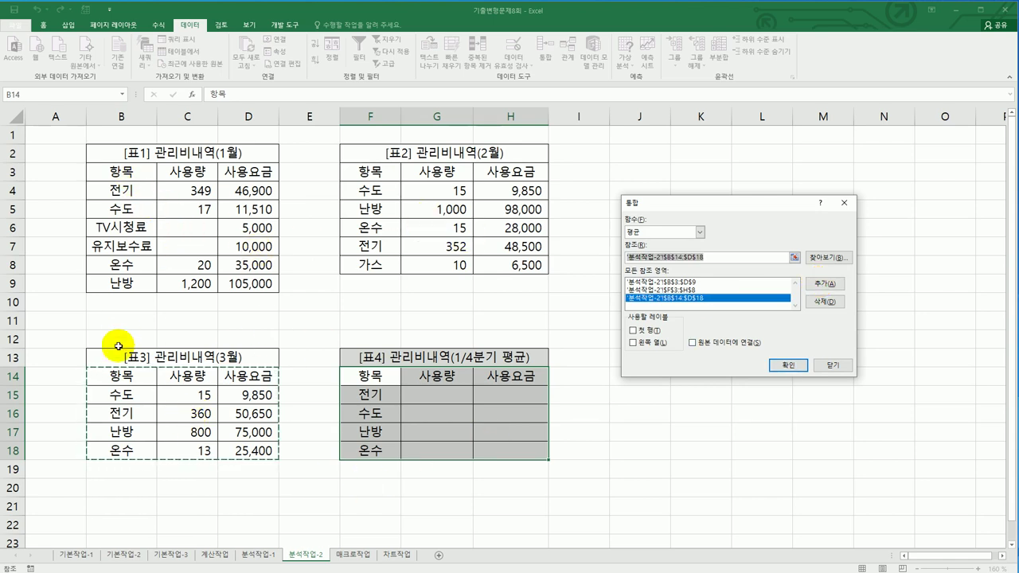
# - Use both the 첫 행 and 왼쪽 열 labels, run the consolidation into 표4, and check its 항목 entries
pyautogui.click(642, 343)
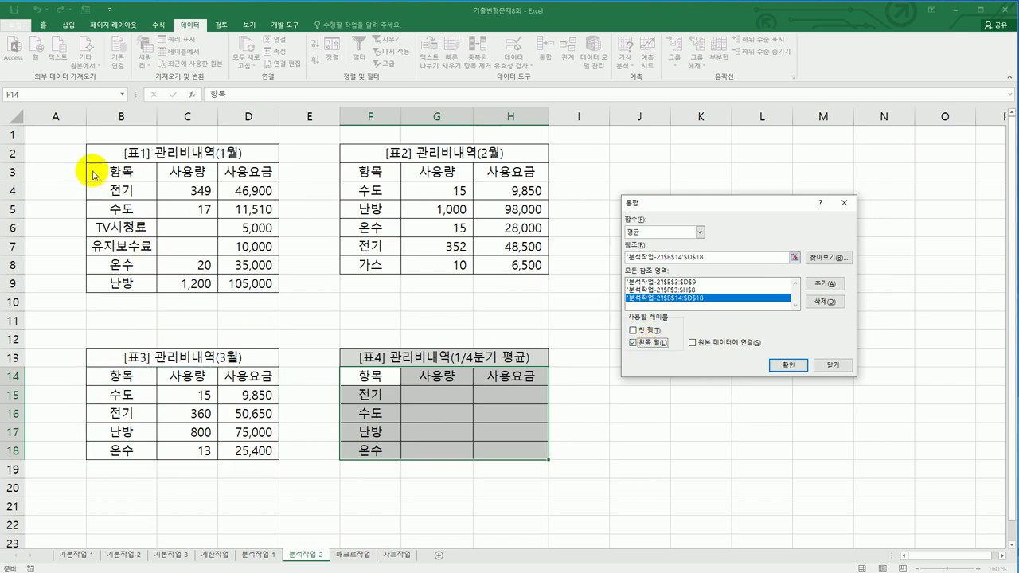
pyautogui.click(650, 333)
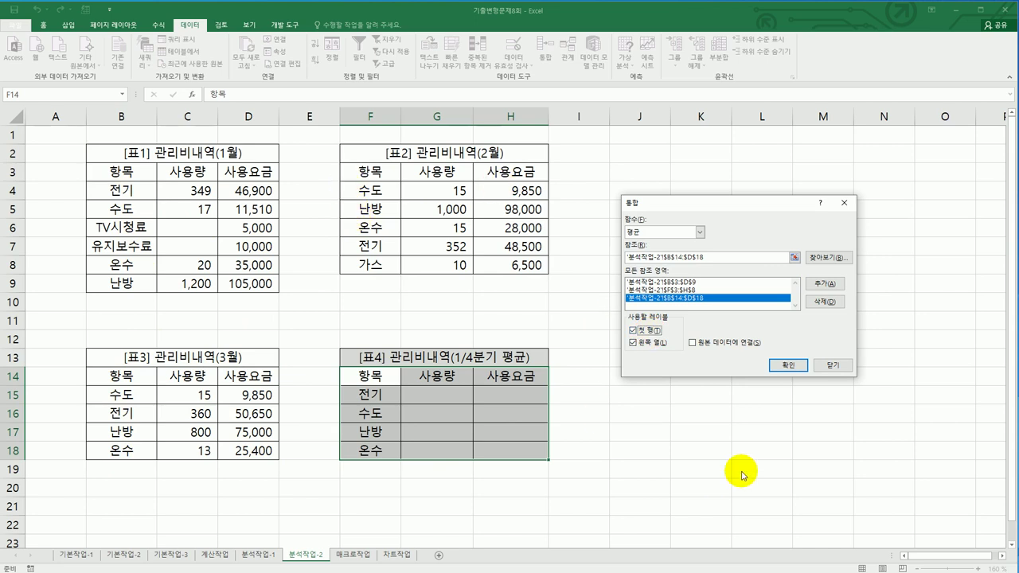
pyautogui.click(779, 367)
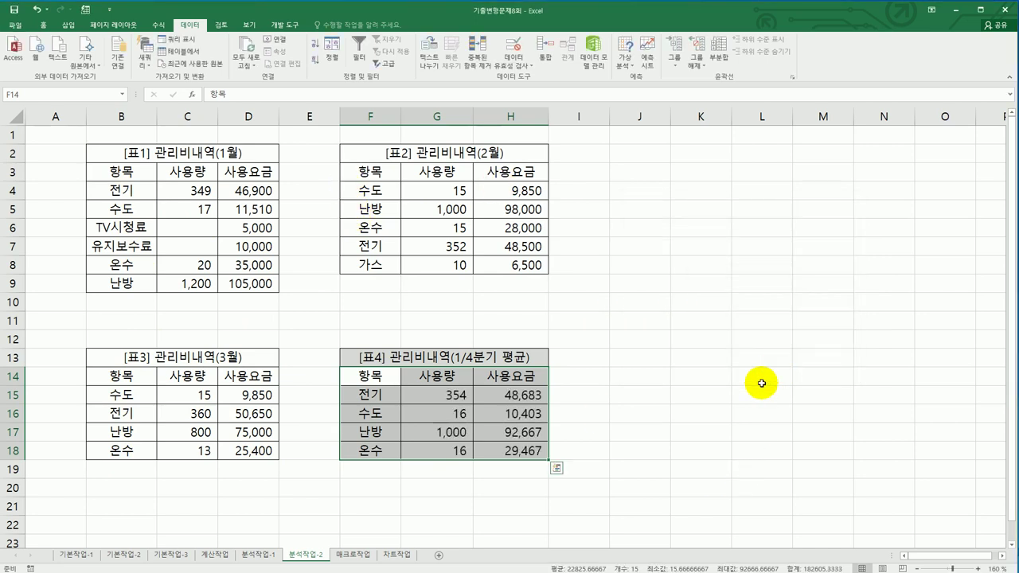
pyautogui.moveTo(375, 391); pyautogui.dragTo(371, 450)
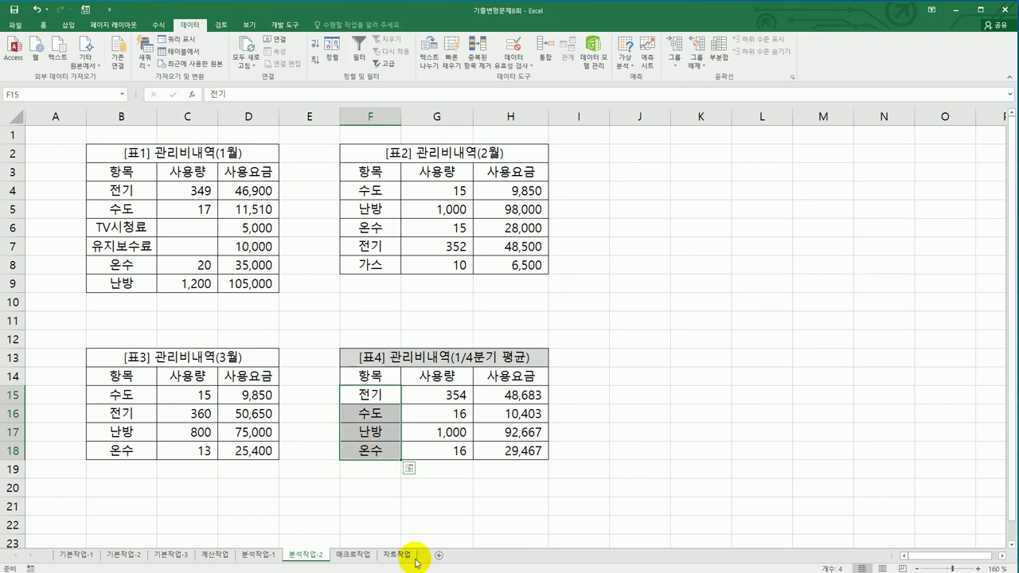
# - Switch to the 매크로작업 worksheet and look over the 중식음식점 일일 매출현황 table and its empty 평균 row
pyautogui.click(355, 555)
pyautogui.click(596, 476)
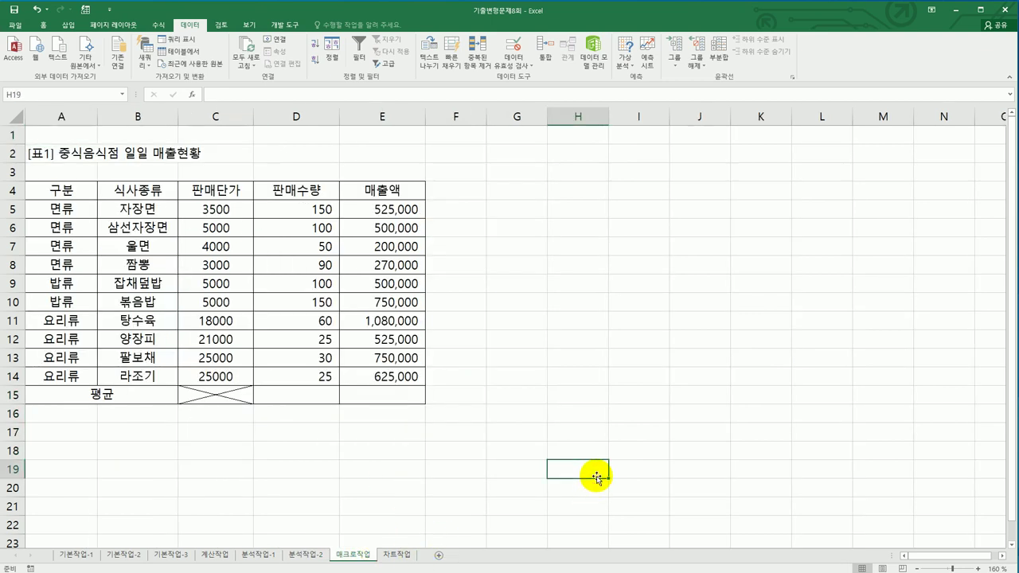
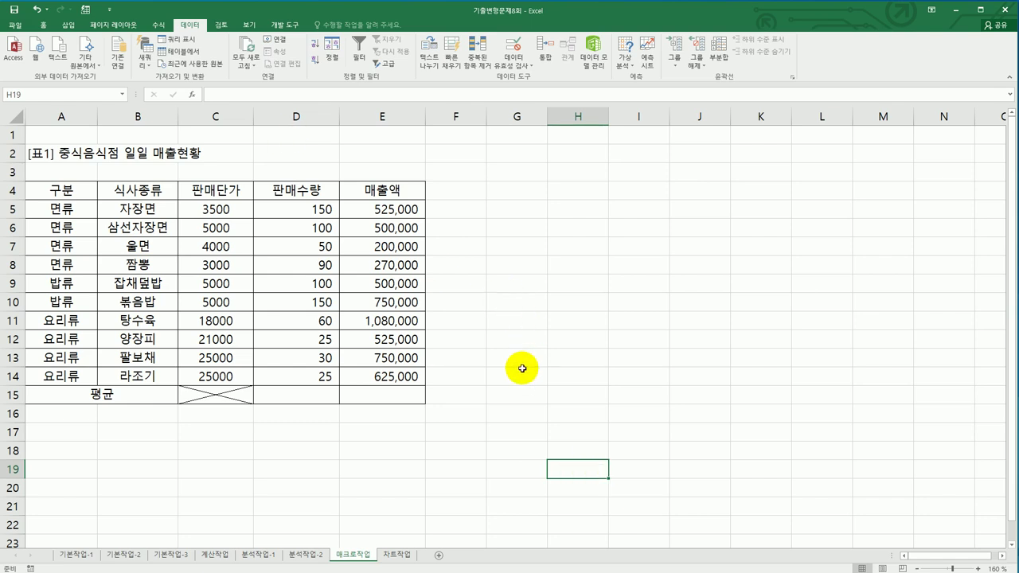
pyautogui.click(625, 208)
pyautogui.click(509, 373)
pyautogui.click(354, 453)
pyautogui.click(701, 375)
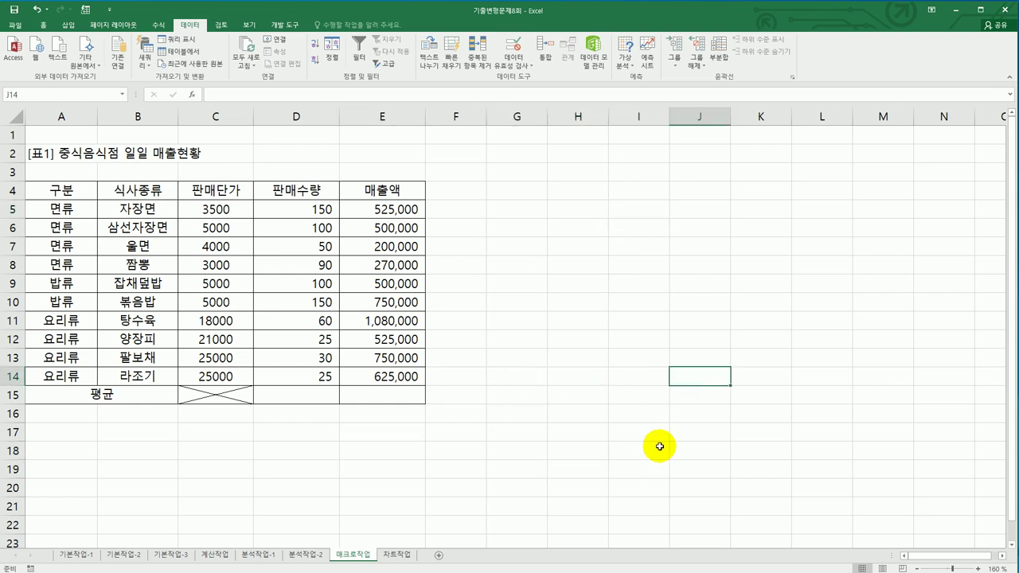
pyautogui.click(302, 396)
pyautogui.click(716, 241)
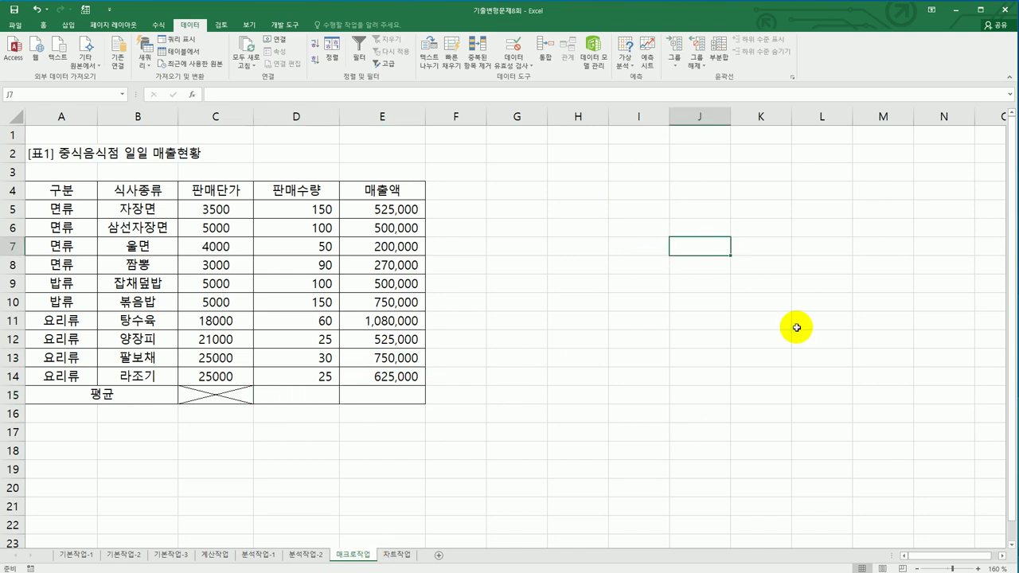
pyautogui.click(797, 325)
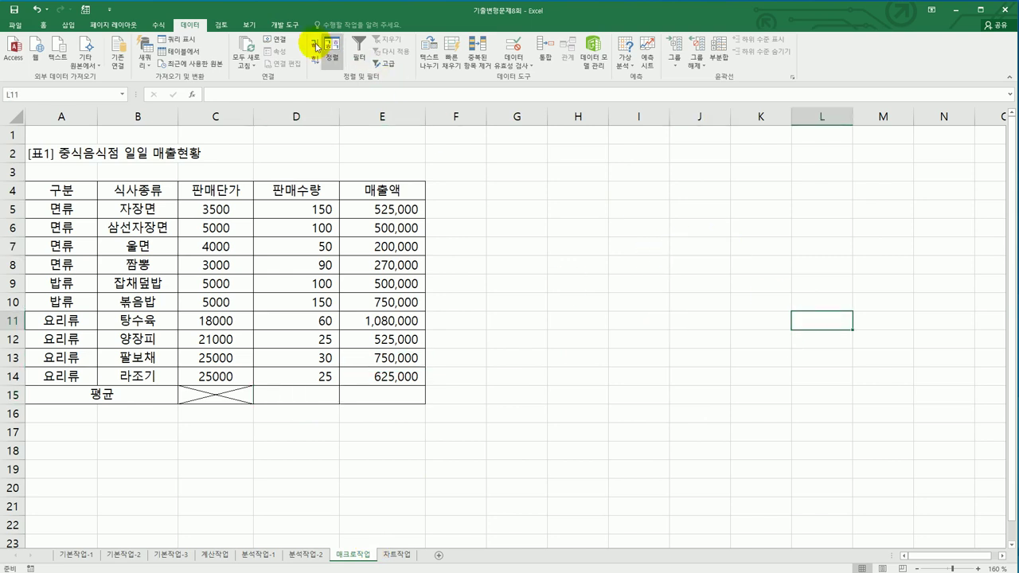
# - Start recording a macro named 평균계산, stored in the current workbook
pyautogui.click(279, 29)
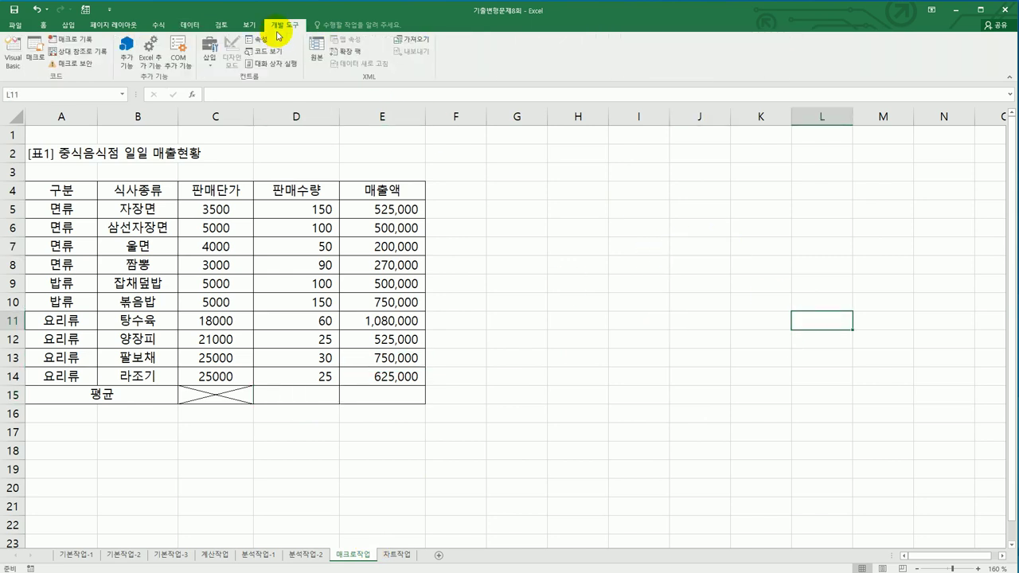
pyautogui.click(73, 39)
pyautogui.write('ㅍ')
pyautogui.write('균계산')
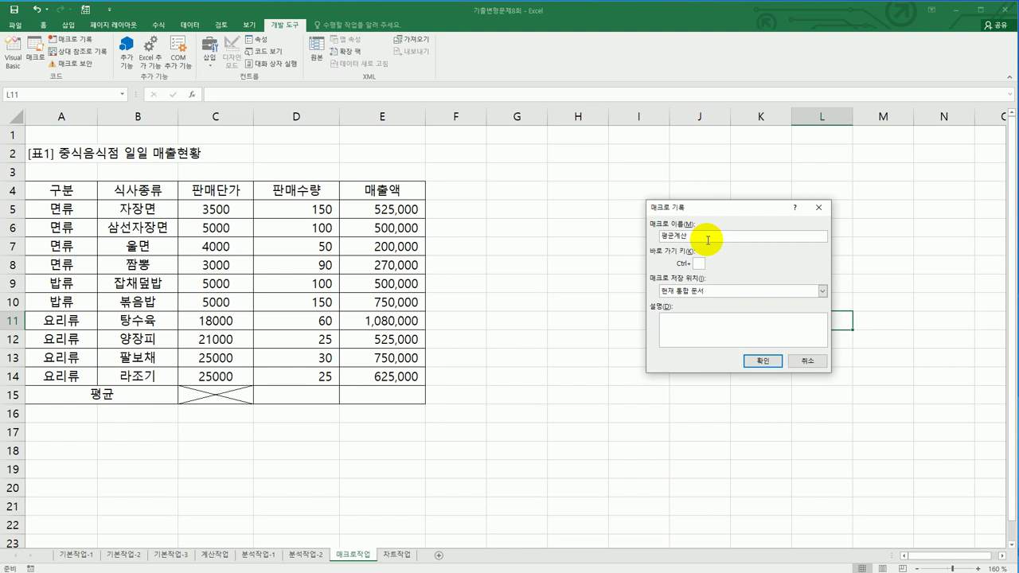
pyautogui.click(760, 361)
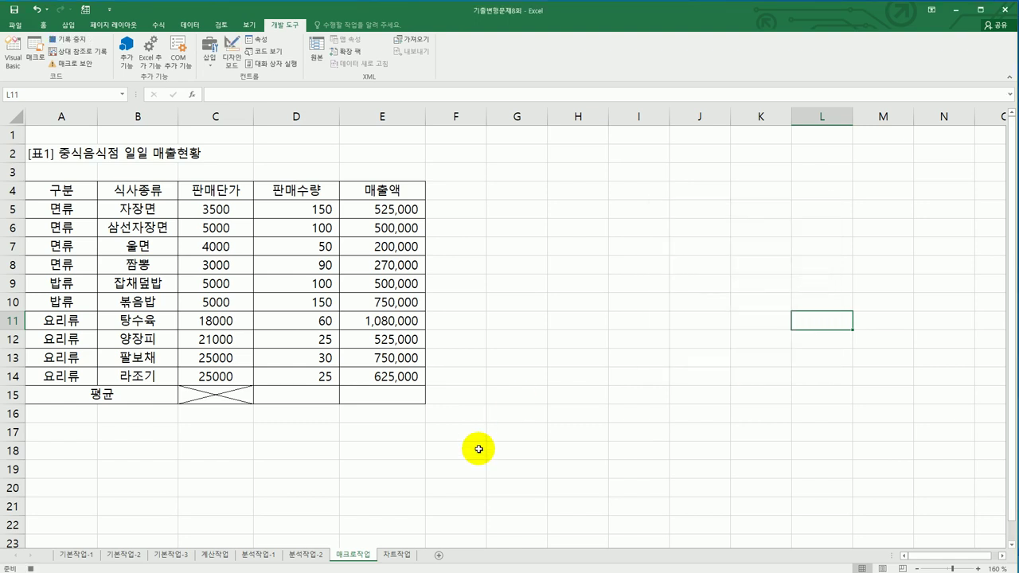
# - Fill D15:E15 with the averages of 판매수량 and 매출액 from rows 5 to 14, and stop recording the macro
pyautogui.moveTo(306, 205); pyautogui.dragTo(382, 397)
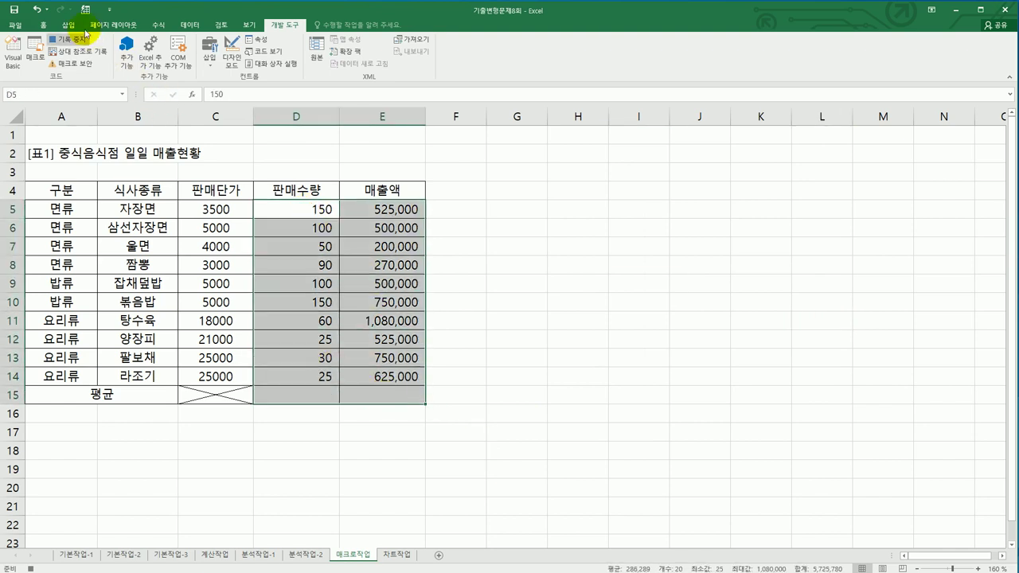
pyautogui.click(158, 24)
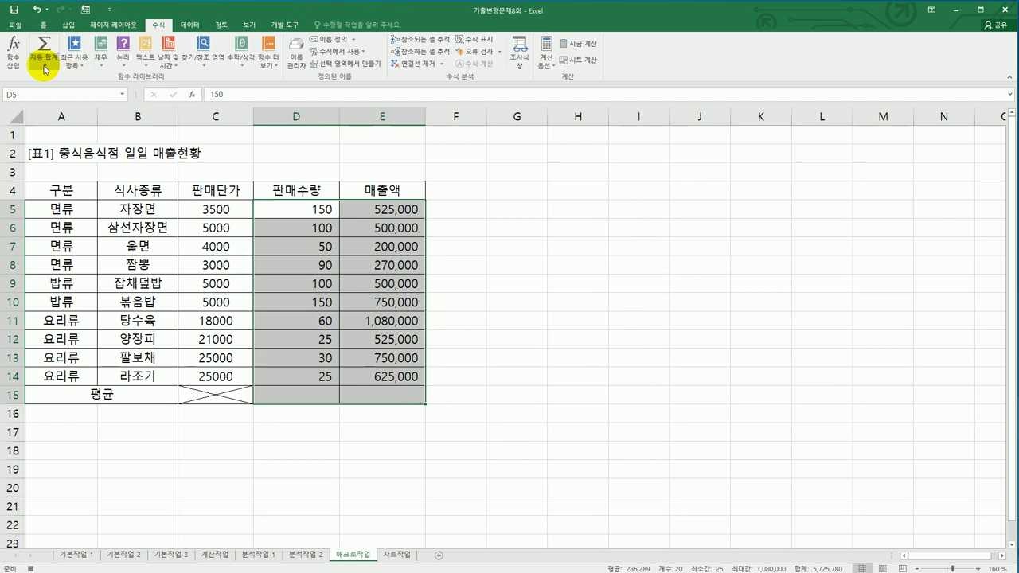
pyautogui.click(44, 68)
pyautogui.click(65, 86)
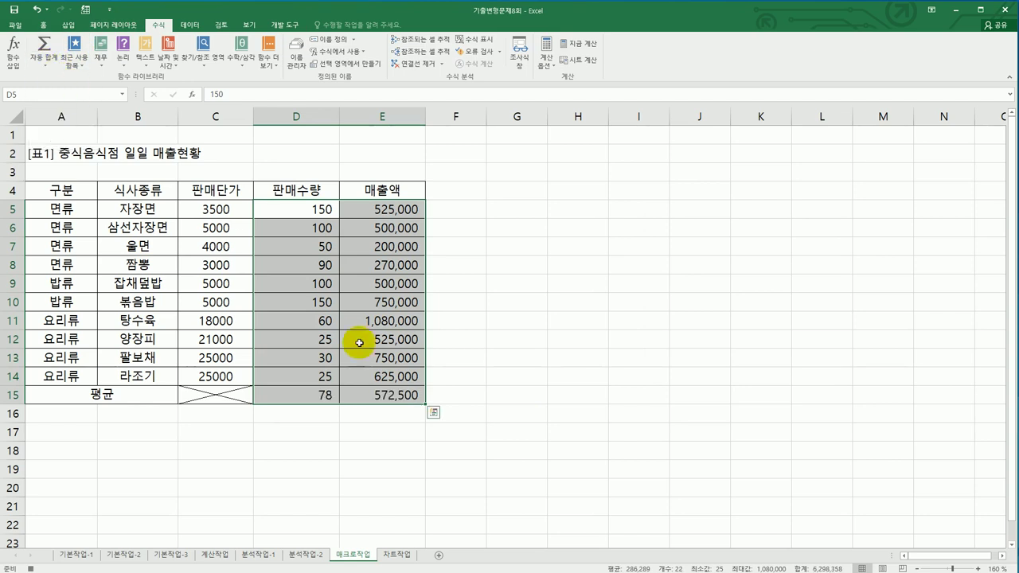
pyautogui.click(307, 399)
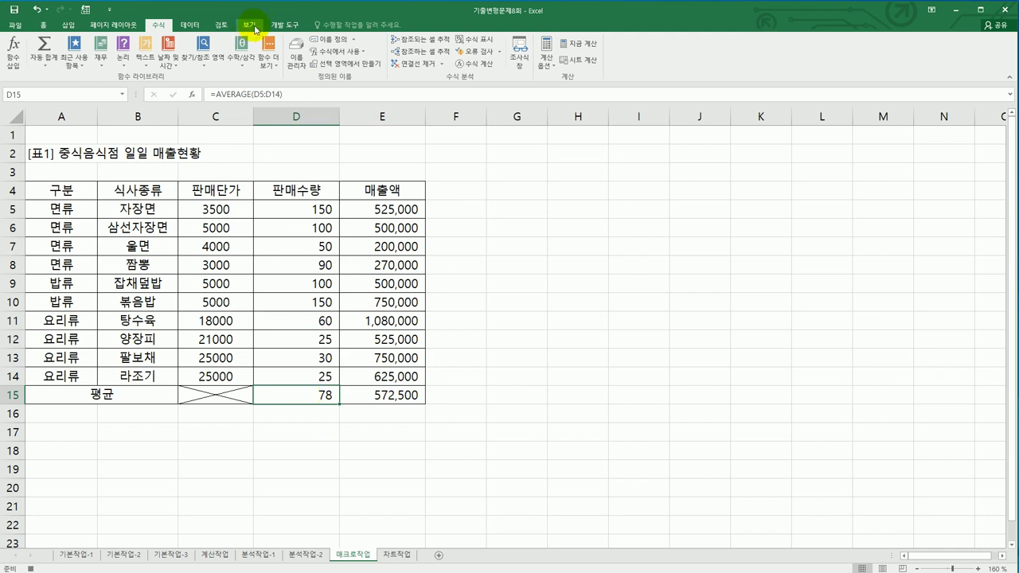
pyautogui.click(283, 24)
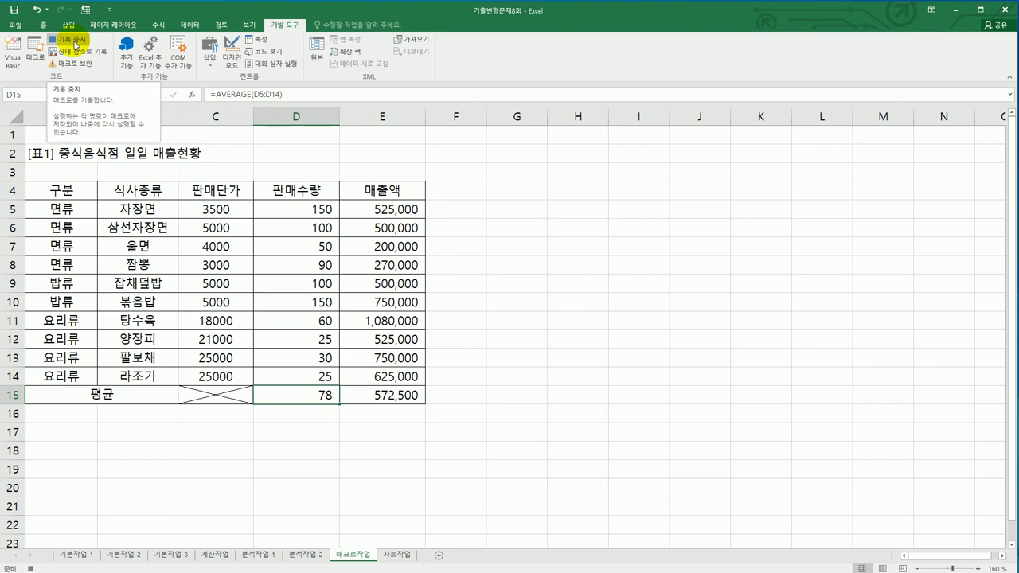
pyautogui.click(76, 41)
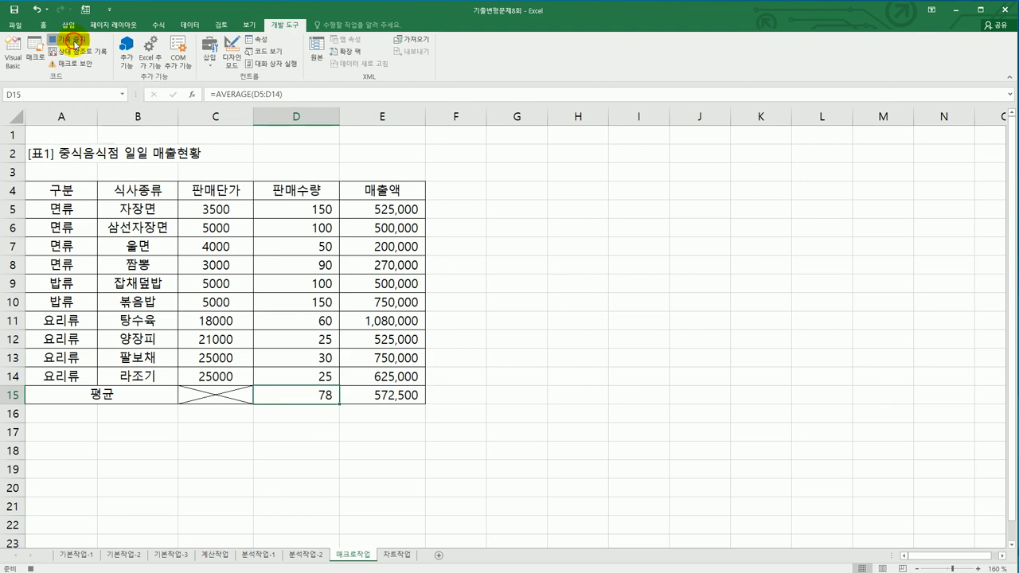
pyautogui.click(532, 348)
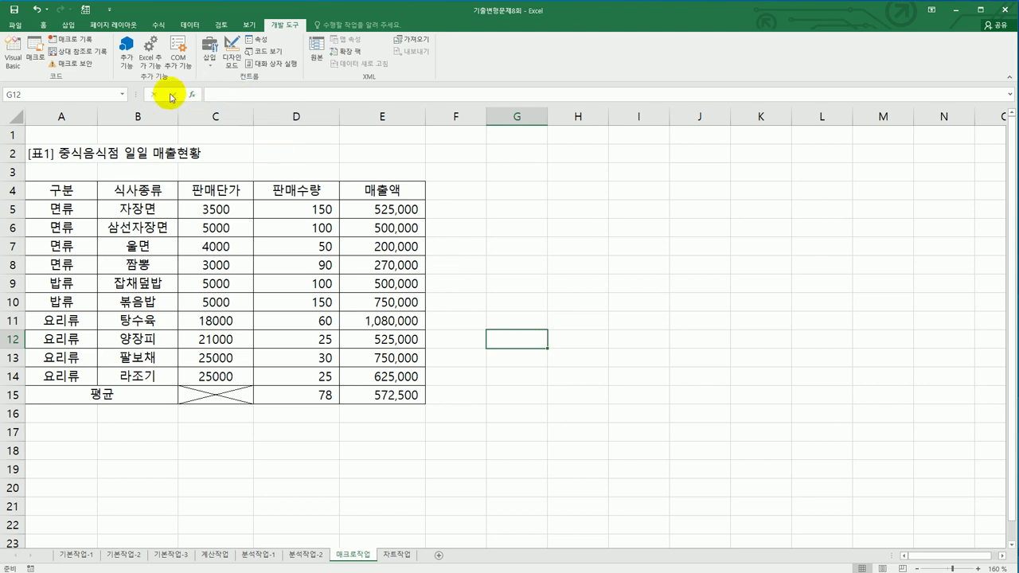
# - Draw a sun shape (해) covering G4:H7 and enter the text 평균 in it
pyautogui.click(70, 25)
pyautogui.click(142, 57)
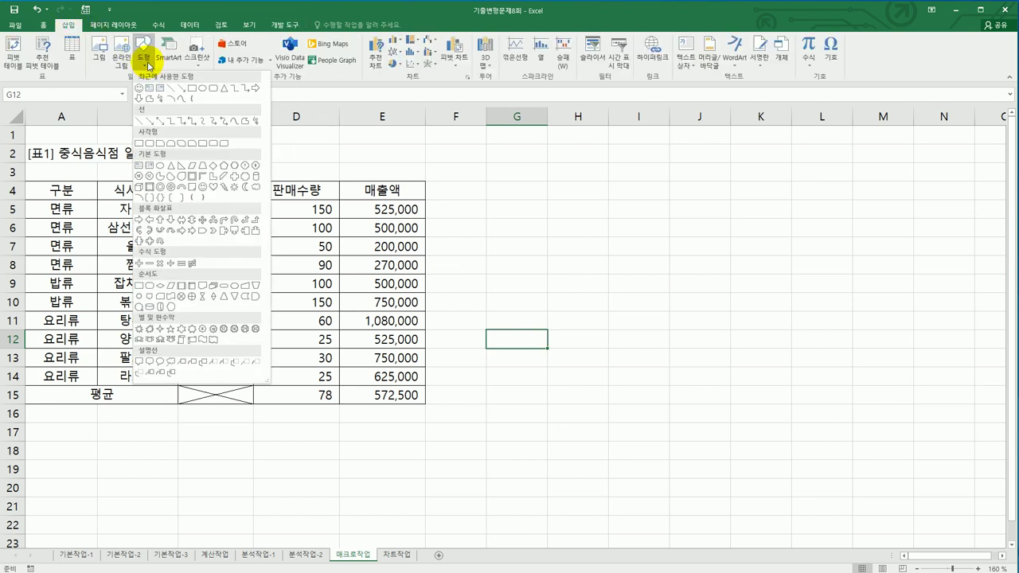
pyautogui.click(236, 188)
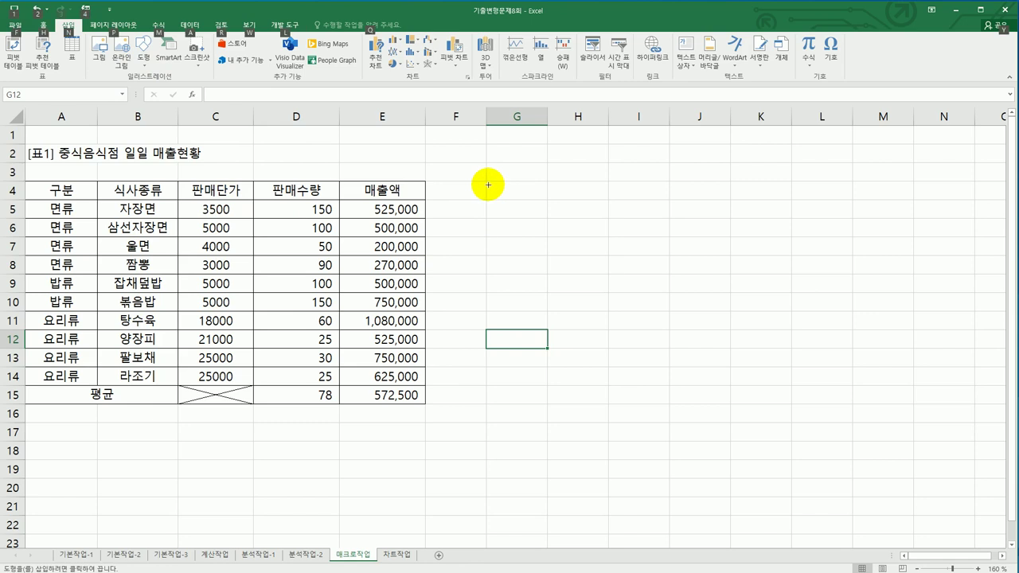
pyautogui.moveTo(485, 182)
pyautogui.mouseDown()
pyautogui.moveTo(603, 225)
pyautogui.moveTo(604, 201)
pyautogui.moveTo(603, 255)
pyautogui.mouseUp()
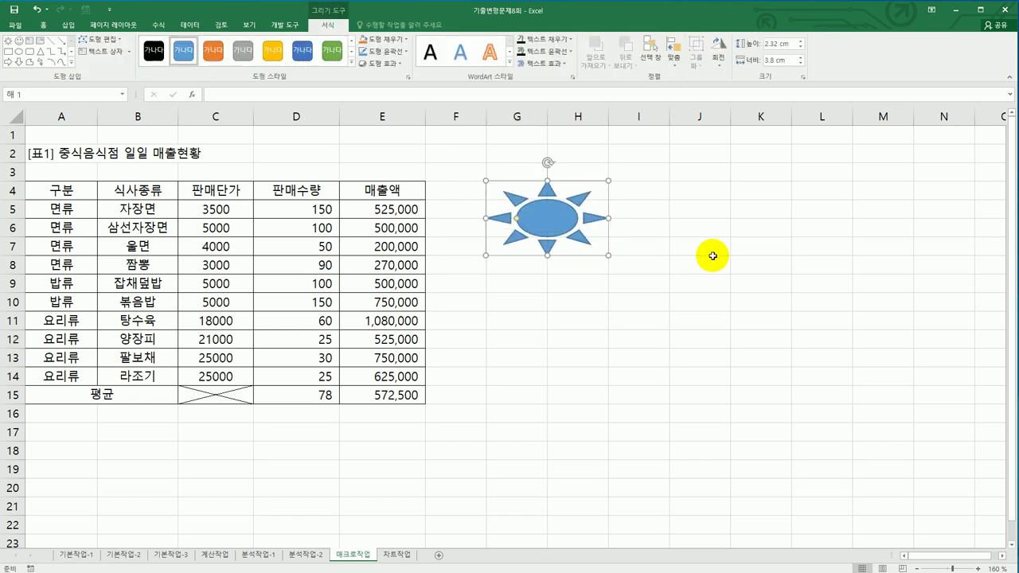
pyautogui.write('평균')
# - Assign the 평균계산 macro to the sun shape and deselect the shape
pyautogui.rightClick(567, 213)
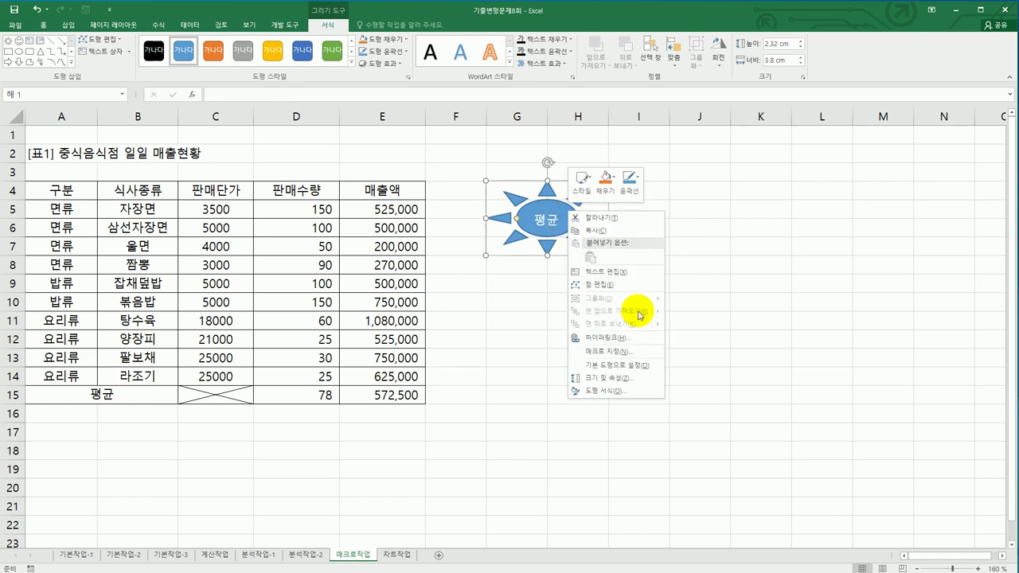
pyautogui.click(636, 352)
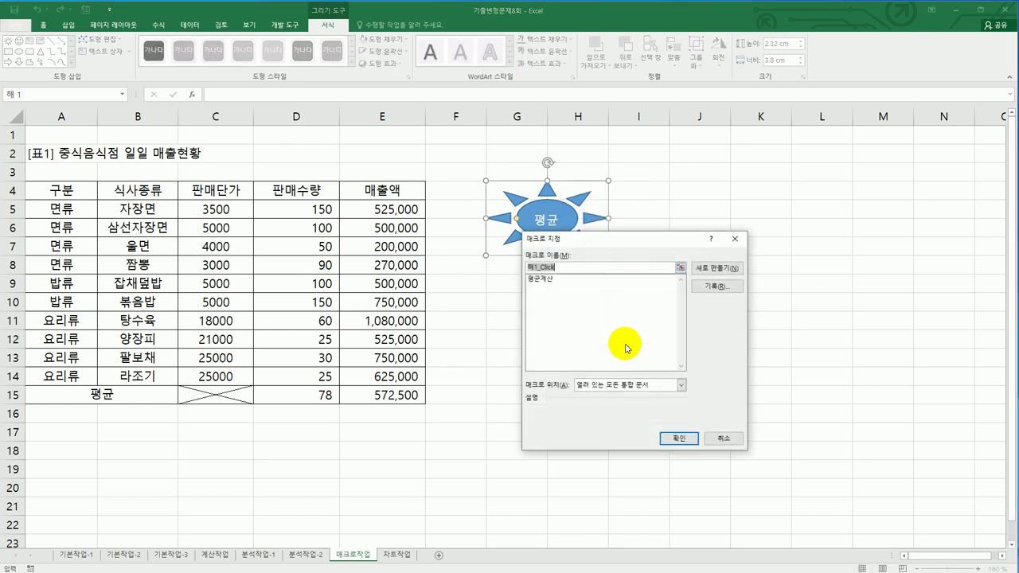
pyautogui.click(558, 279)
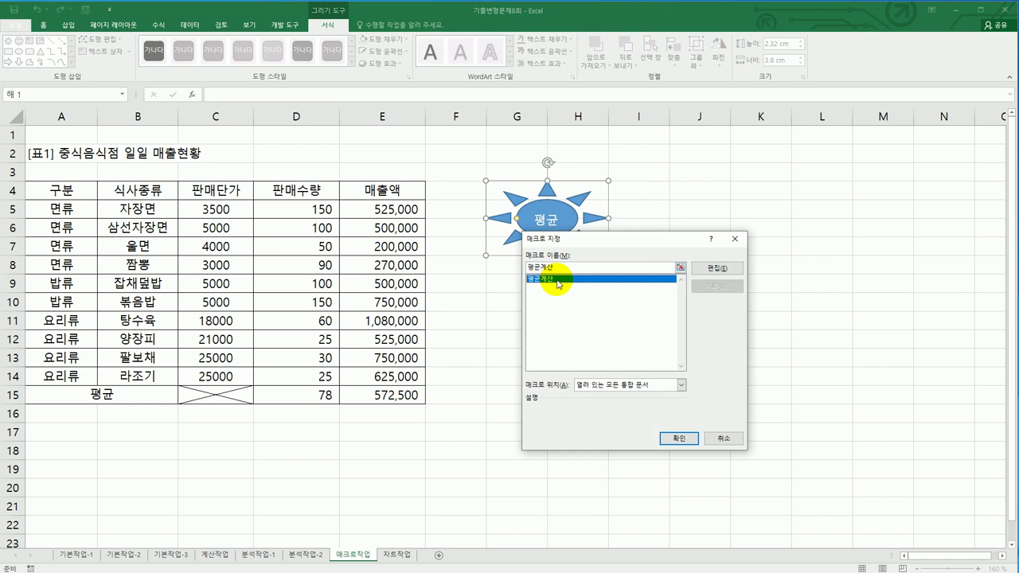
pyautogui.click(681, 438)
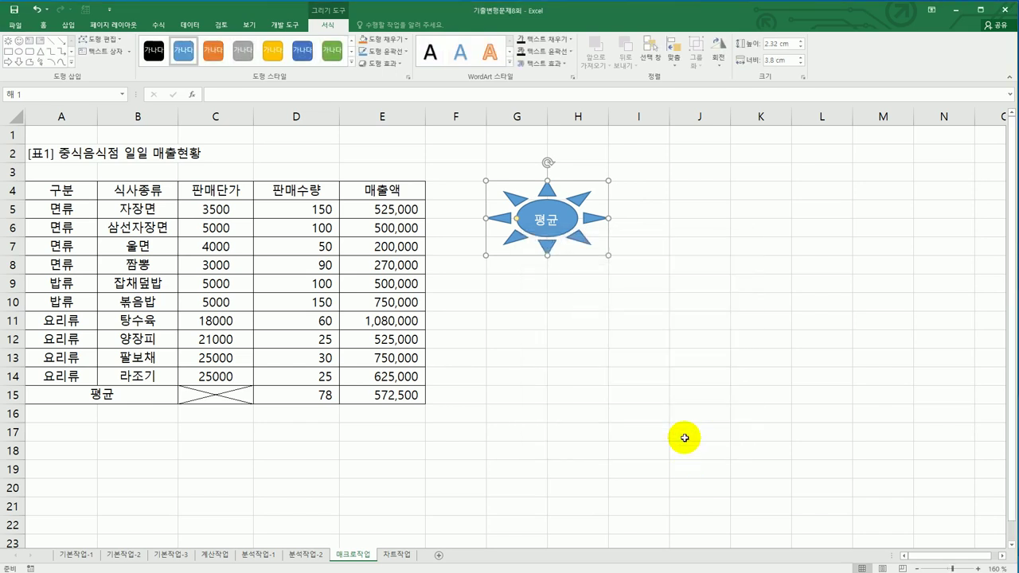
pyautogui.moveTo(635, 191); pyautogui.dragTo(634, 251)
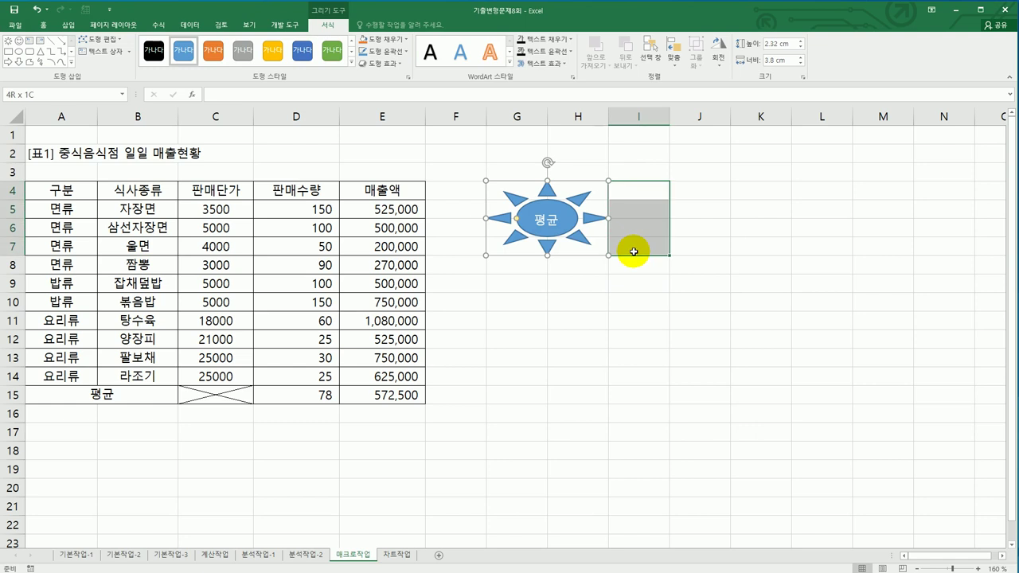
pyautogui.click(683, 392)
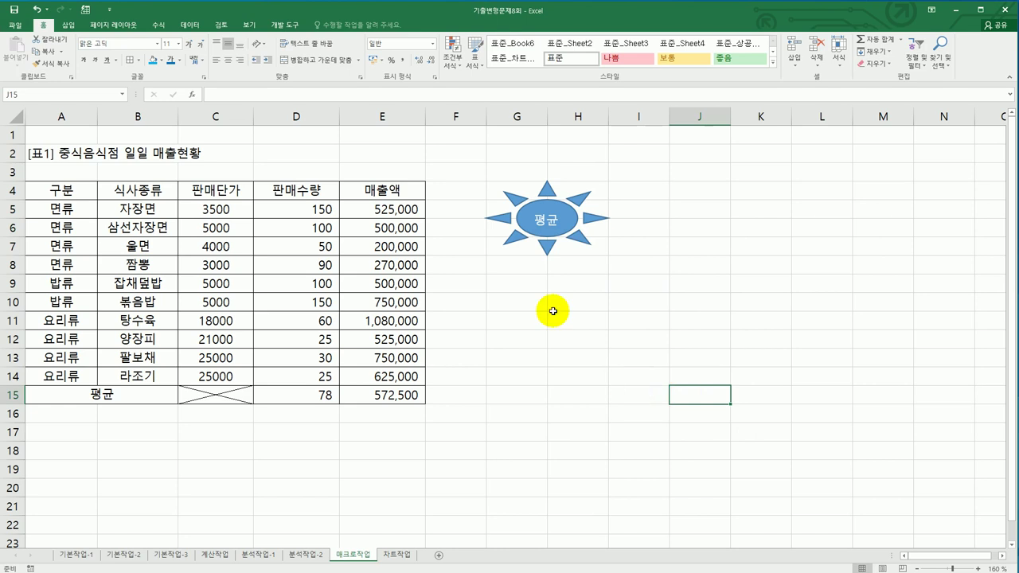
# - Start recording a second macro named 서식지정 in the current workbook
pyautogui.click(286, 25)
pyautogui.click(76, 39)
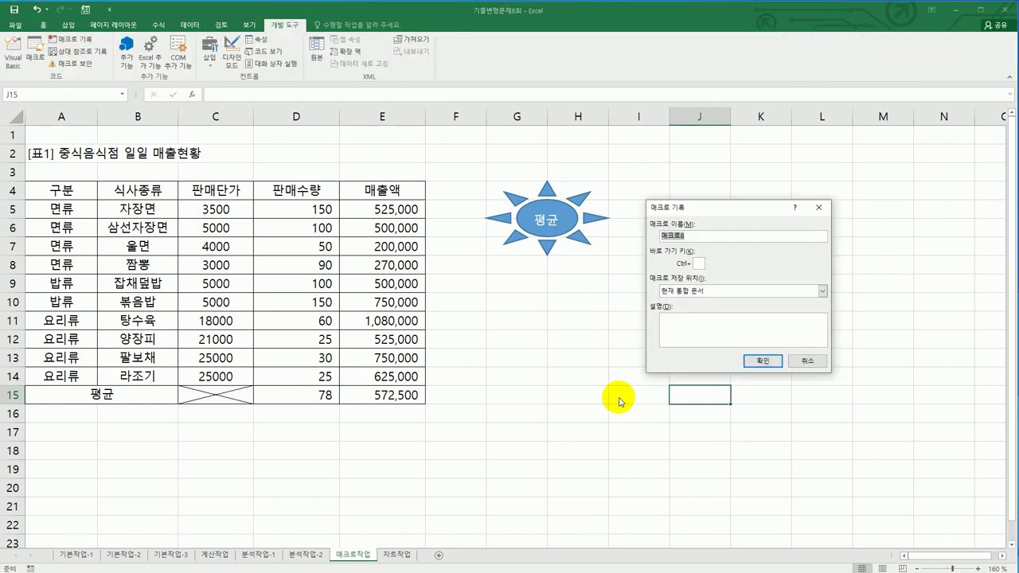
pyautogui.write('서식지정')
pyautogui.click(763, 361)
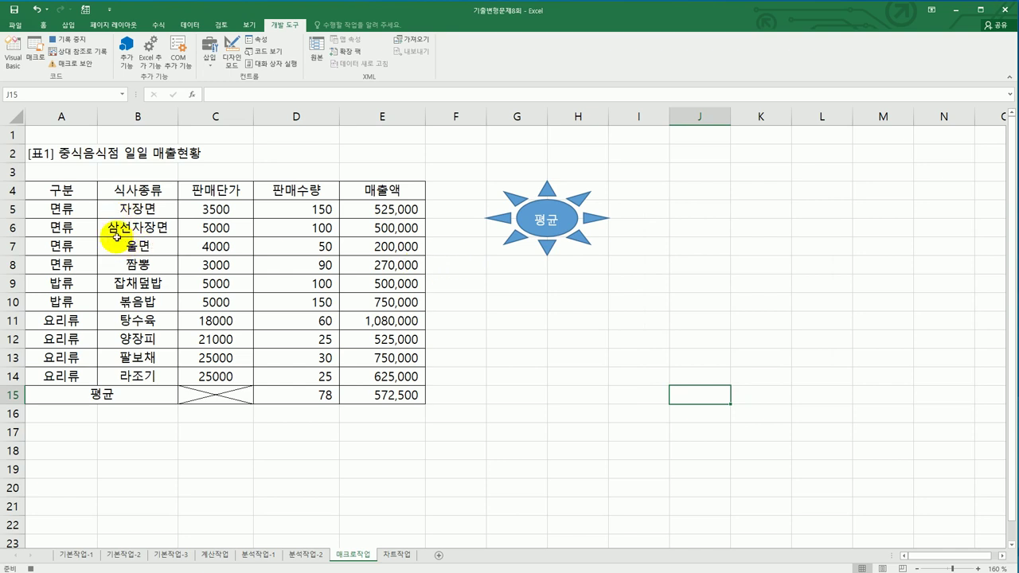
# - Format the header cells A4:E4 as bold with a standard blue fill and white text, and stop recording the macro
pyautogui.moveTo(62, 191); pyautogui.dragTo(372, 189)
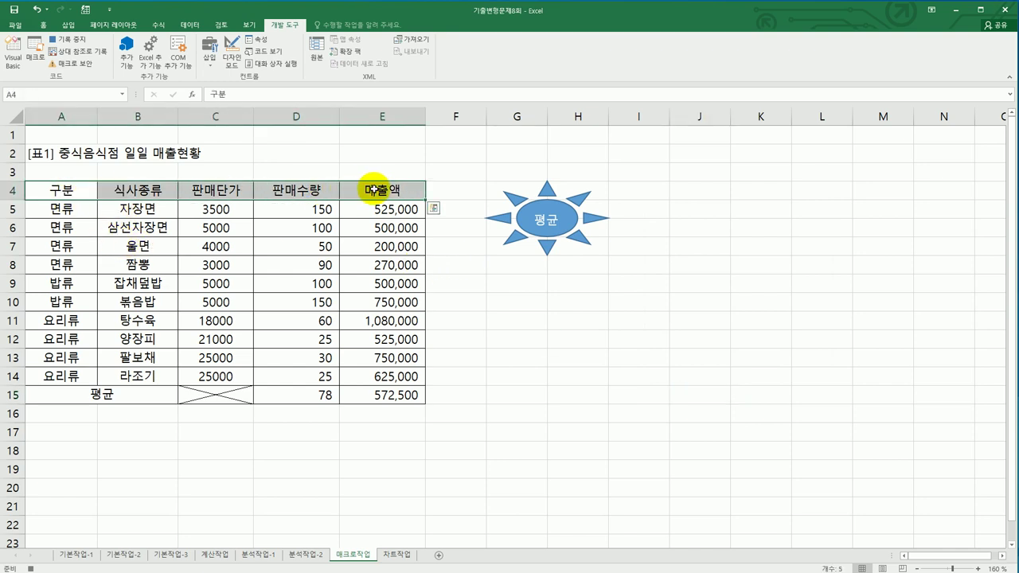
pyautogui.click(43, 25)
pyautogui.click(83, 62)
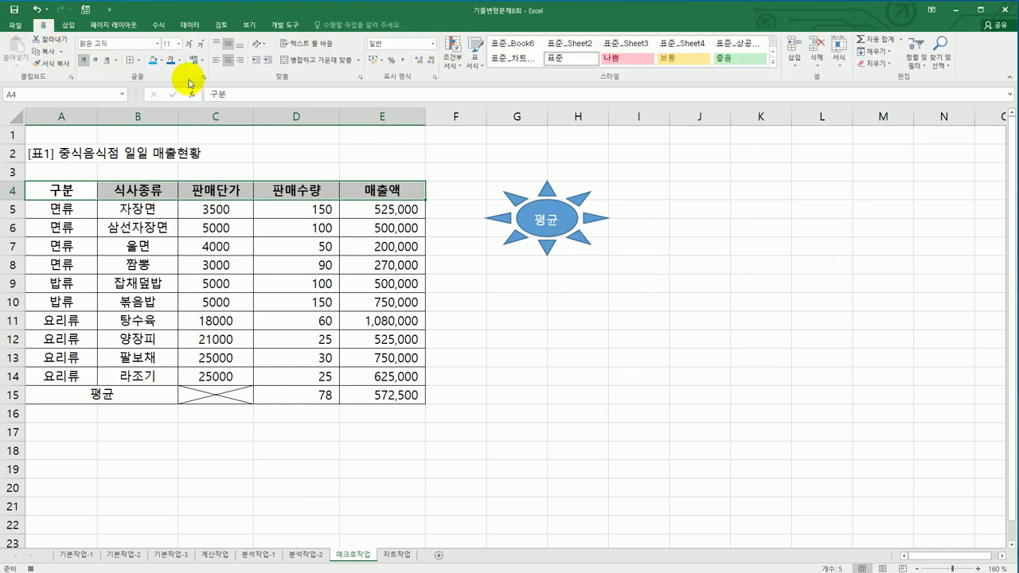
pyautogui.click(162, 63)
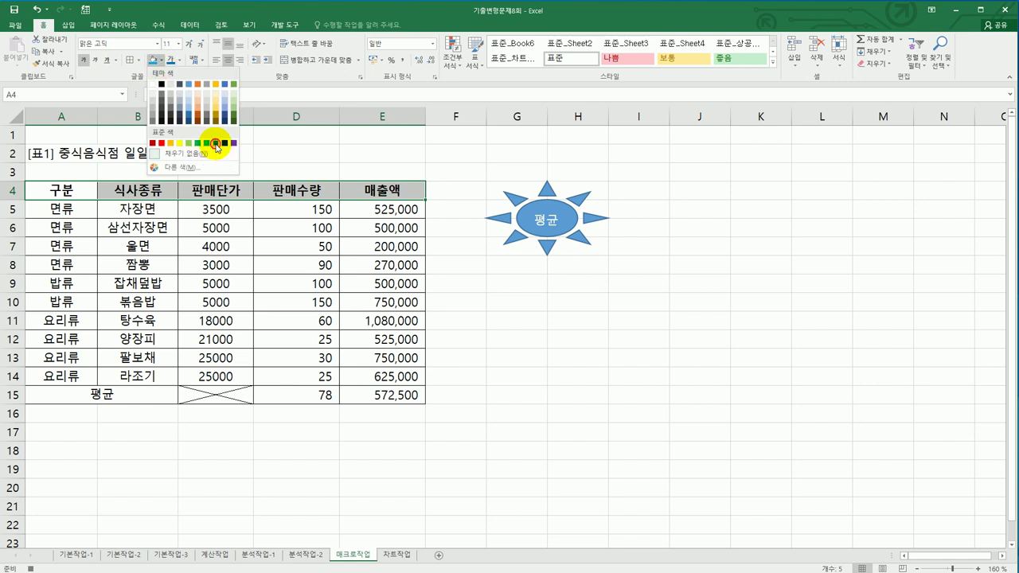
pyautogui.click(216, 143)
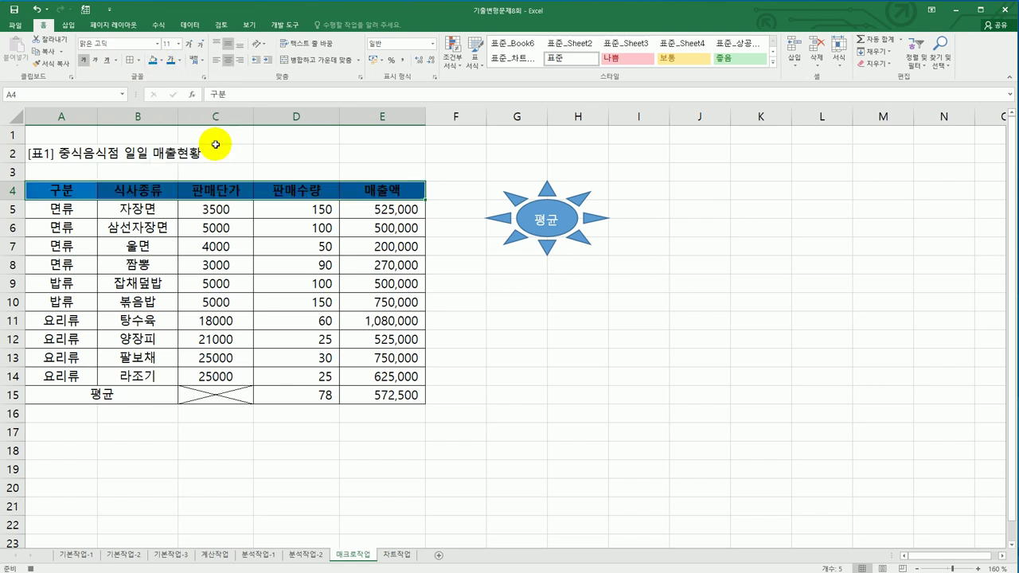
pyautogui.click(182, 62)
pyautogui.click(174, 98)
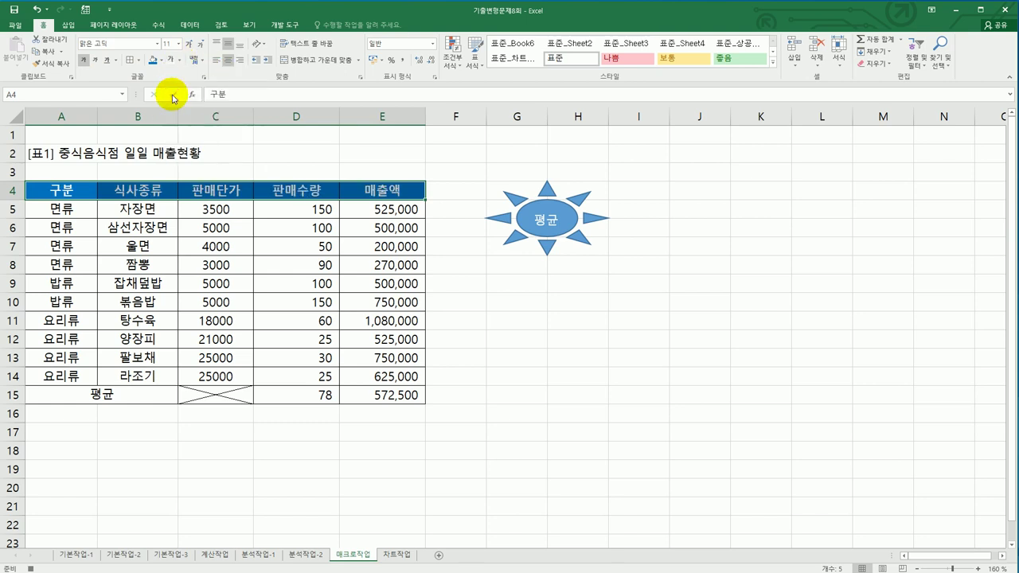
pyautogui.click(370, 191)
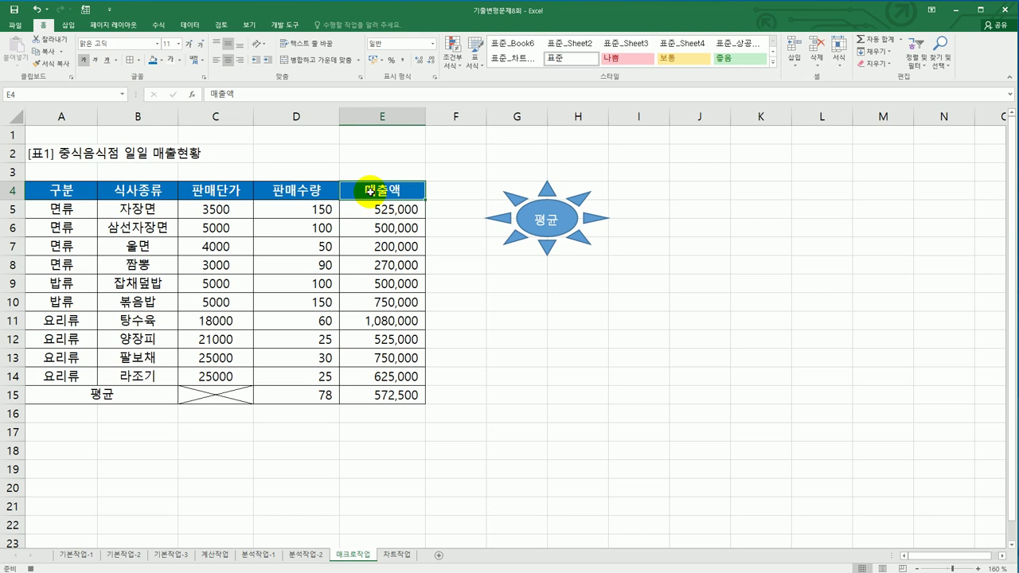
pyautogui.click(275, 25)
pyautogui.click(73, 39)
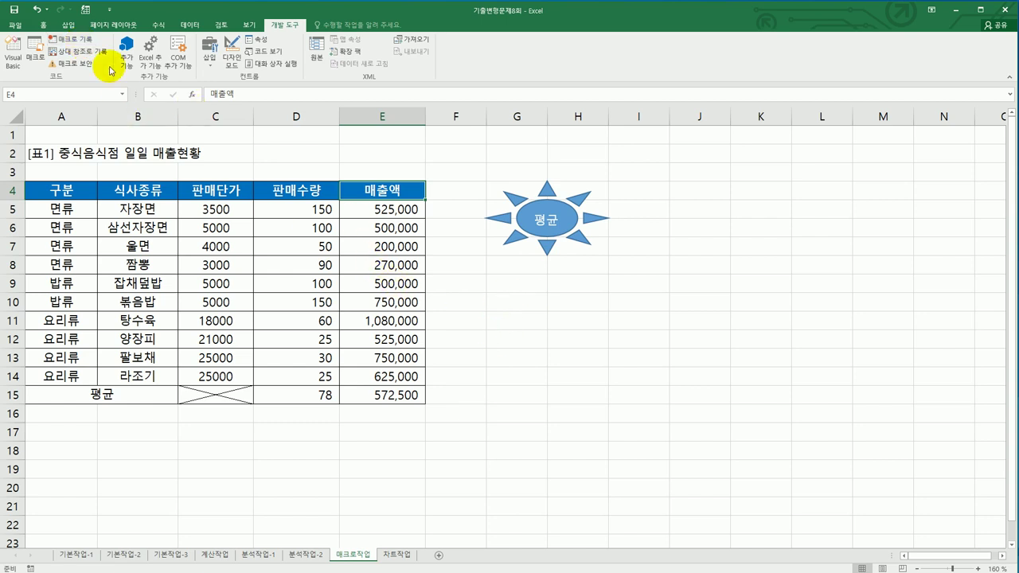
# - Draw a heart shape (하트) covering G9:H12 and enter the text 서식 in it
pyautogui.click(69, 25)
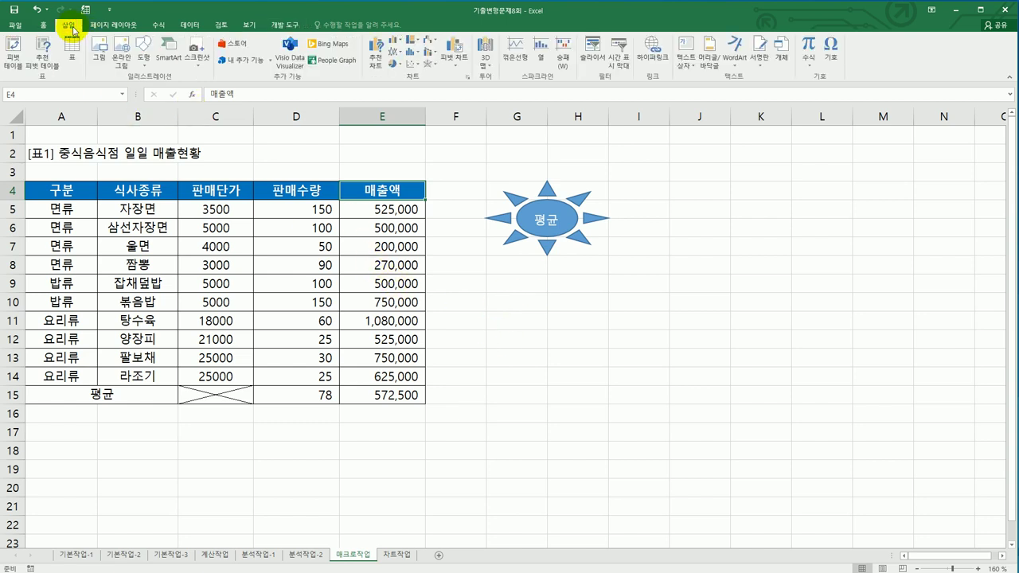
pyautogui.click(143, 64)
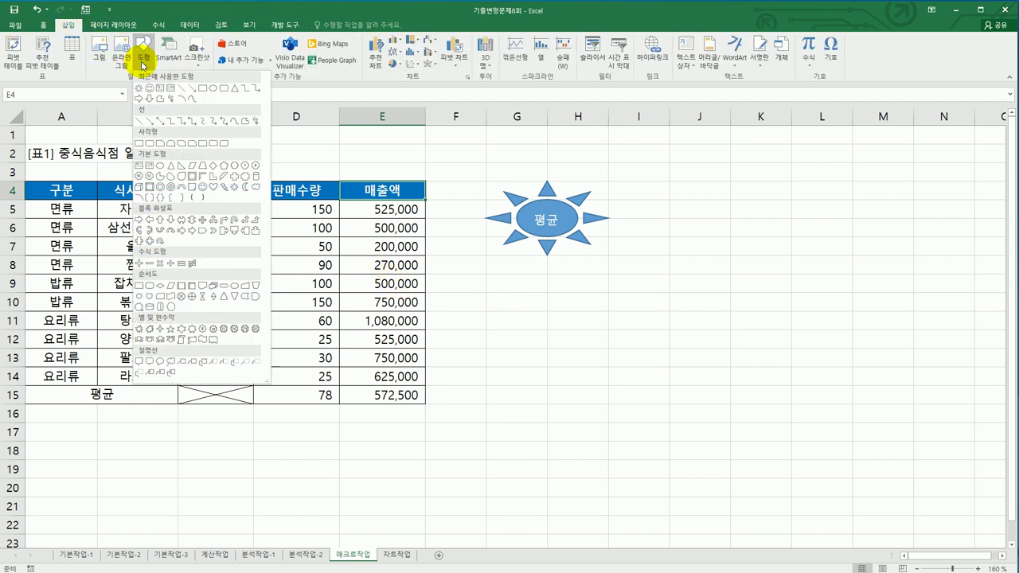
pyautogui.click(209, 187)
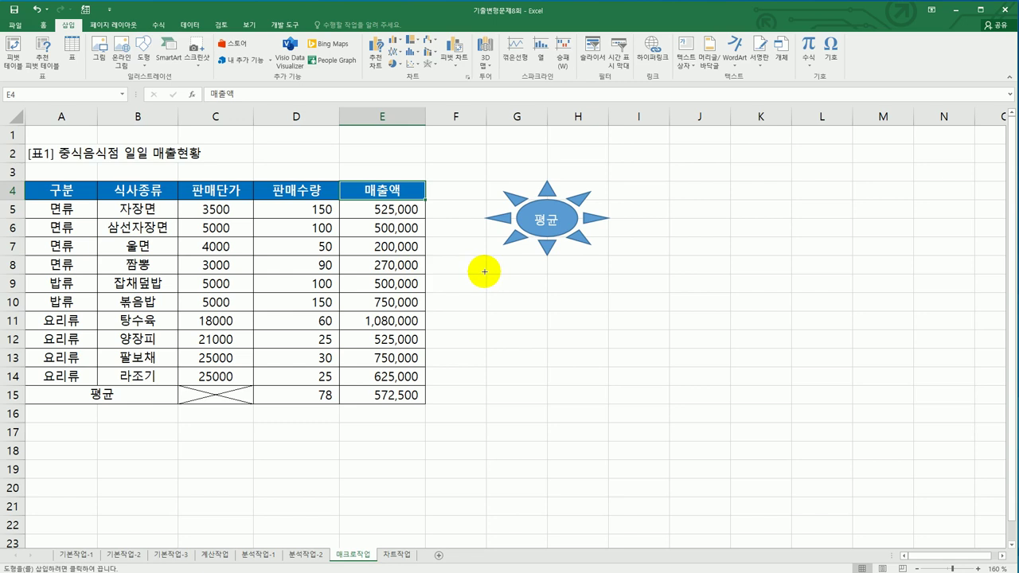
pyautogui.moveTo(484, 272); pyautogui.dragTo(585, 345)
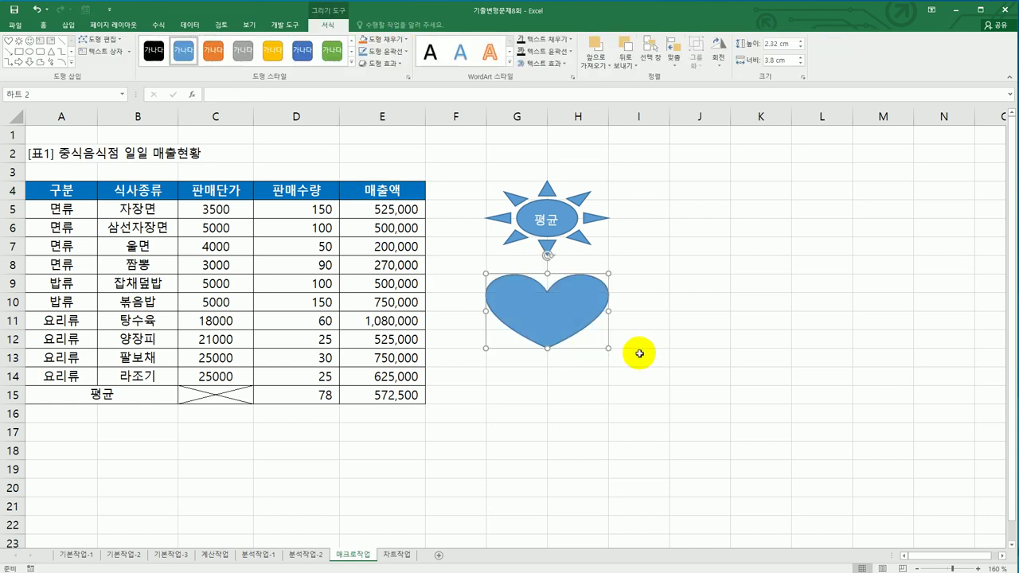
pyautogui.write('서식')
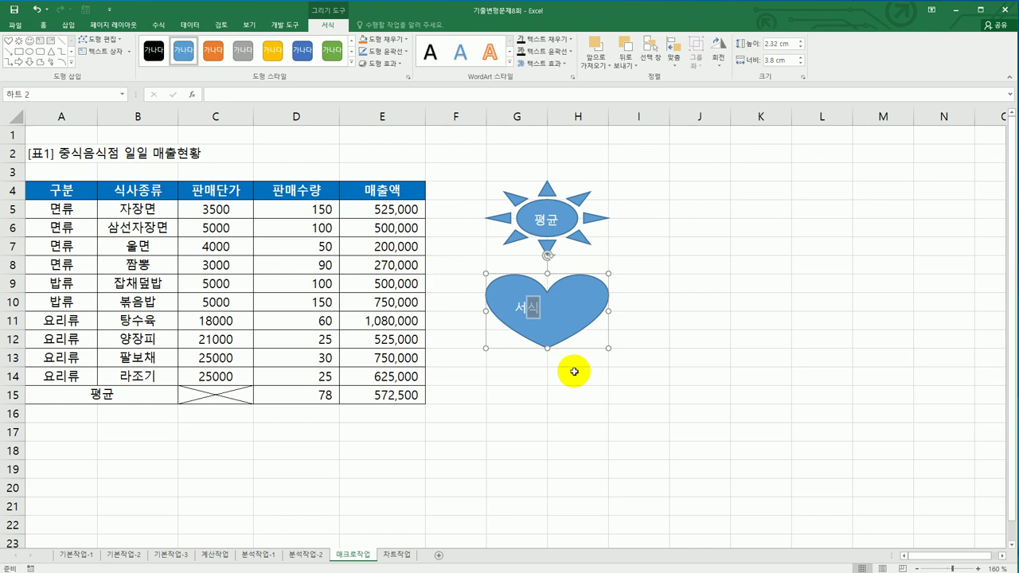
# - Assign the 서식지정 macro to the heart shape and deselect the shape
pyautogui.moveTo(549, 339); pyautogui.dragTo(563, 310)
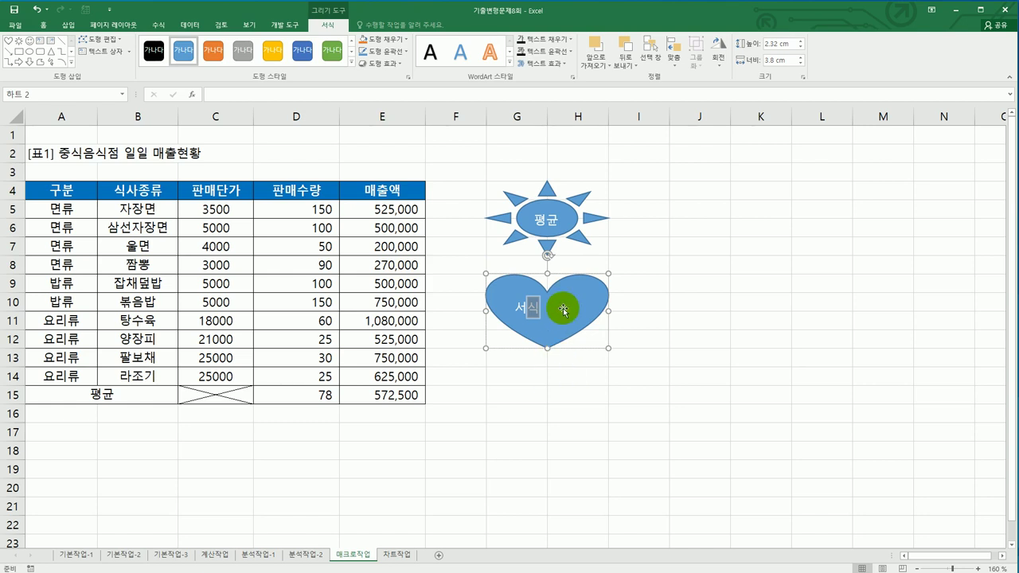
pyautogui.rightClick(563, 308)
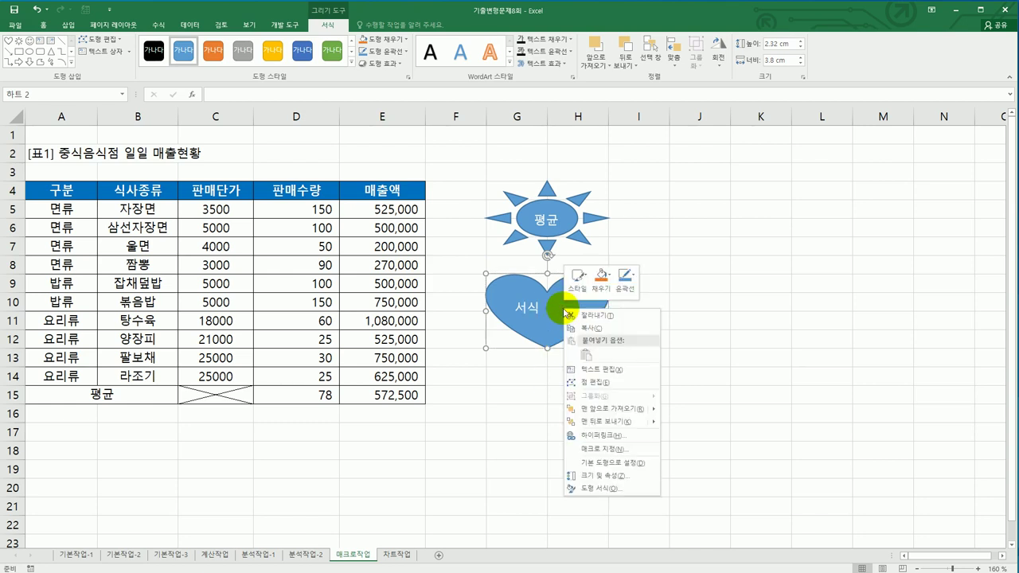
pyautogui.click(629, 455)
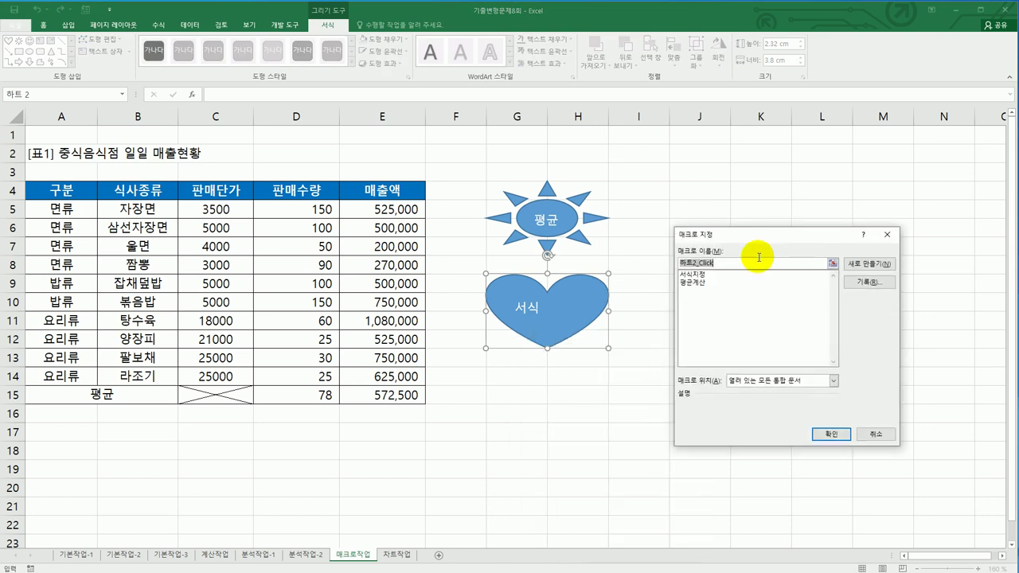
pyautogui.click(729, 274)
pyautogui.click(833, 436)
pyautogui.click(830, 434)
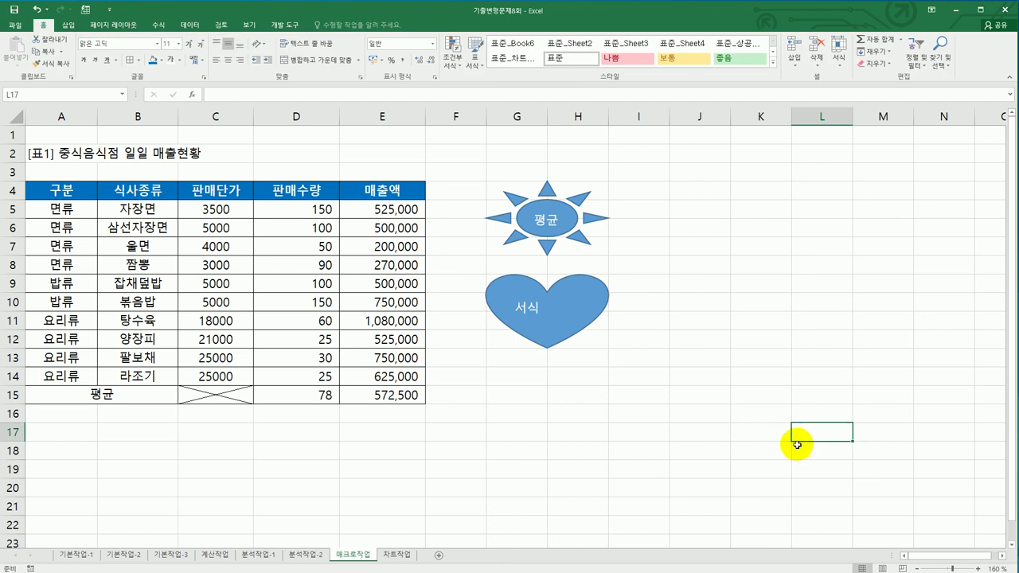
# - On the 차트작업 sheet, insert a 2-D stacked column chart from A3:A12 and D3:F12
pyautogui.click(396, 555)
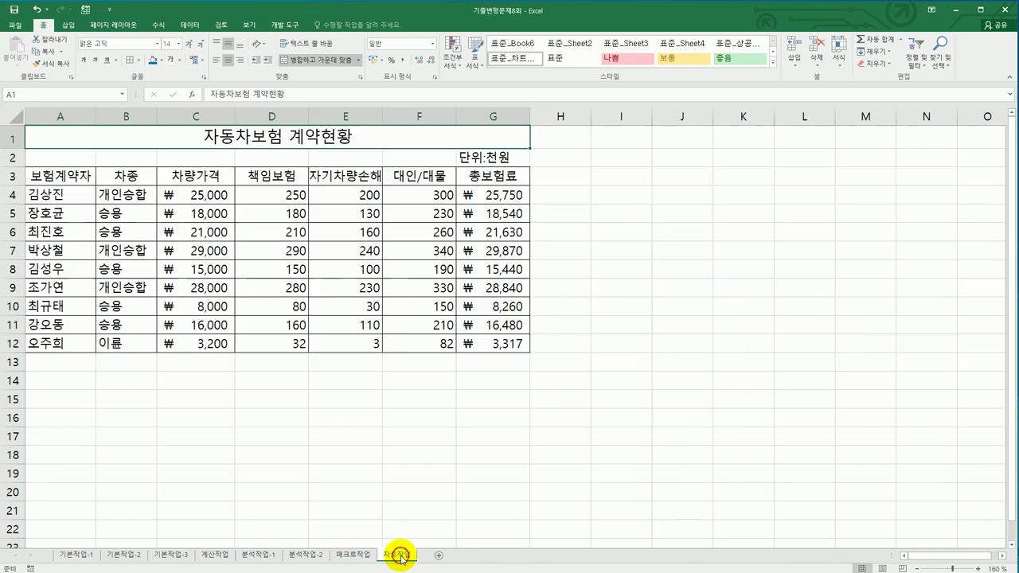
pyautogui.click(664, 459)
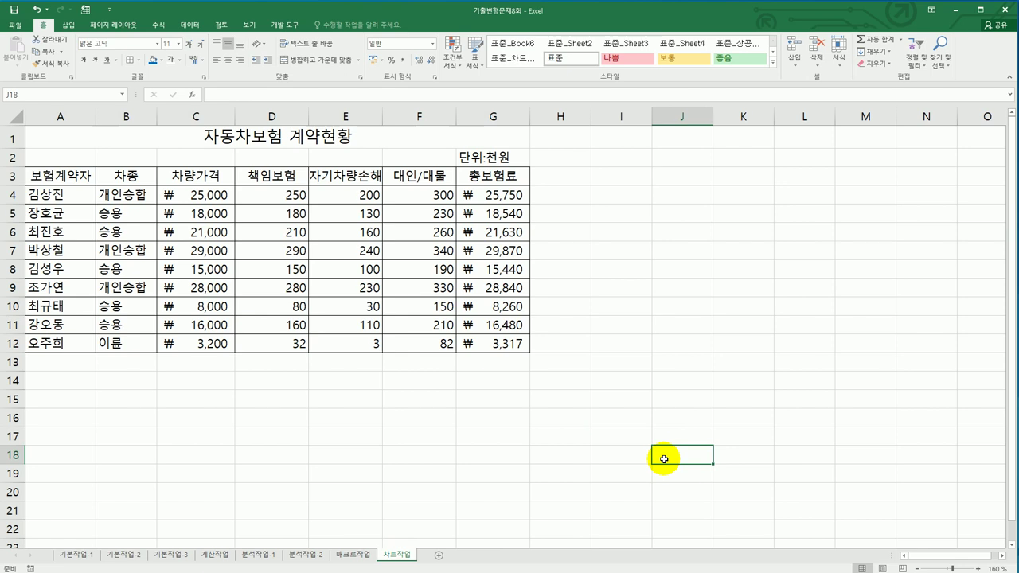
pyautogui.moveTo(41, 170); pyautogui.dragTo(48, 344)
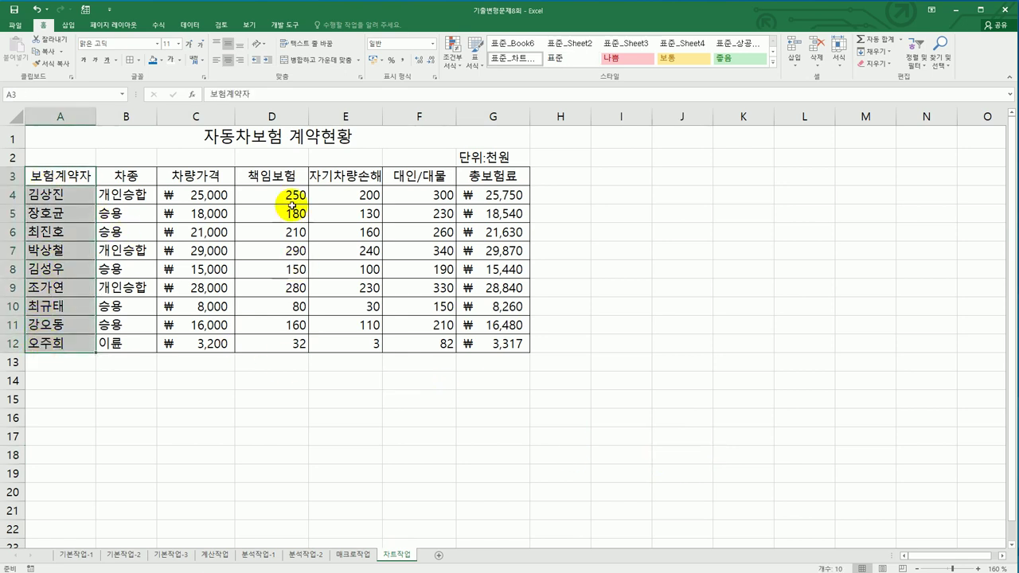
pyautogui.moveTo(274, 178); pyautogui.dragTo(414, 348)
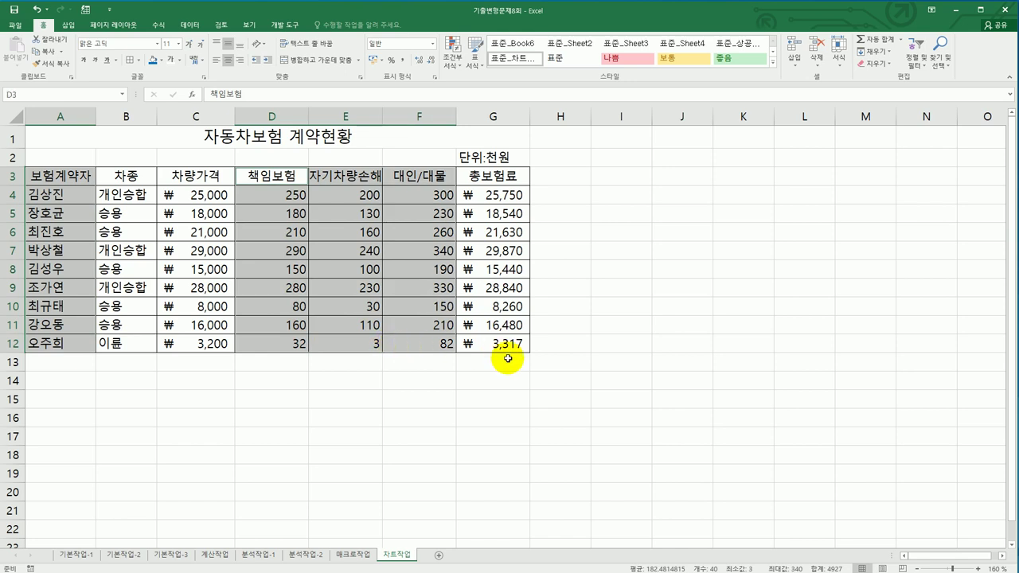
pyautogui.click(69, 26)
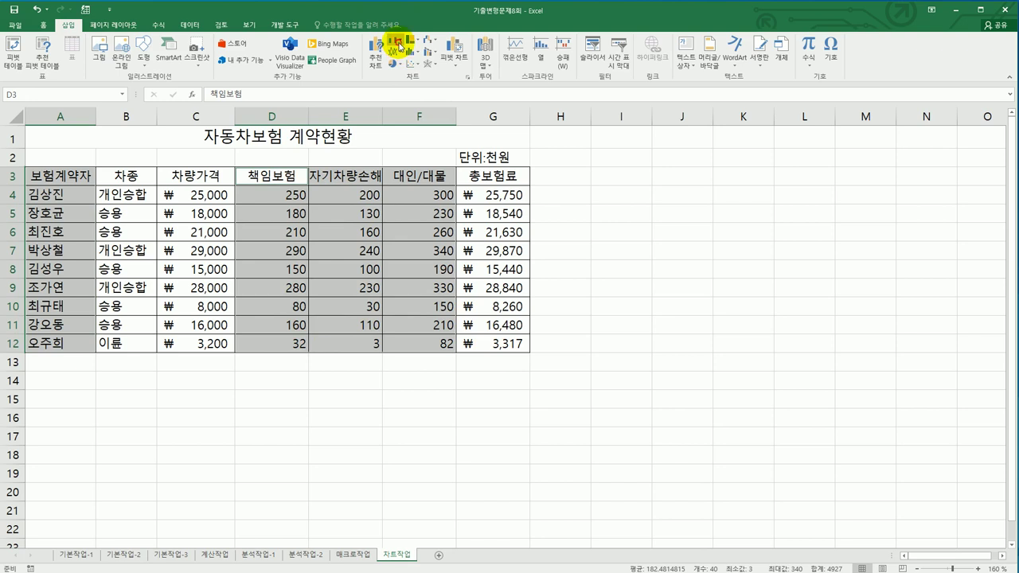
pyautogui.click(397, 42)
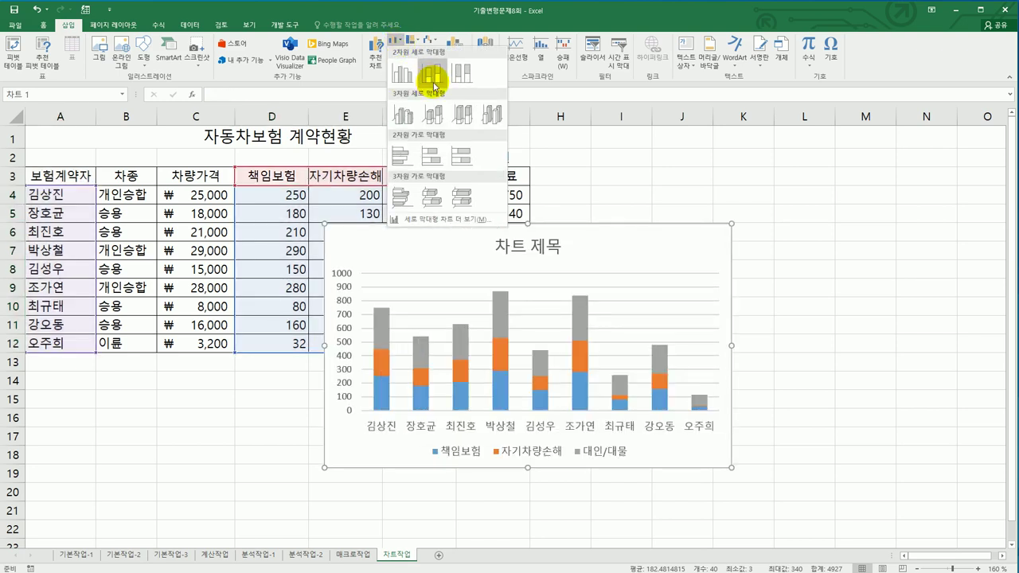
pyautogui.click(432, 75)
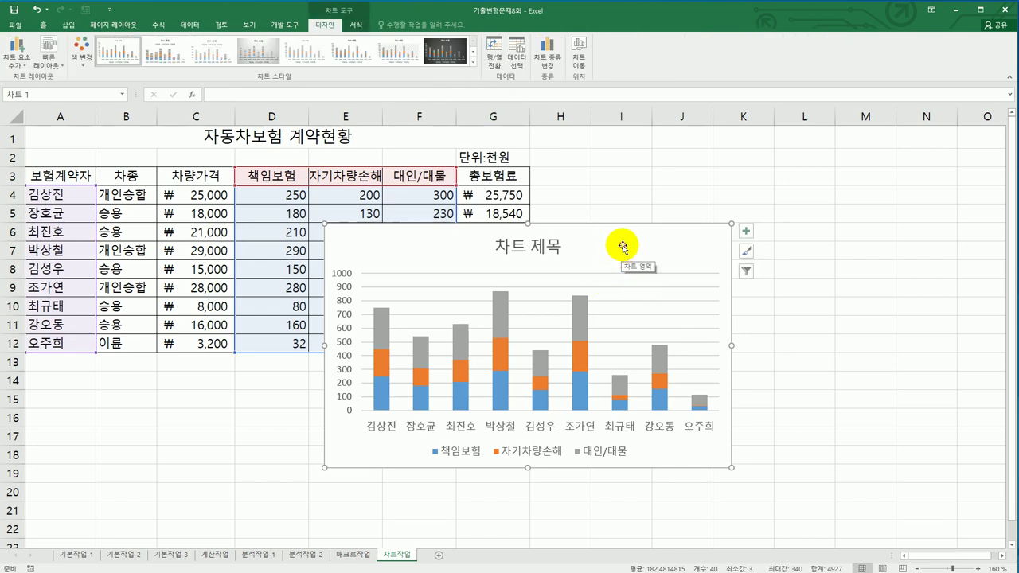
# - Move the chart below the table and resize it to cover A14:G30
pyautogui.moveTo(622, 246); pyautogui.dragTo(323, 393)
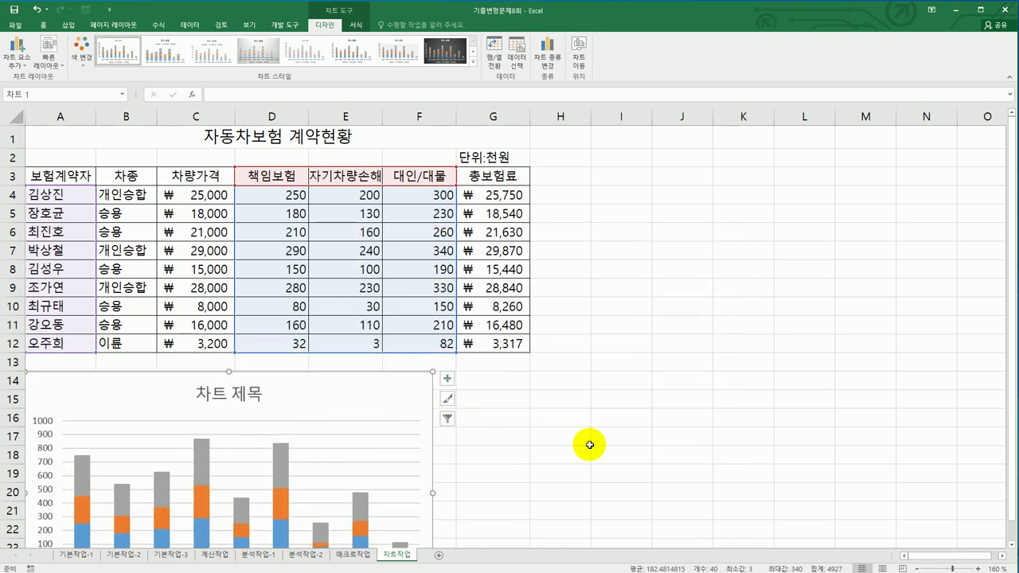
pyautogui.scroll(-2, 587, 442)
pyautogui.moveTo(431, 500); pyautogui.dragTo(528, 497)
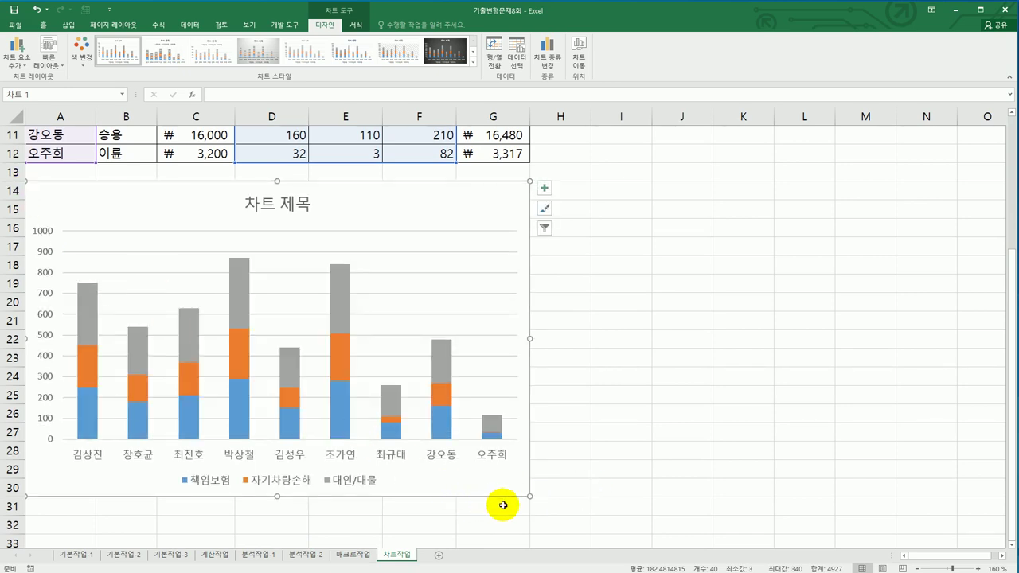
pyautogui.click(579, 488)
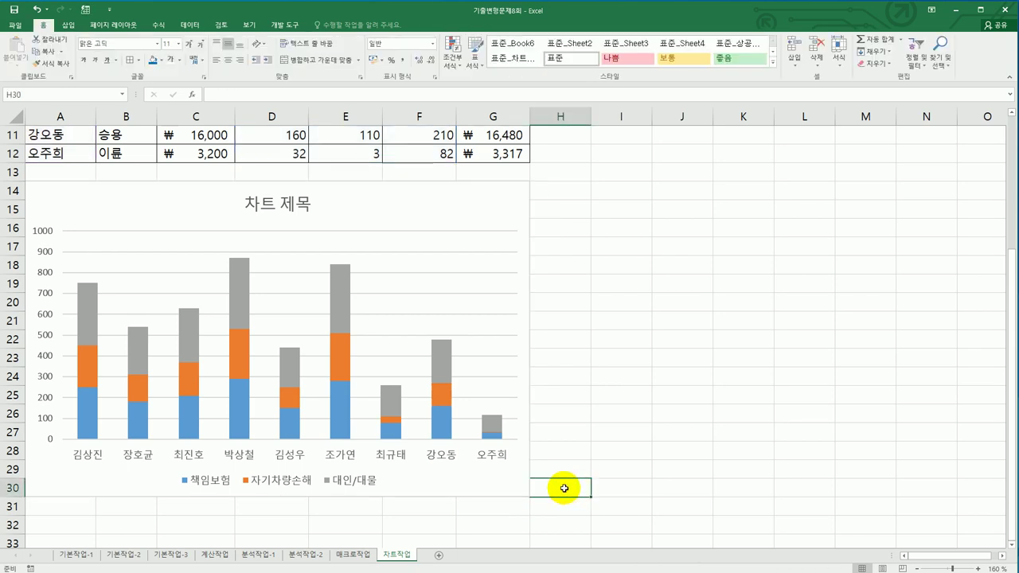
# - Replace the chart title with 자동차보험 계약현황
pyautogui.click(475, 203)
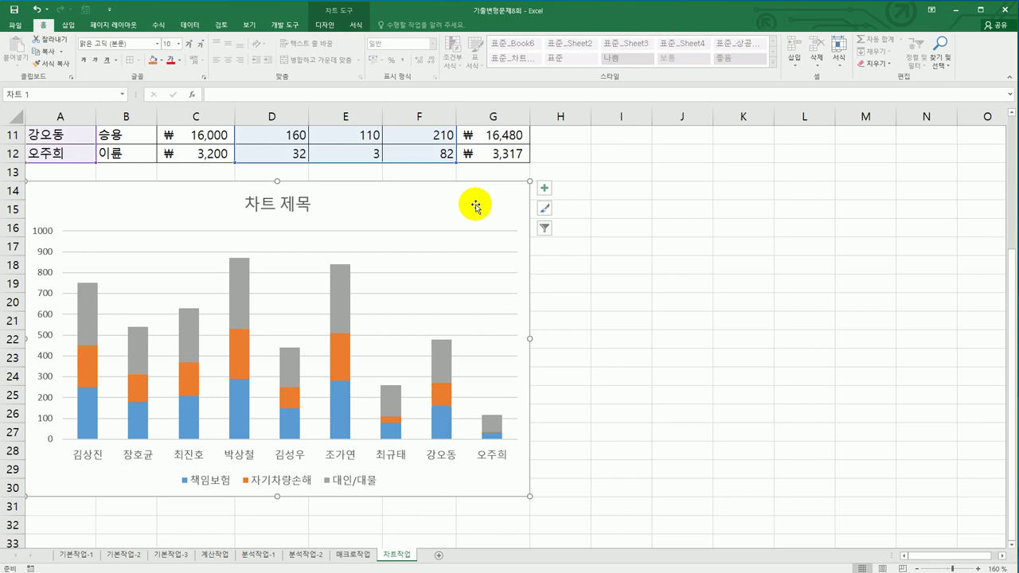
pyautogui.click(271, 213)
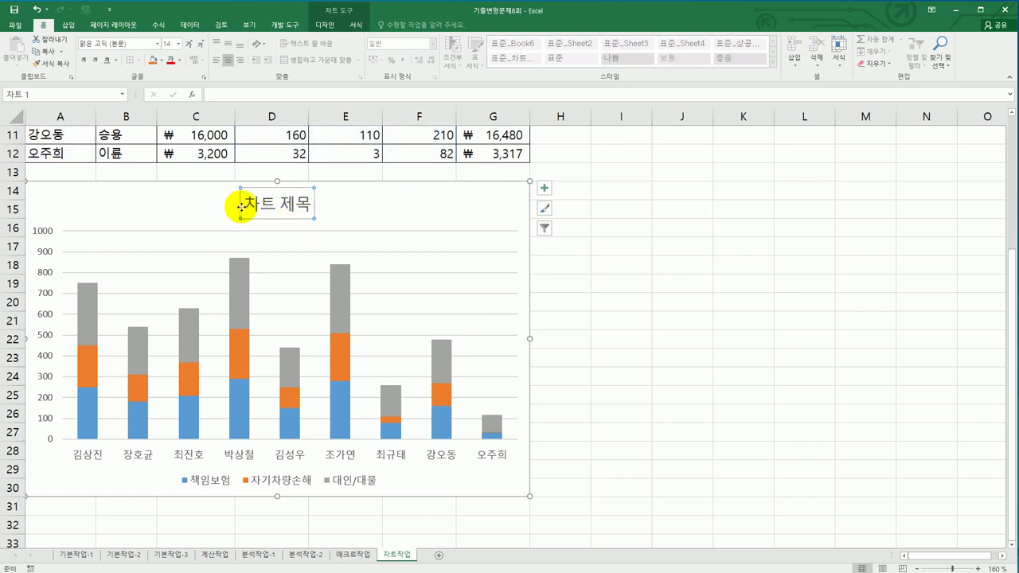
pyautogui.moveTo(268, 204); pyautogui.dragTo(325, 200)
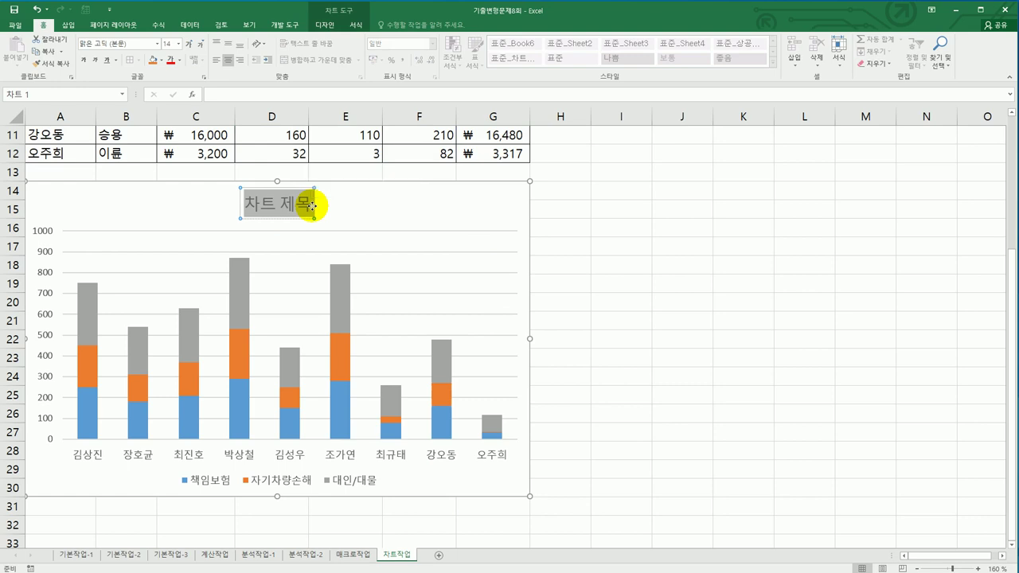
pyautogui.write('자동차보험 계약혀현황')
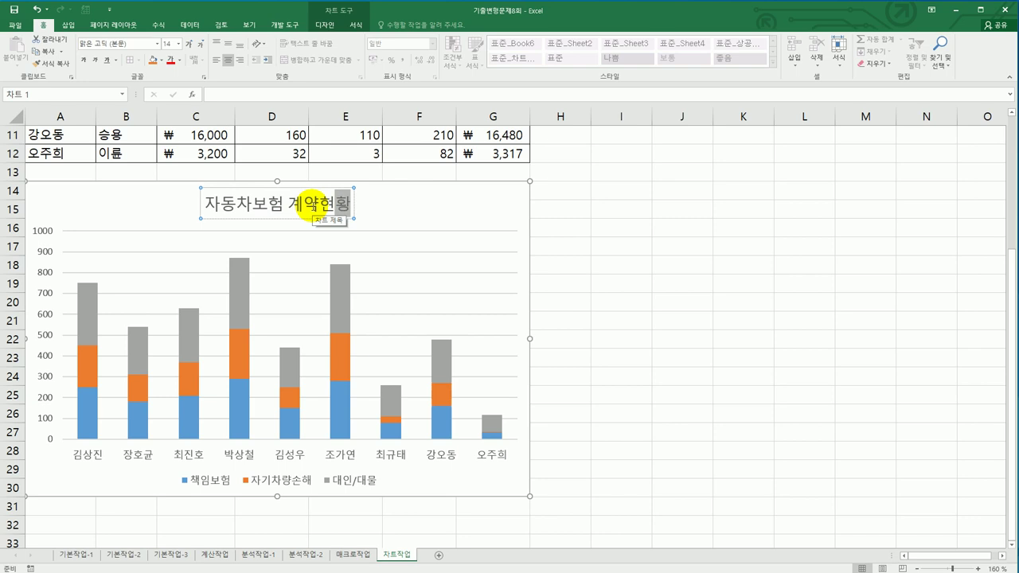
# - Format the chart title in 궁서체, bold, at size 14
pyautogui.click(308, 216)
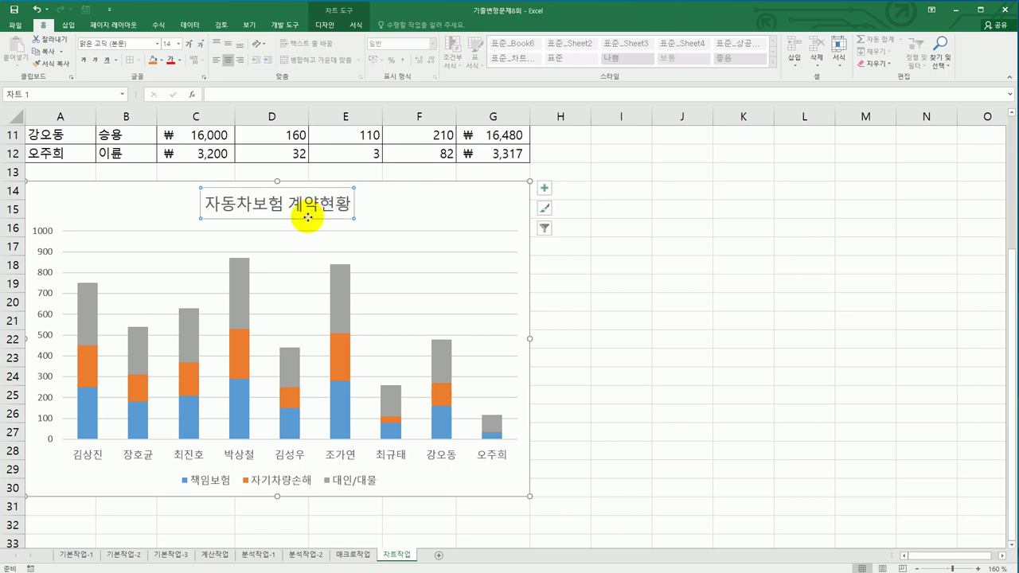
pyautogui.click(157, 44)
pyautogui.moveTo(224, 89); pyautogui.dragTo(216, 572)
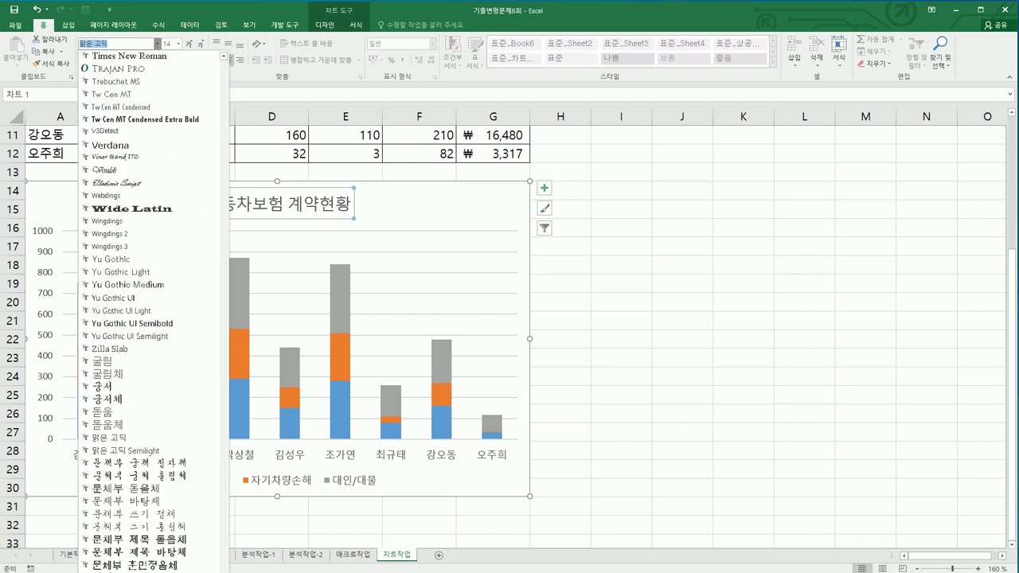
pyautogui.click(136, 403)
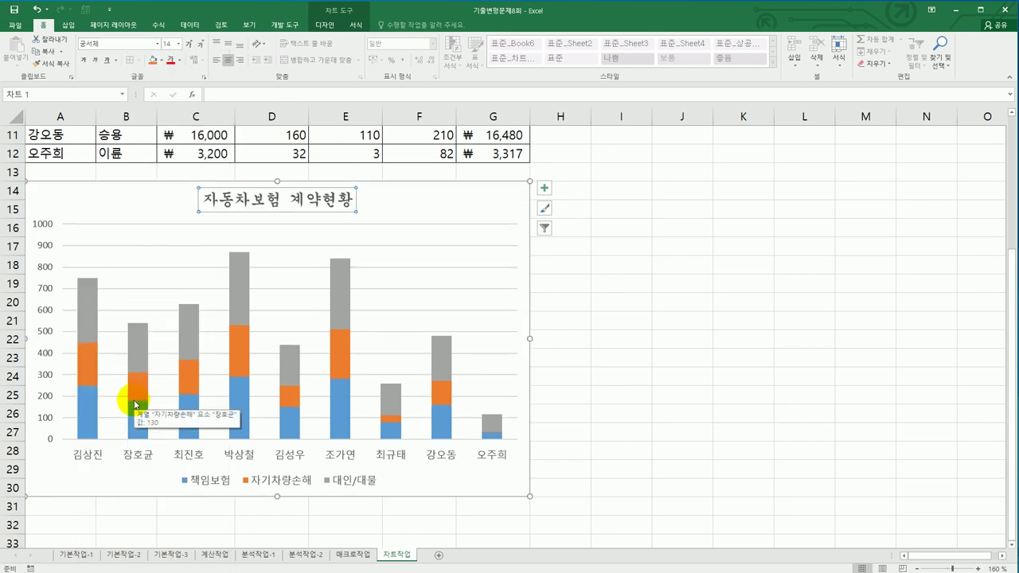
pyautogui.click(86, 63)
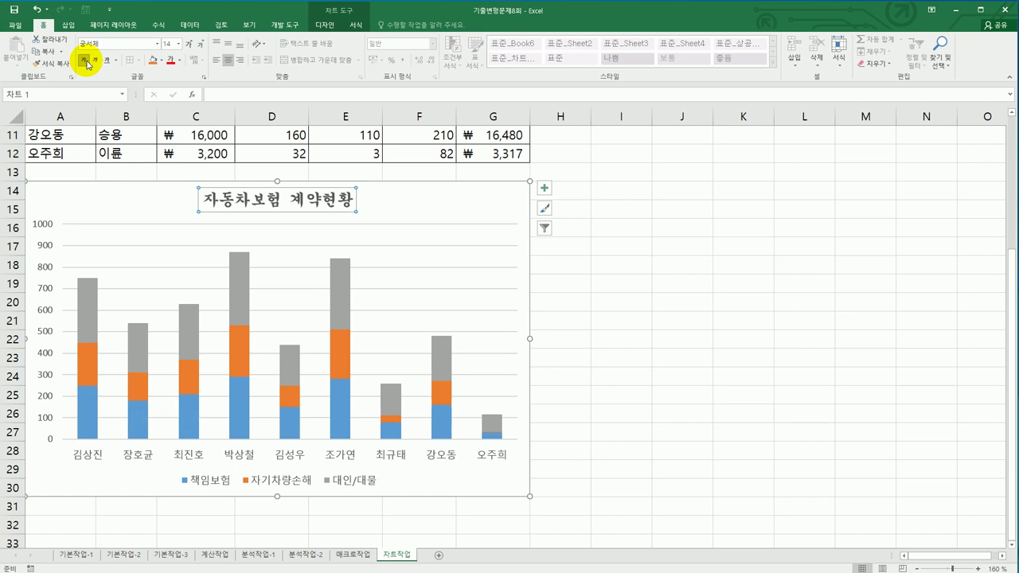
pyautogui.click(178, 45)
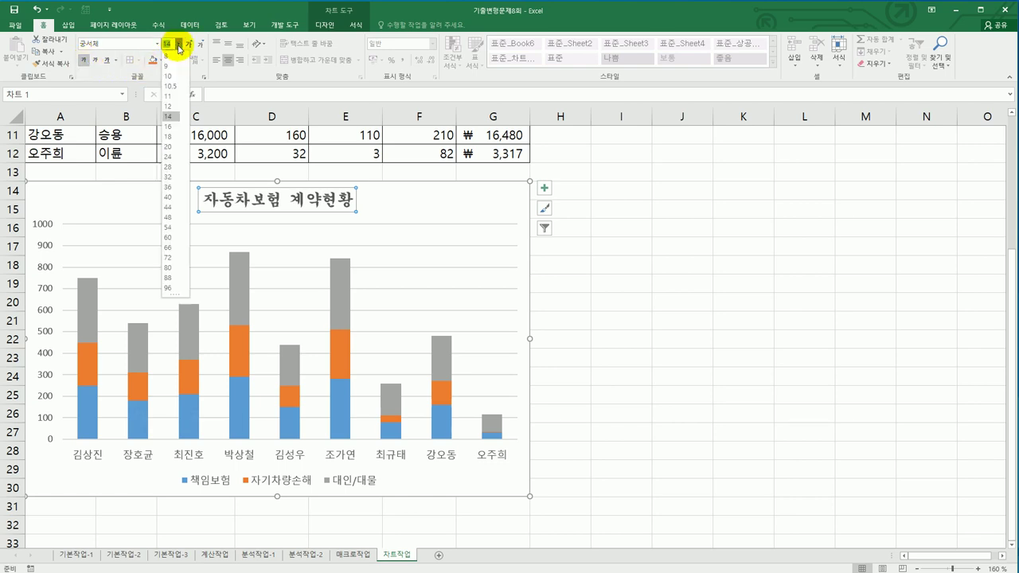
pyautogui.click(171, 114)
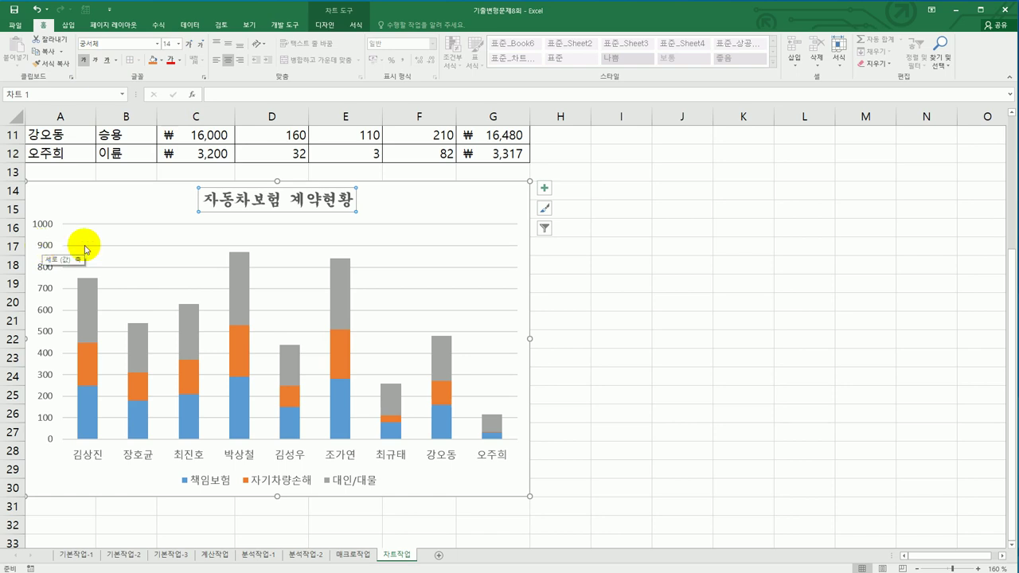
# - Add a primary vertical axis title to the chart and set its text to (단위:천원)
pyautogui.click(548, 189)
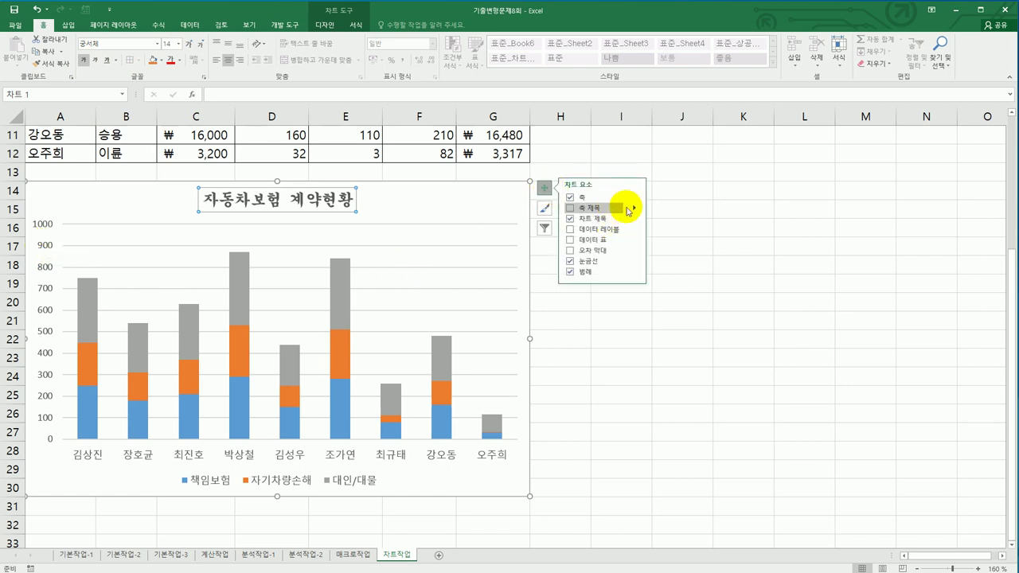
pyautogui.moveTo(634, 207)
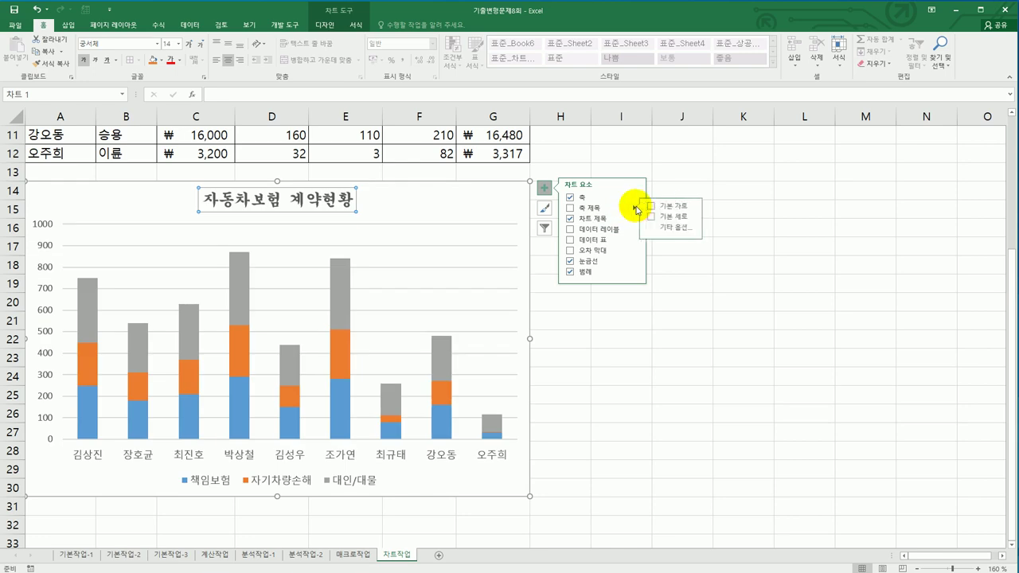
pyautogui.click(675, 216)
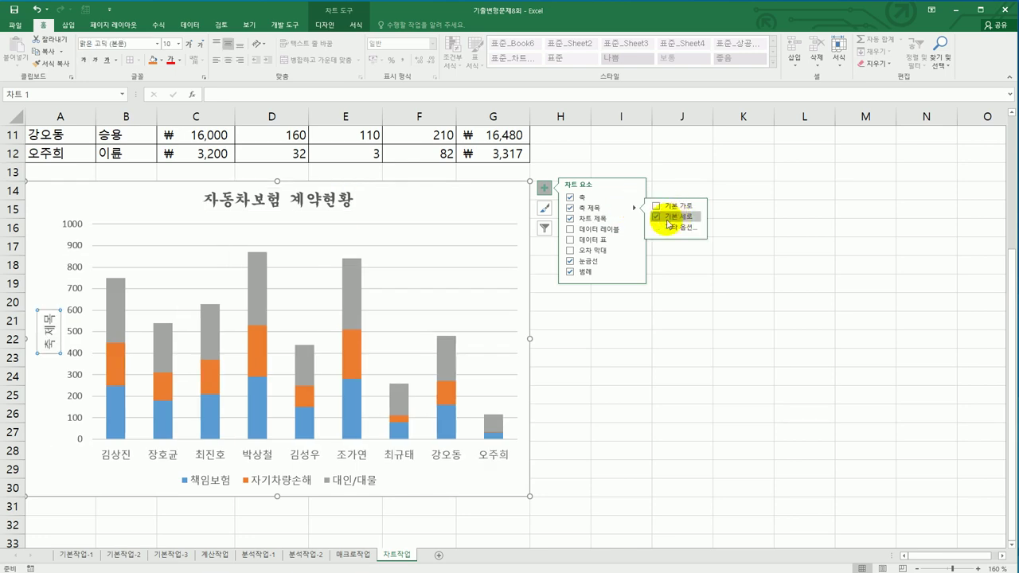
pyautogui.click(45, 330)
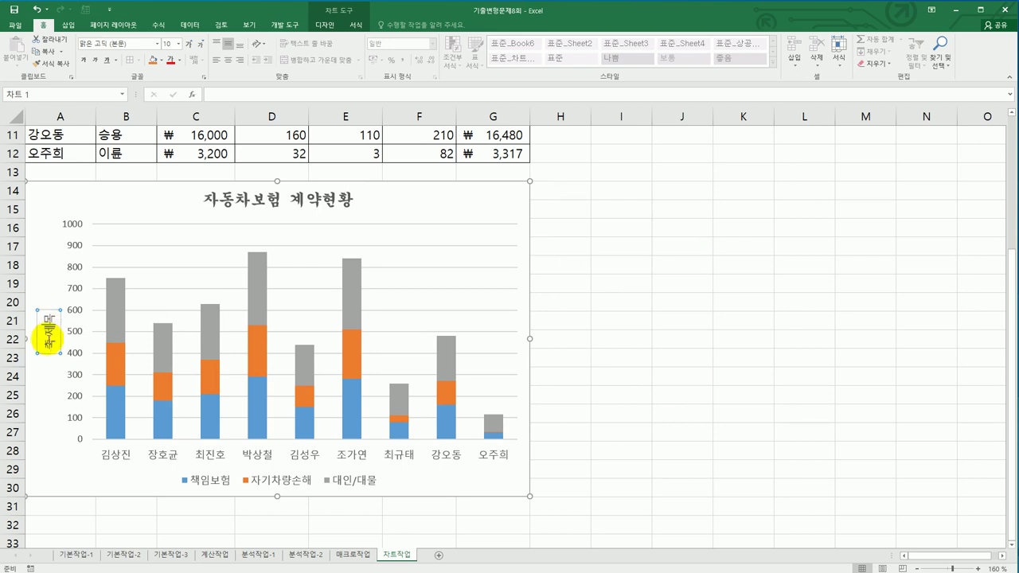
pyautogui.moveTo(45, 329); pyautogui.dragTo(50, 348)
pyautogui.write('금액(단위:천원)')
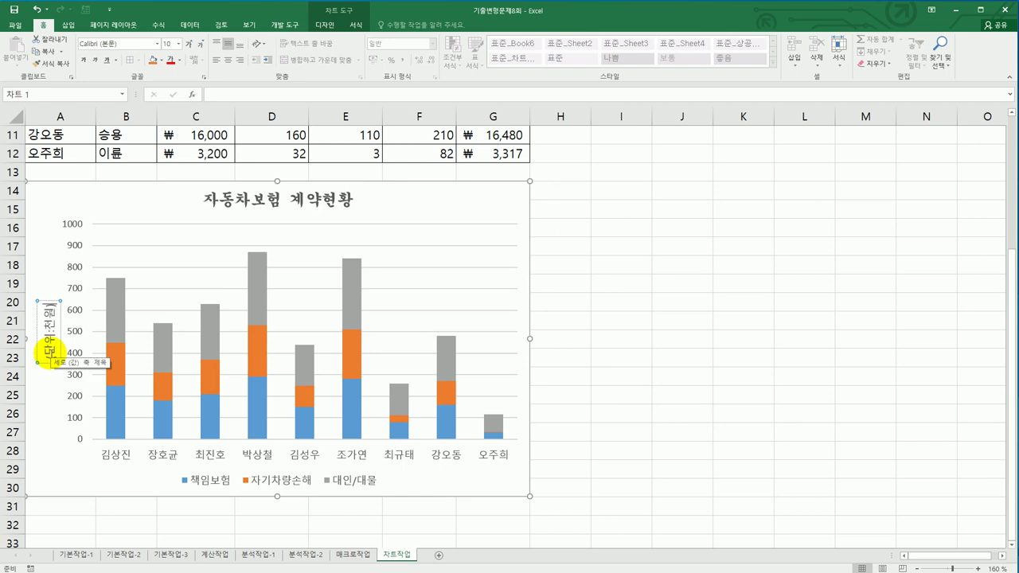
# - Set the text direction of the vertical axis title to horizontal (가로)
pyautogui.click(59, 338)
pyautogui.rightClick(63, 341)
pyautogui.click(98, 437)
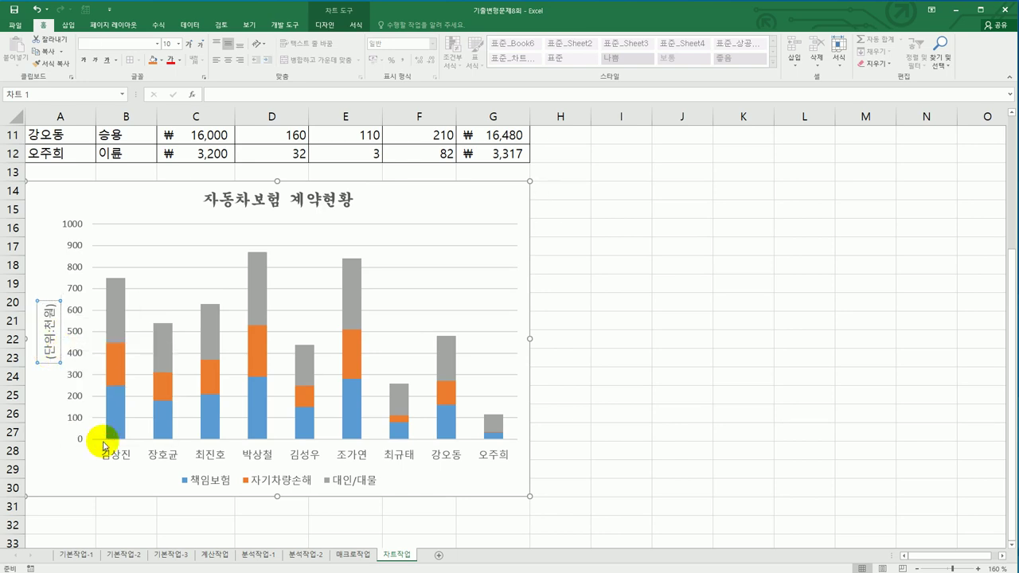
pyautogui.click(826, 152)
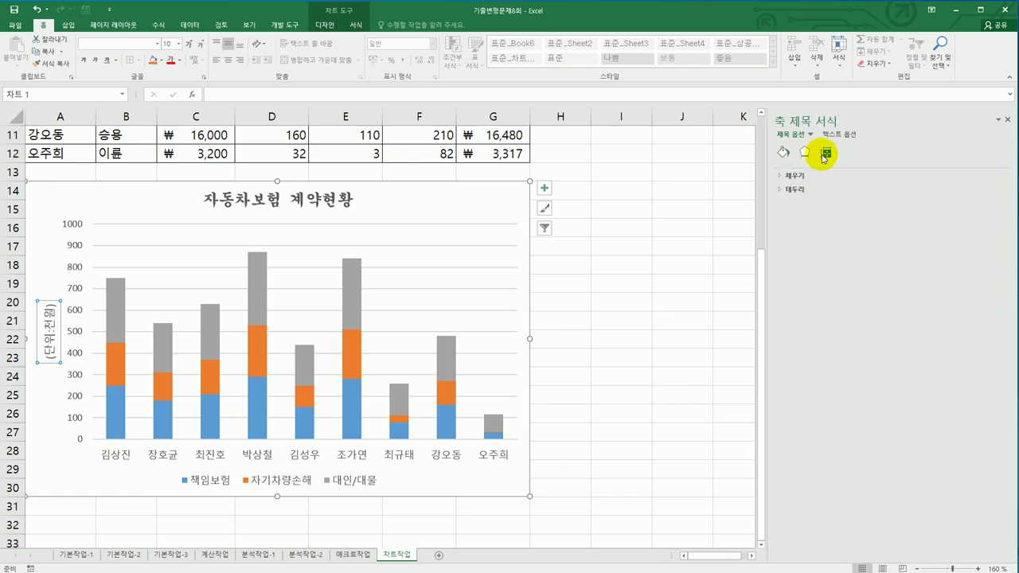
pyautogui.click(985, 210)
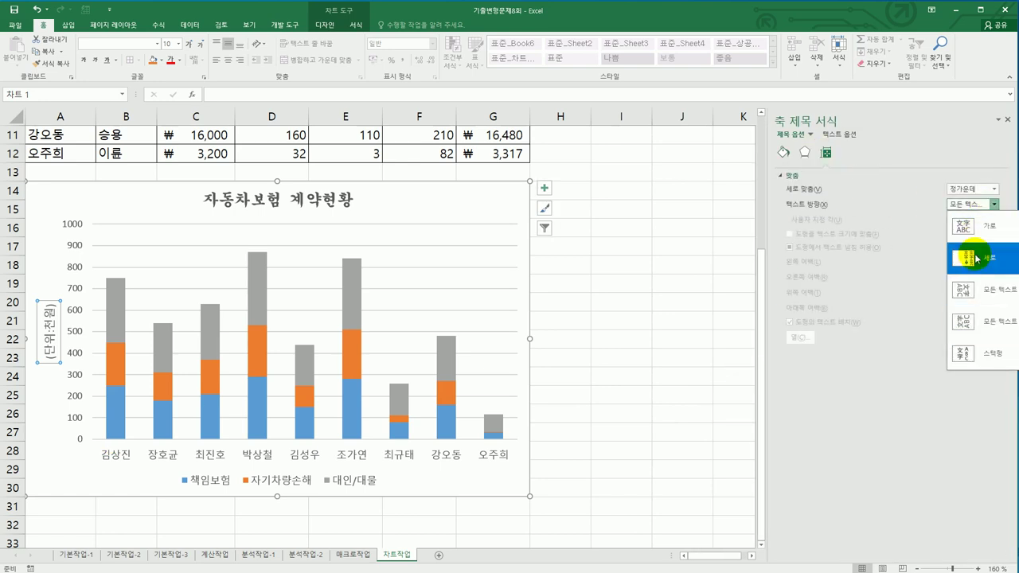
pyautogui.click(977, 237)
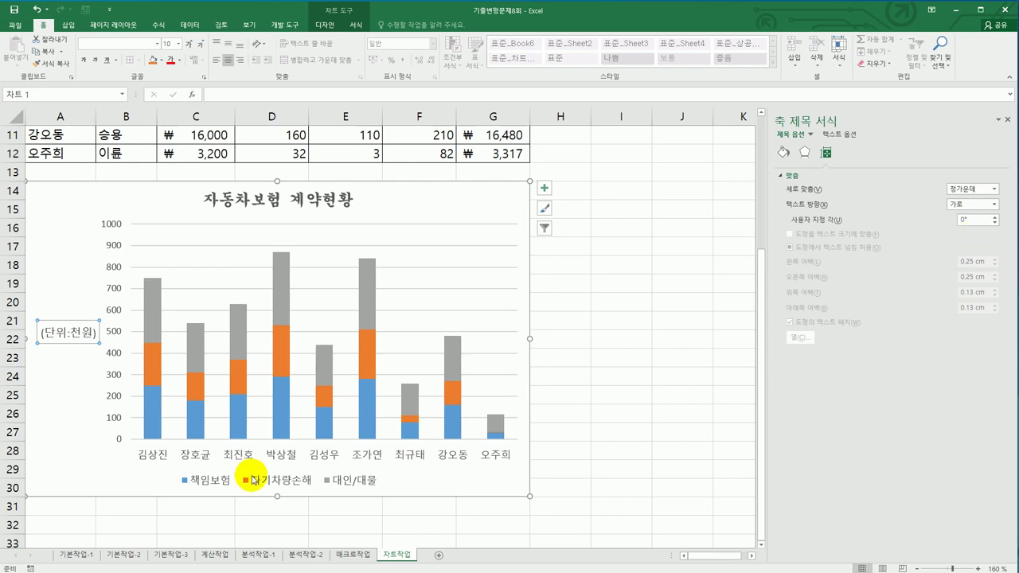
# - Set the major unit of the chart's vertical value axis to 200
pyautogui.click(108, 228)
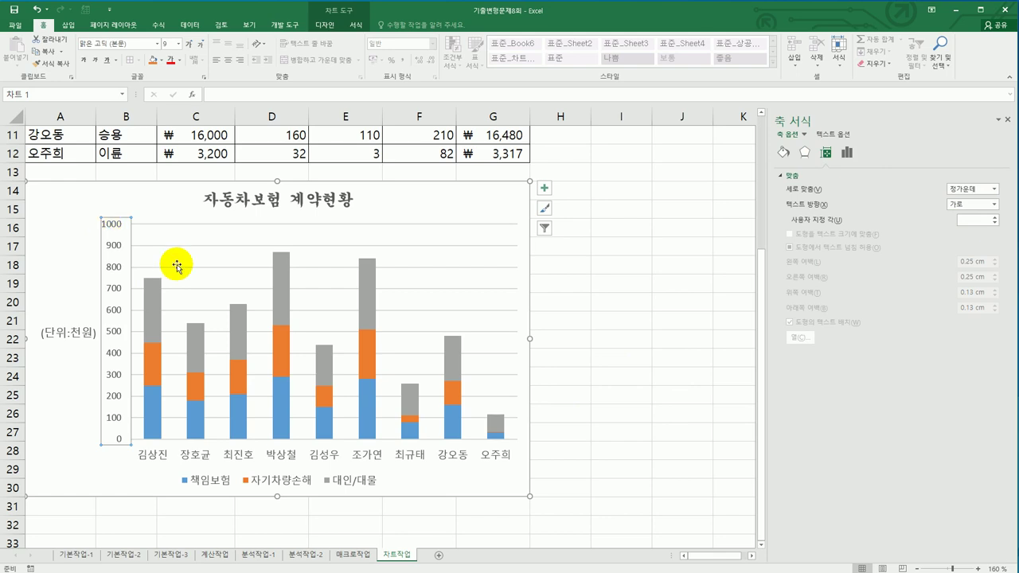
pyautogui.click(849, 160)
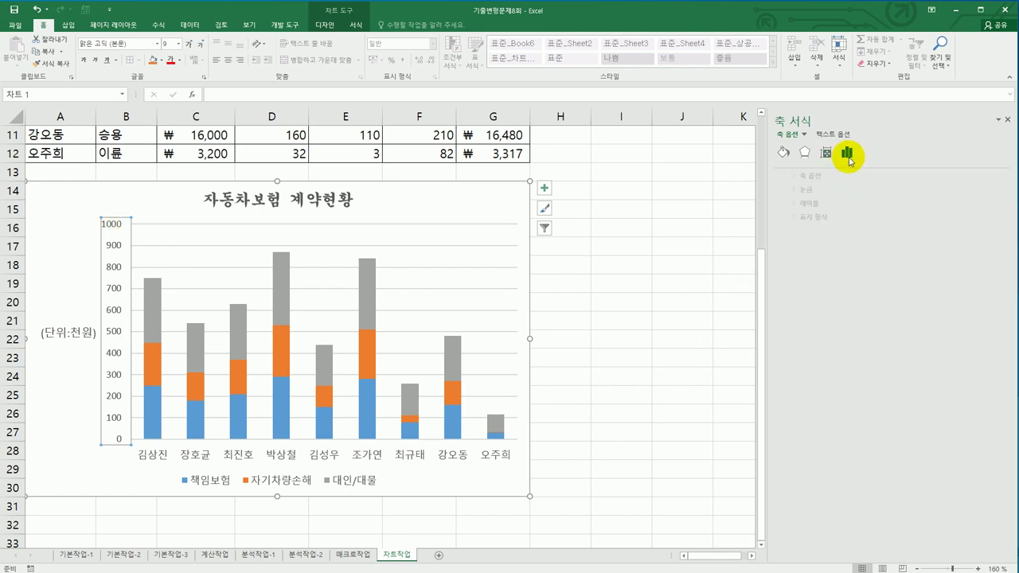
pyautogui.click(831, 176)
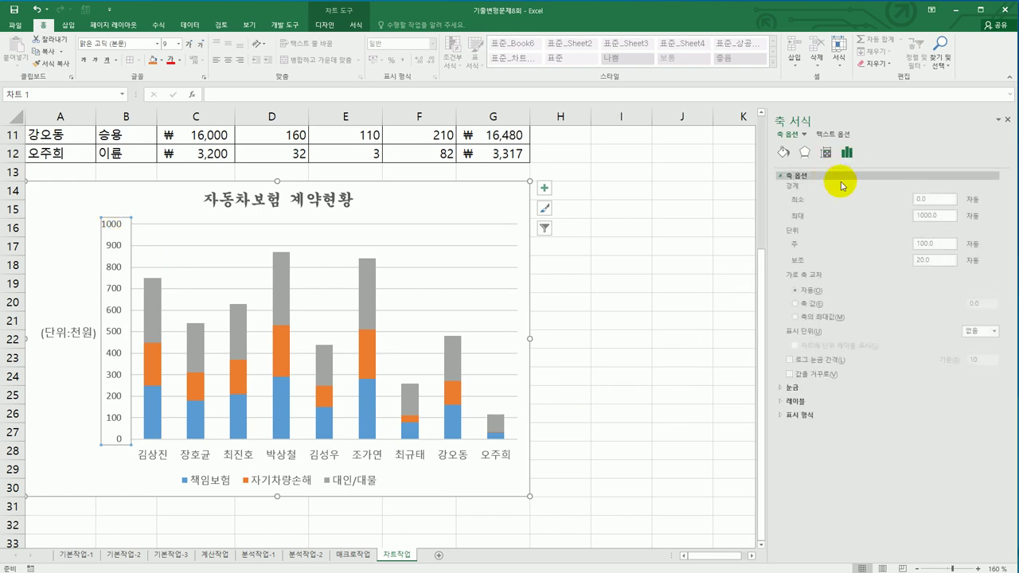
pyautogui.click(926, 245)
pyautogui.doubleClick(926, 245)
pyautogui.write('200')
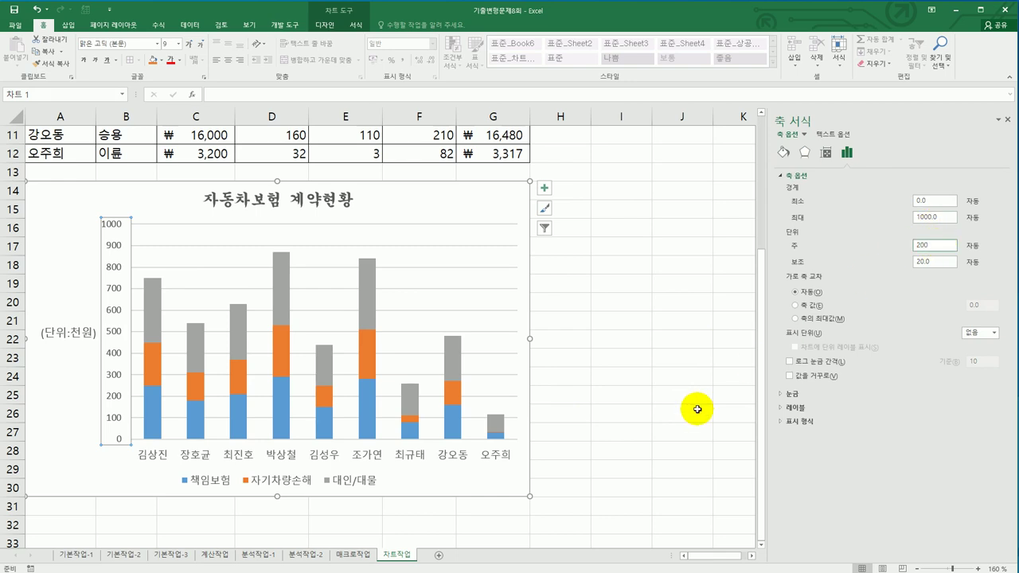
# - Place the chart legend at the top (위쪽), between the title and the plot area
pyautogui.click(547, 193)
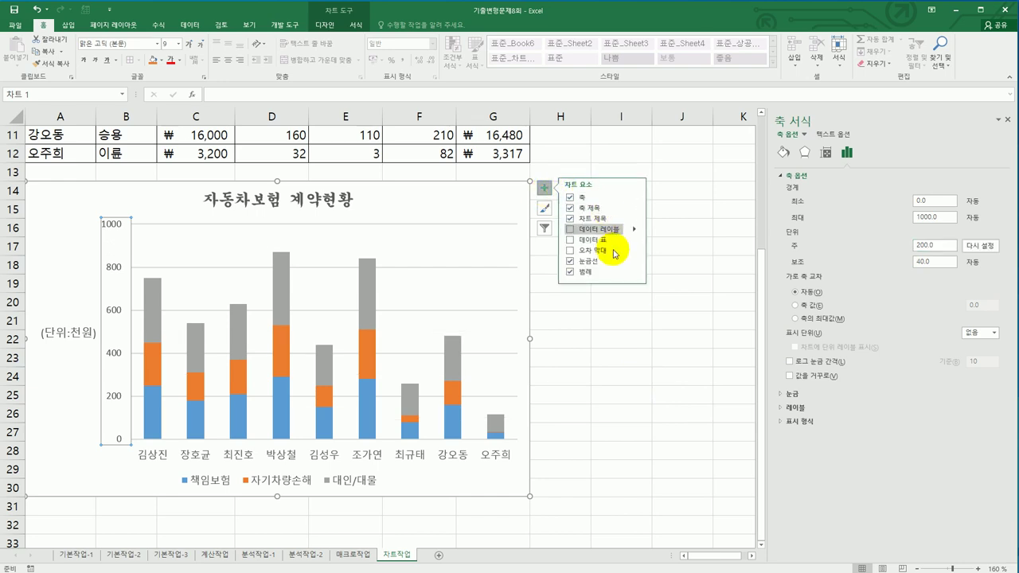
pyautogui.moveTo(637, 277)
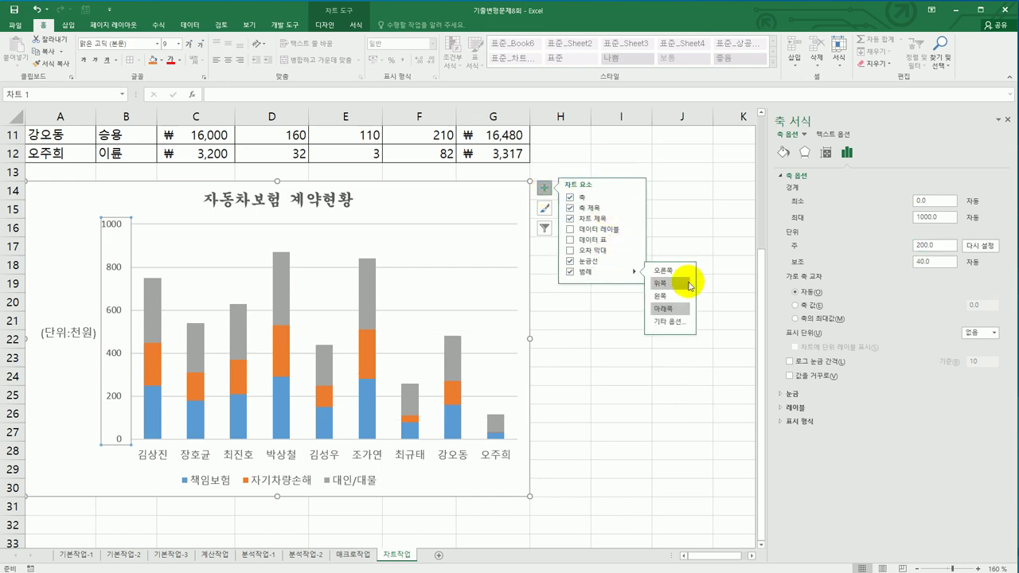
pyautogui.click(686, 285)
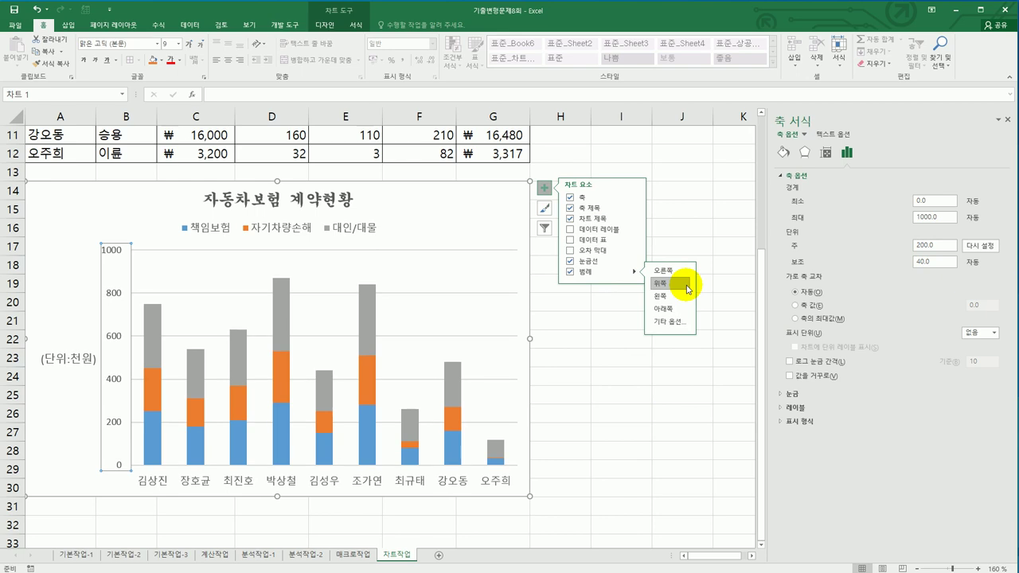
# - Give the chart area border rounded corners (둥근 모서리)
pyautogui.click(504, 213)
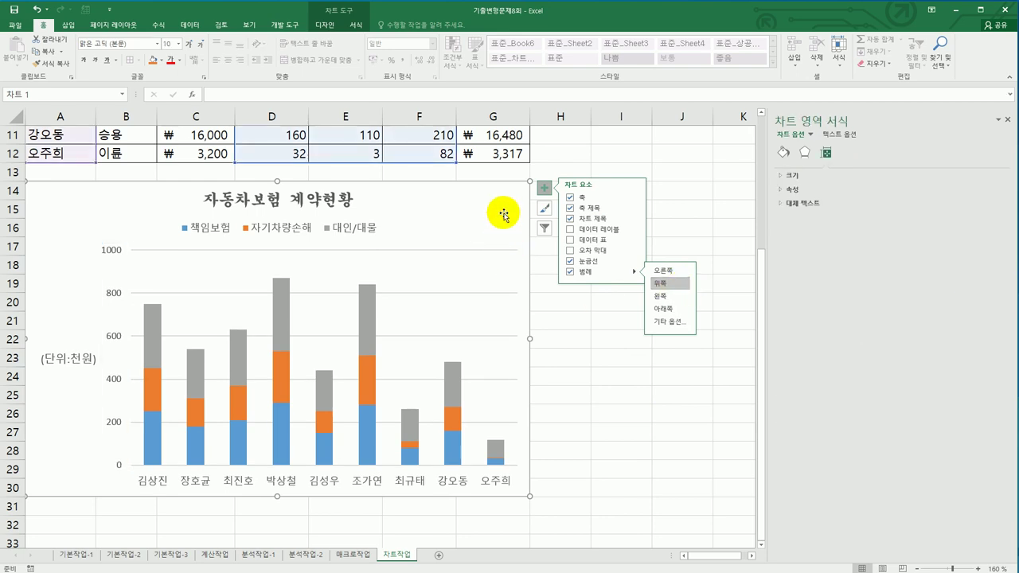
pyautogui.click(784, 153)
pyautogui.click(793, 190)
pyautogui.click(816, 443)
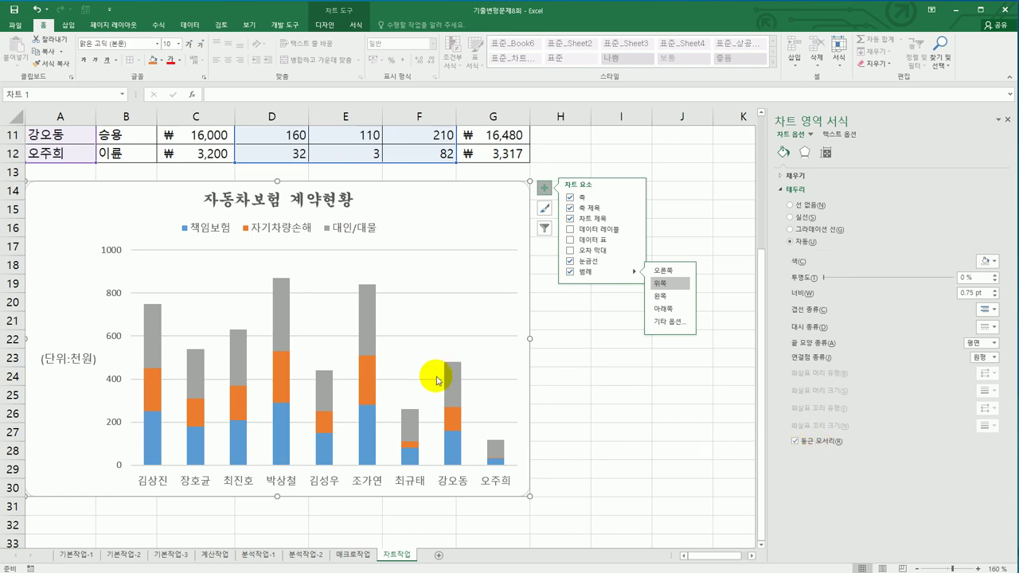
# - Add centered (가운데 맞춤) data labels to the 대인/대물 series and deselect the chart
pyautogui.click(369, 313)
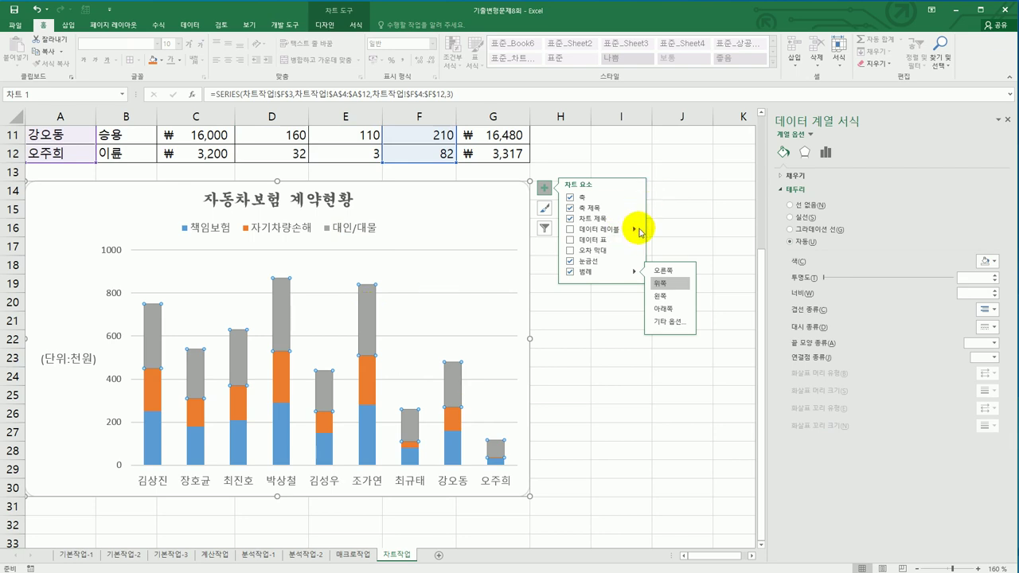
pyautogui.moveTo(637, 229)
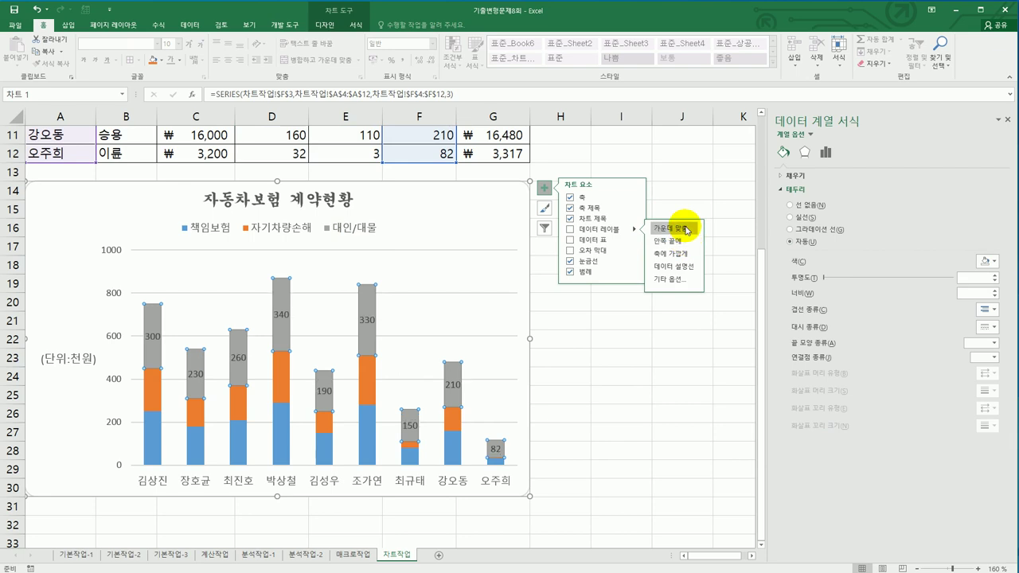
pyautogui.click(687, 230)
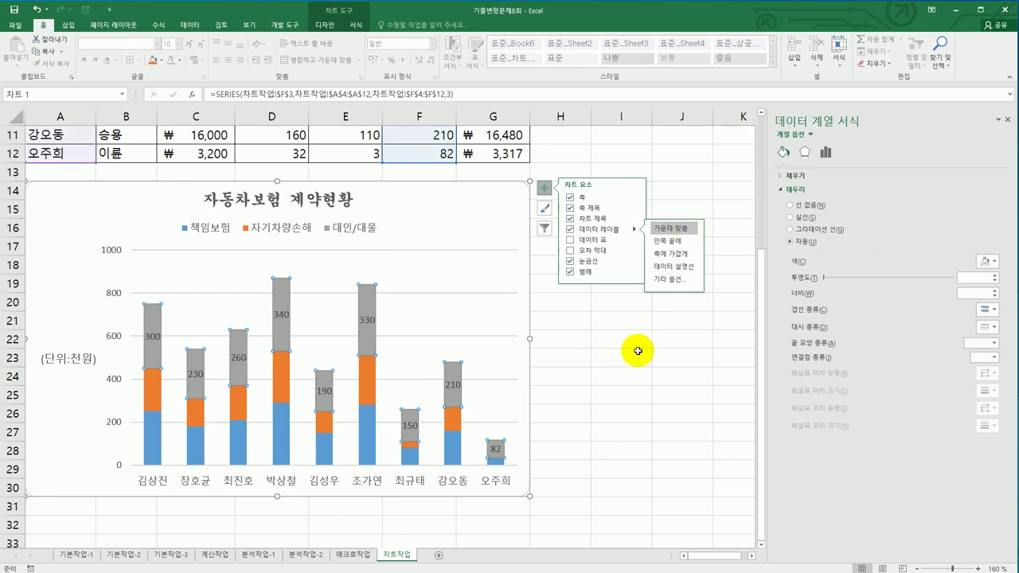
pyautogui.click(637, 387)
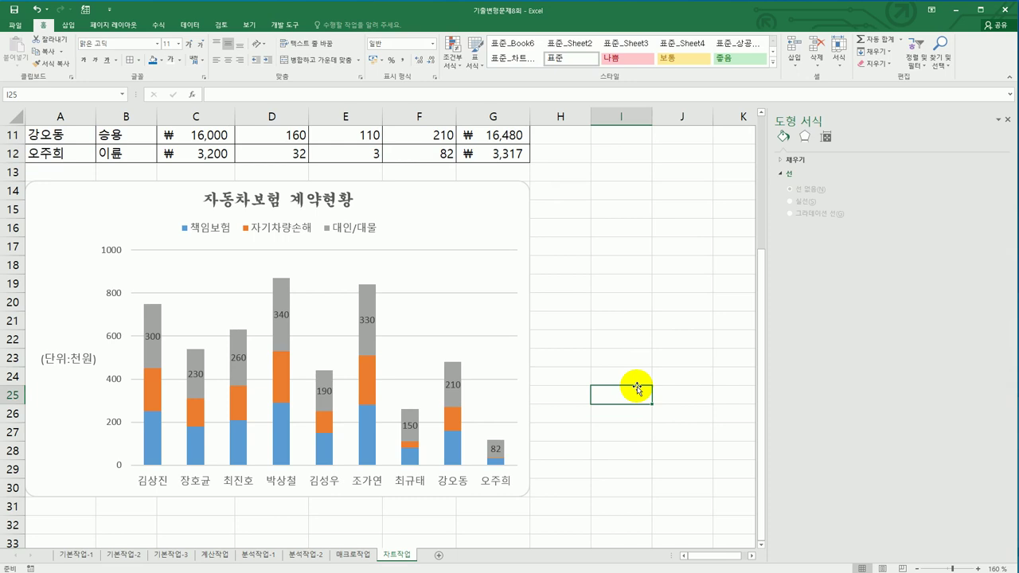